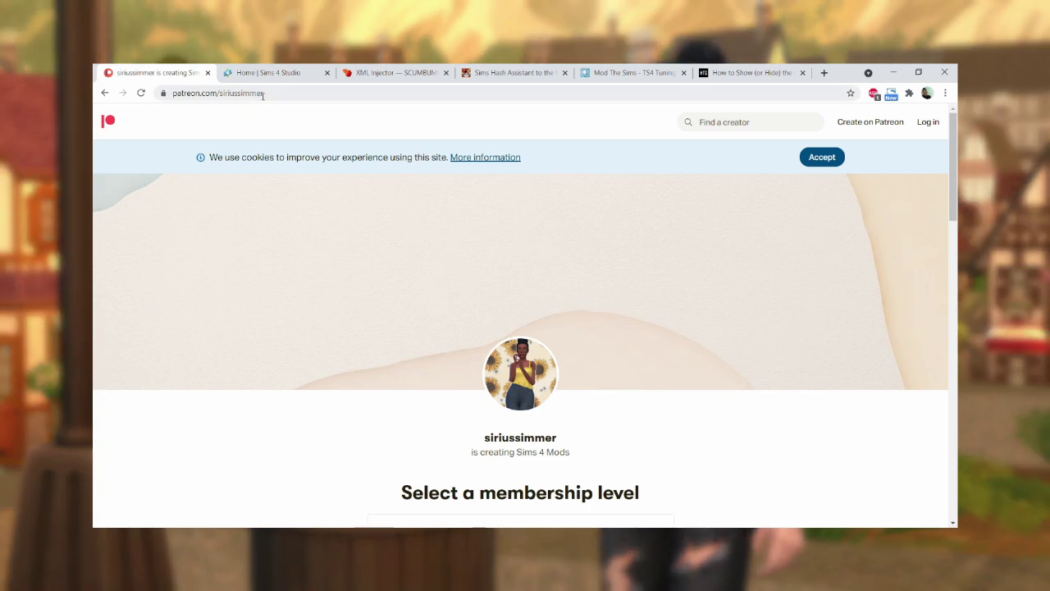
Select the creator's Patreon address, scroll to the membership tiers, then go to the Sims 4 Studio forum home.
left_click_drag(264, 93, 237, 93)
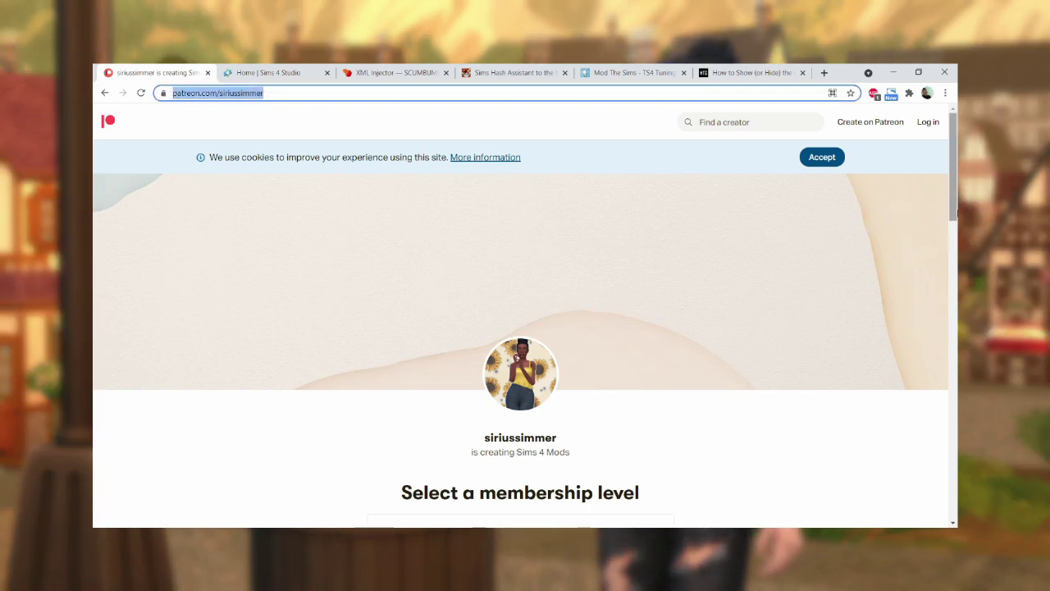
left_click_drag(954, 193, 955, 248)
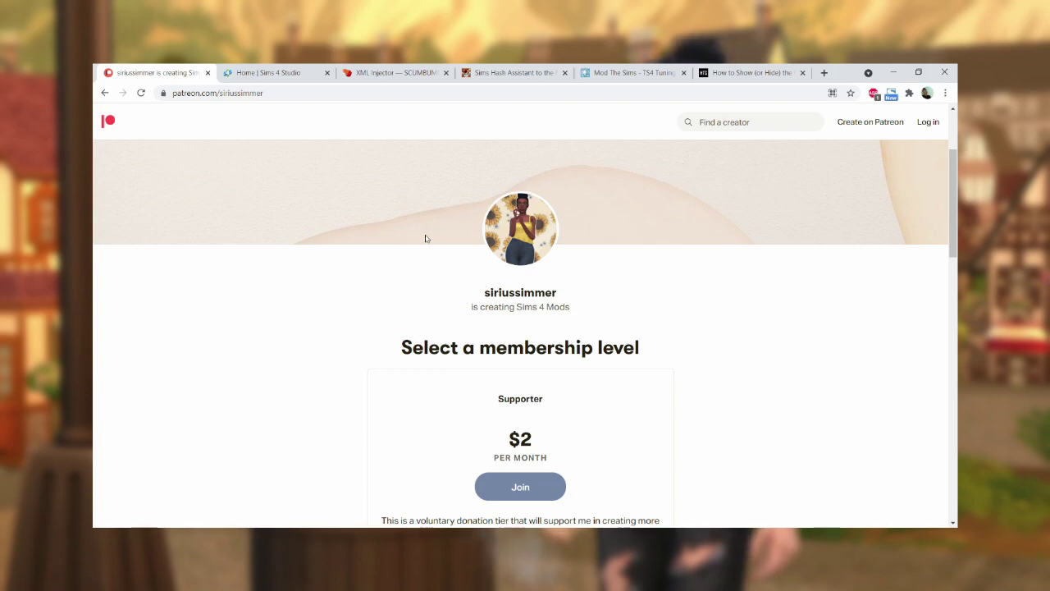
left_click(305, 69)
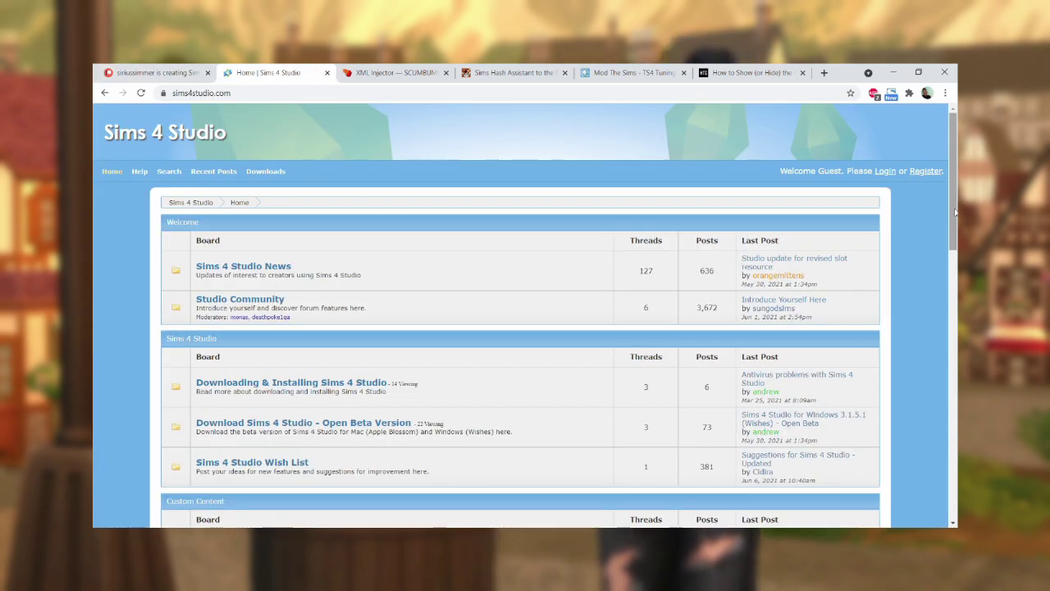
Open the 'Download Sims 4 Studio - Open Beta Version' board, then the XML Injector page, and select its heading.
left_click_drag(951, 209, 951, 229)
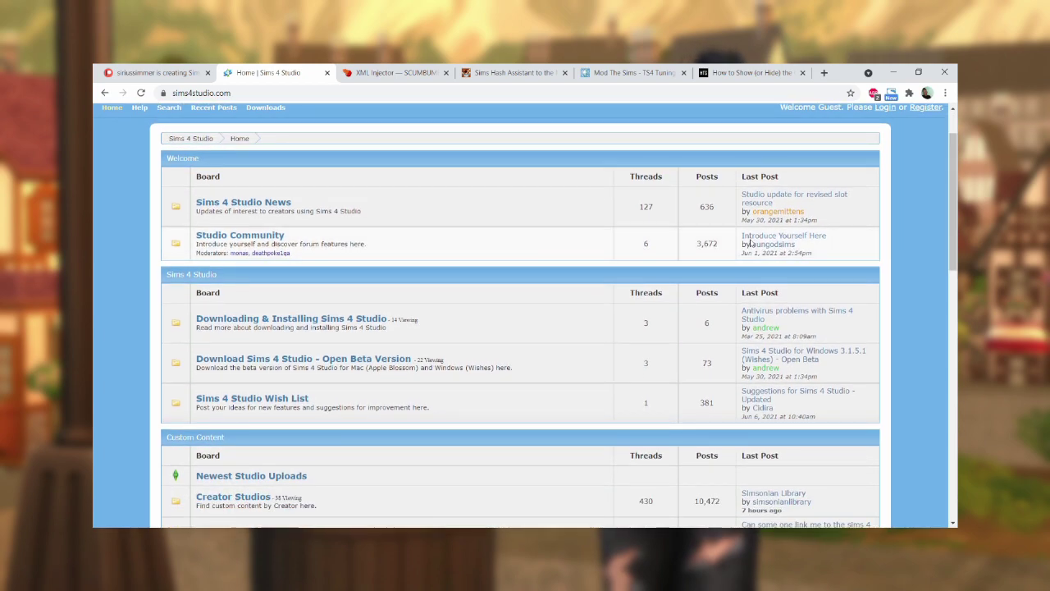
left_click(332, 363)
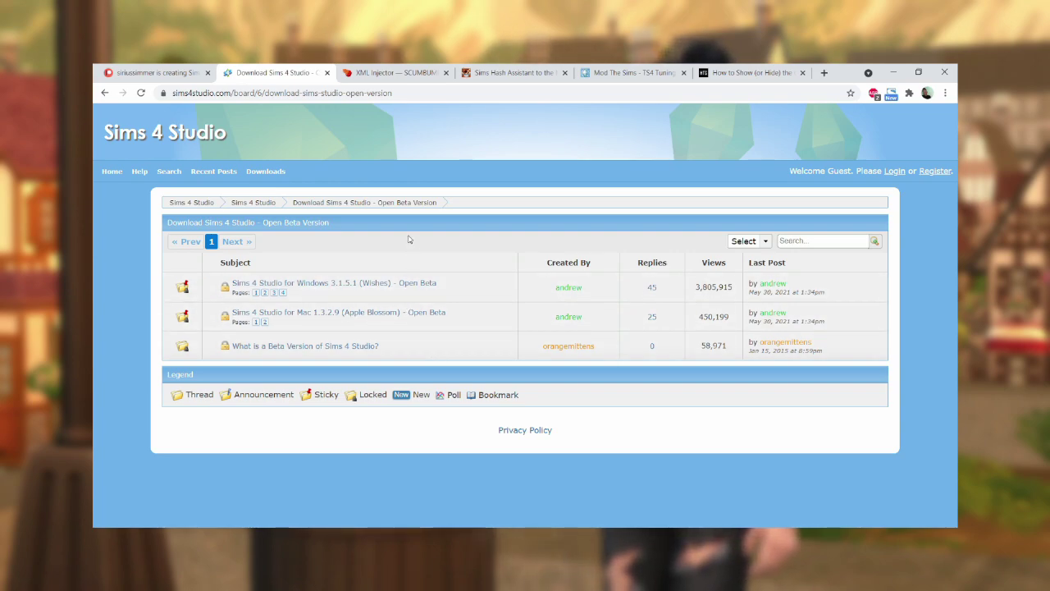
left_click(424, 70)
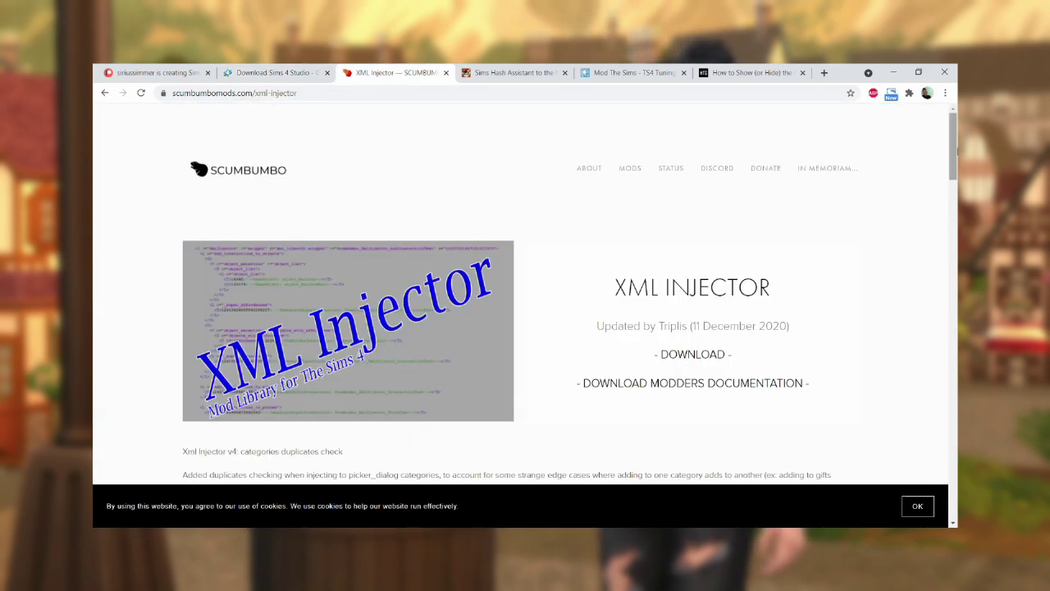
scroll(954, 150, "down", 2)
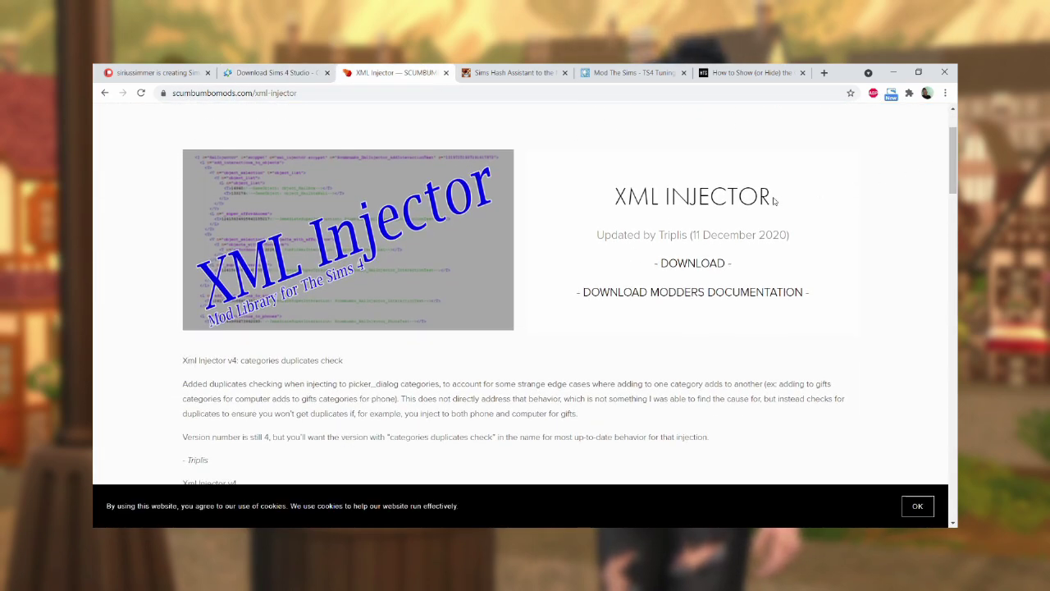
left_click_drag(770, 197, 612, 203)
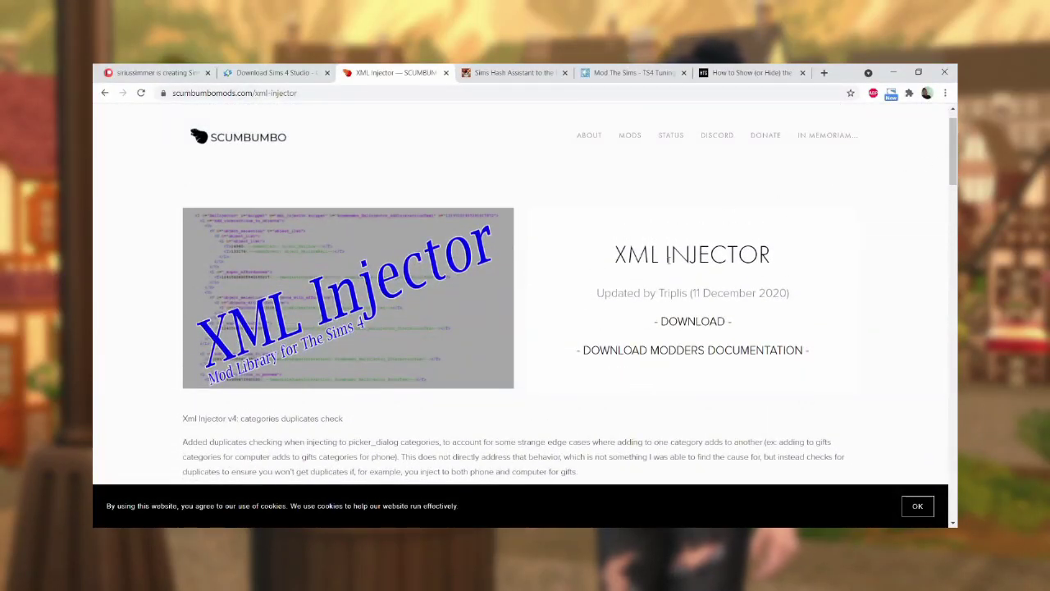
Look over the Sims Hash Assistant page and close the show-or-hide tutorial tab.
left_click(530, 68)
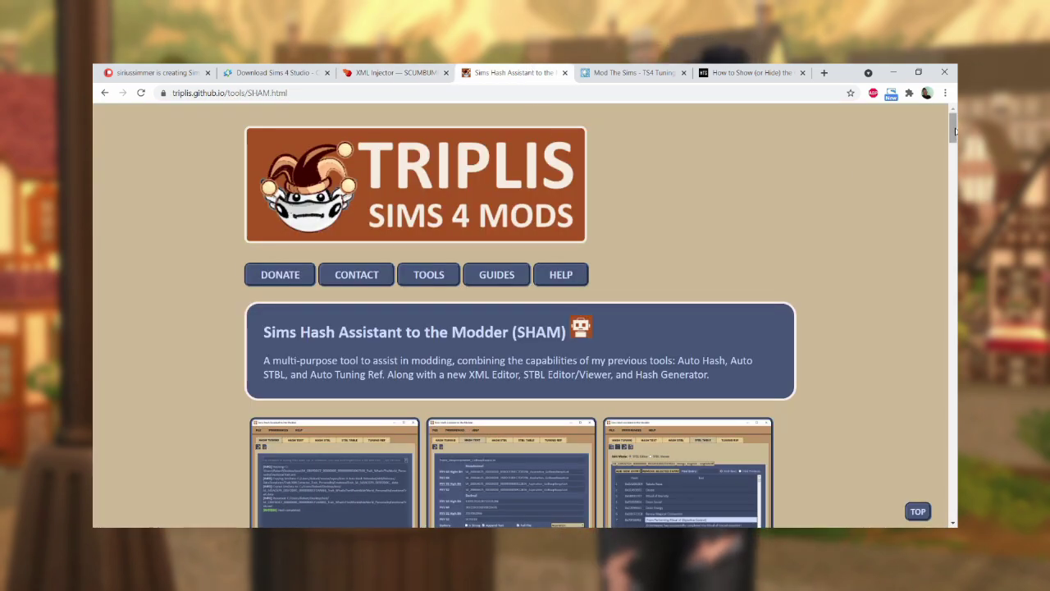
mouse_move(953, 128)
left_mouse_down()
mouse_move(953, 153)
mouse_move(951, 143)
left_mouse_up()
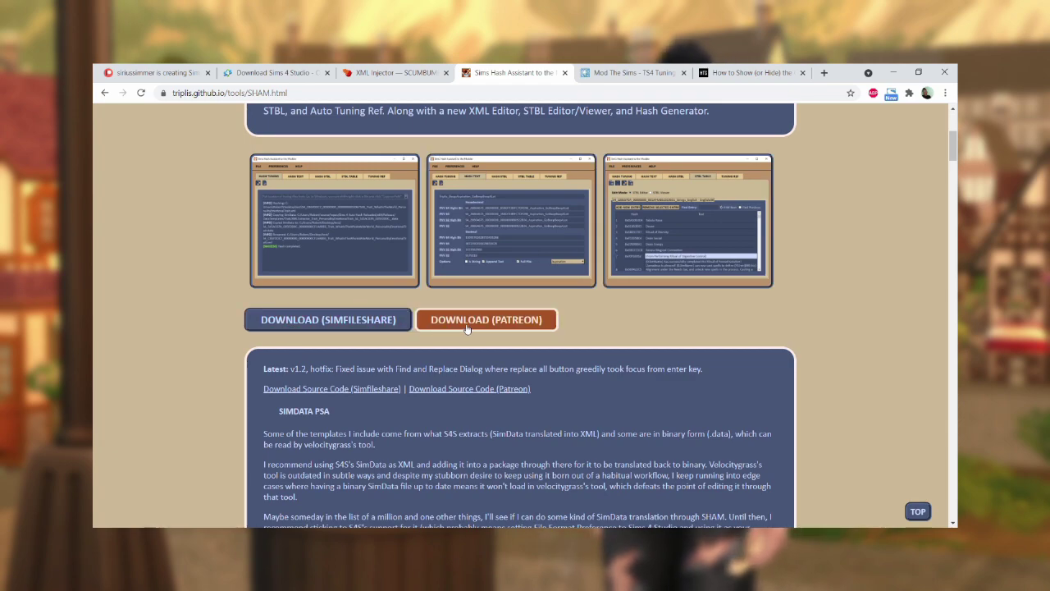
left_click_drag(953, 148, 953, 135)
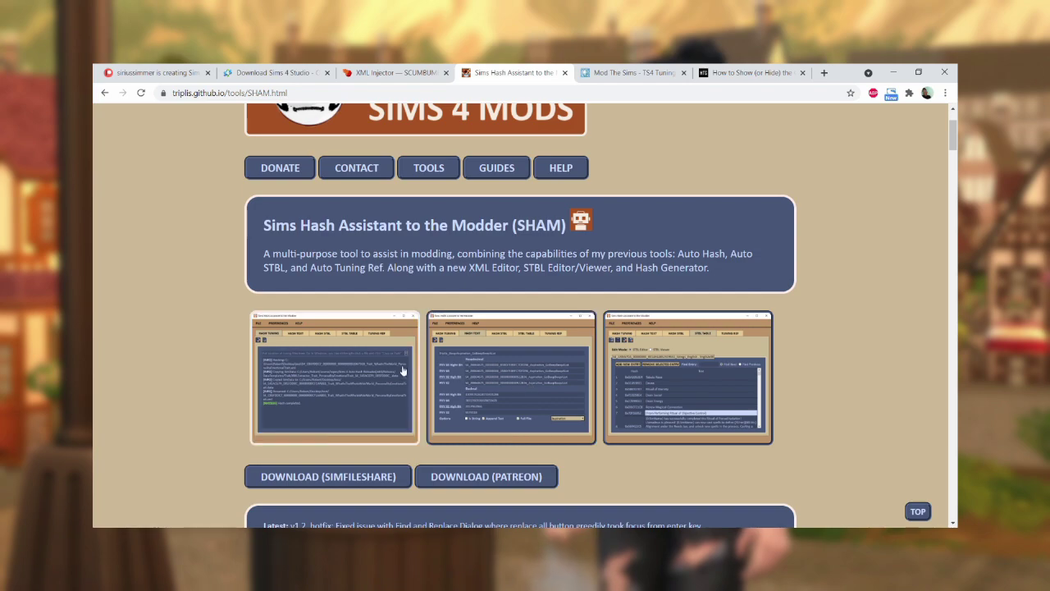
scroll(587, 357, "up", 2)
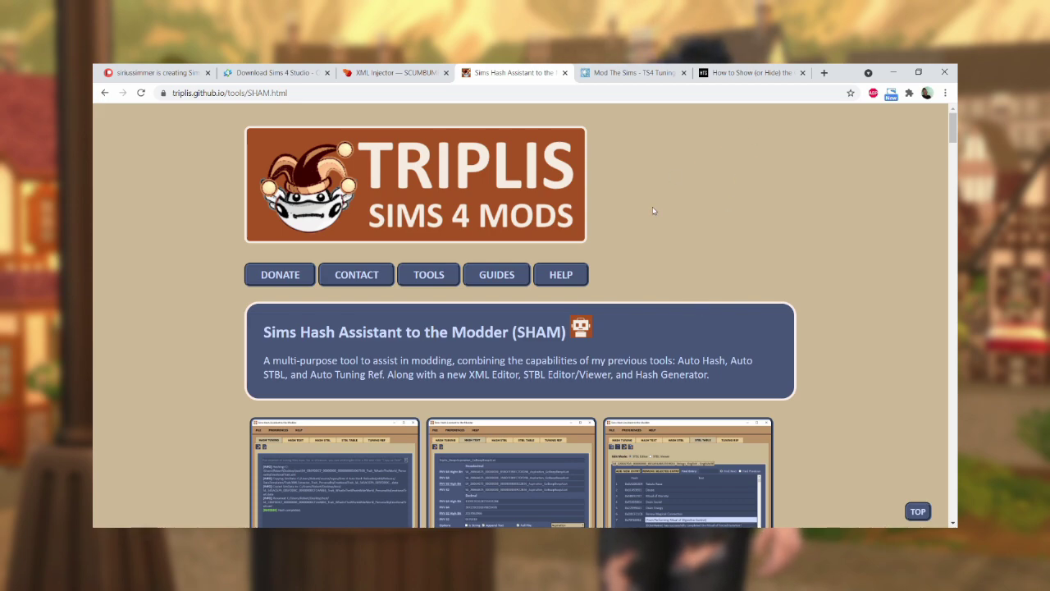
left_click(802, 74)
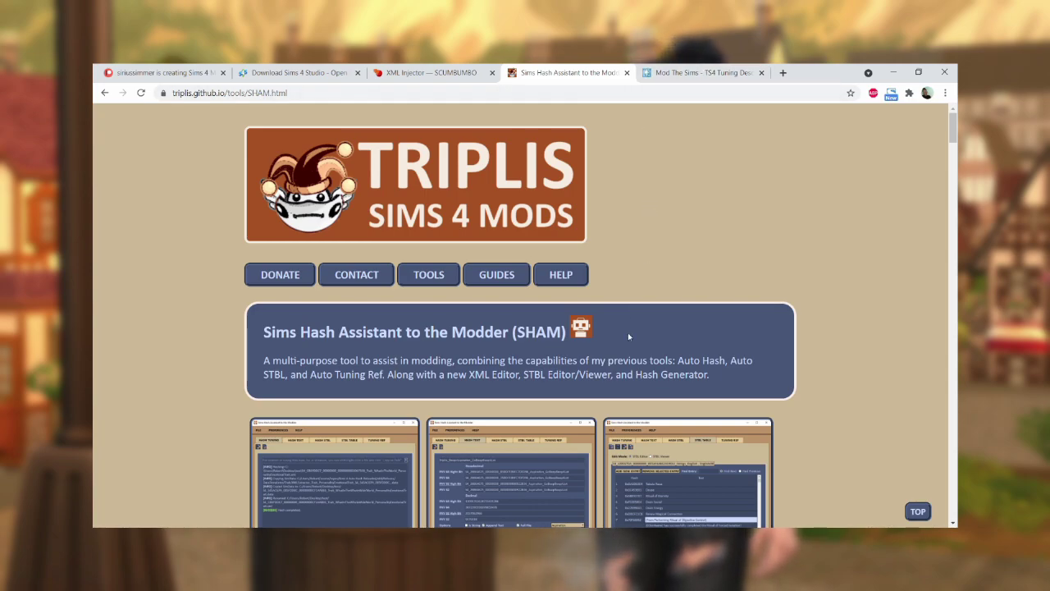
Bring up the TS4 Tuning Description Browser page on Mod The Sims and select its address.
left_click(667, 70)
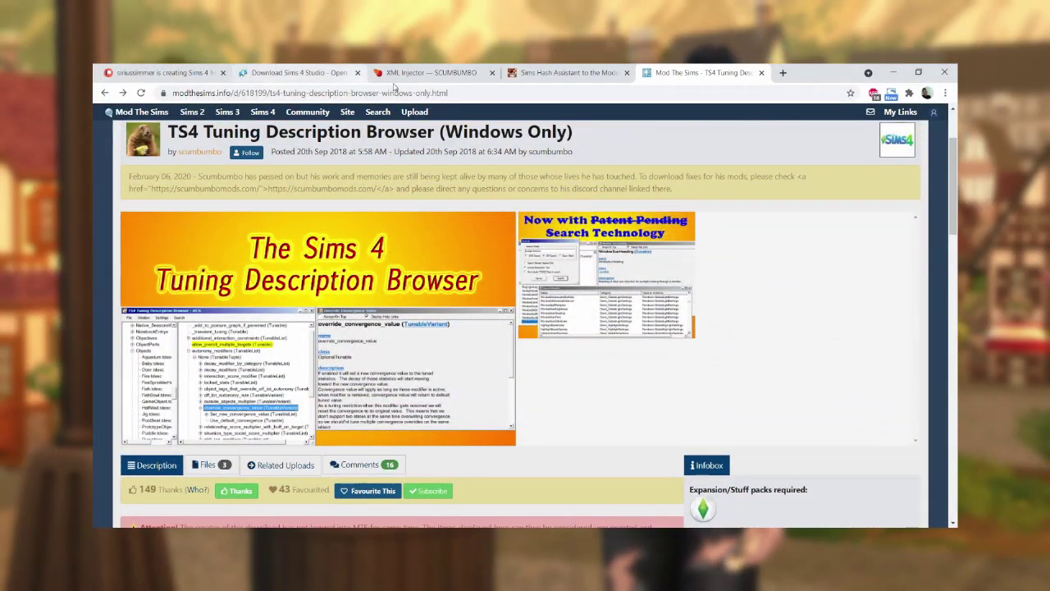
left_click_drag(451, 92, 157, 76)
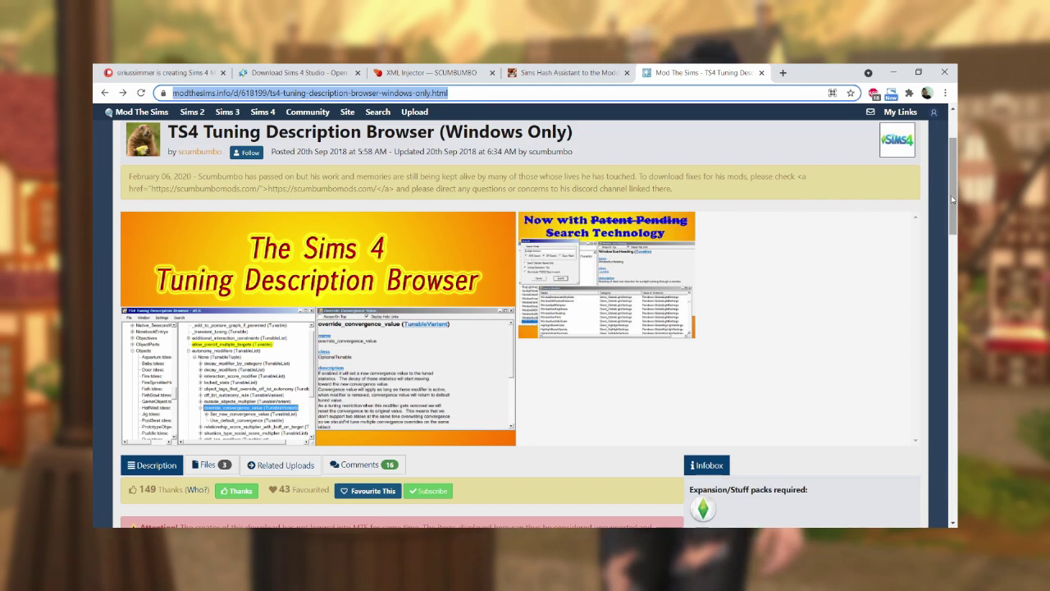
left_click_drag(953, 199, 953, 207)
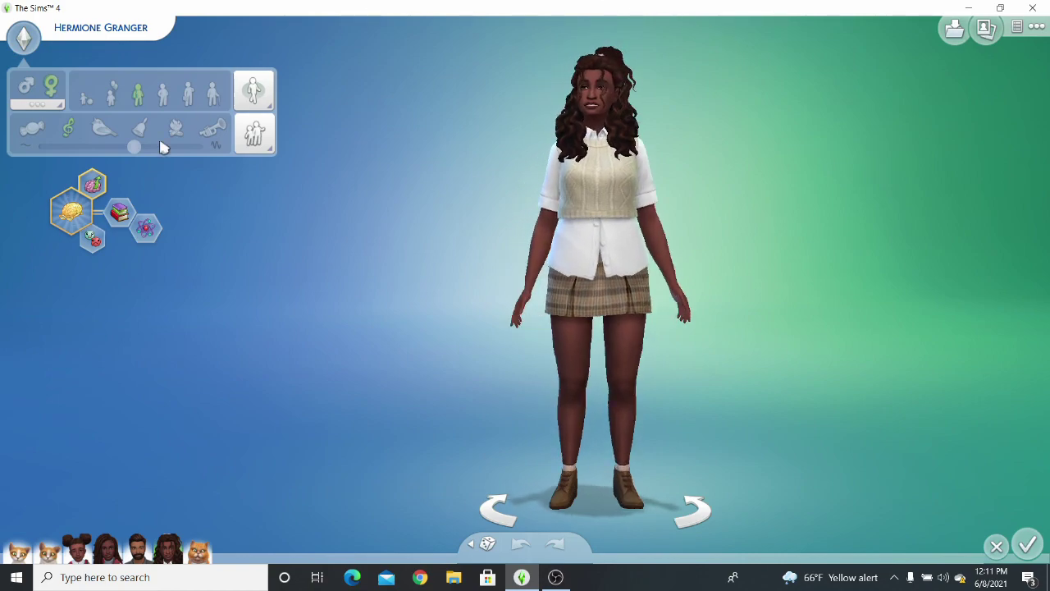
Mark Homework as a liked activity for the teen Sim and finish Create a Sim.
left_click(96, 243)
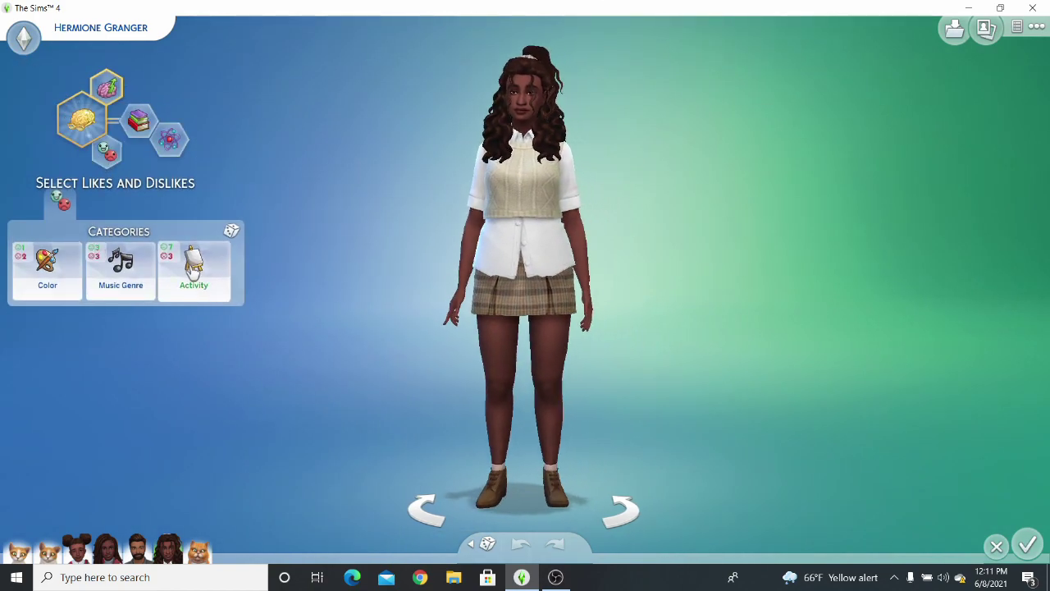
left_click(193, 269)
left_click_drag(235, 281, 234, 339)
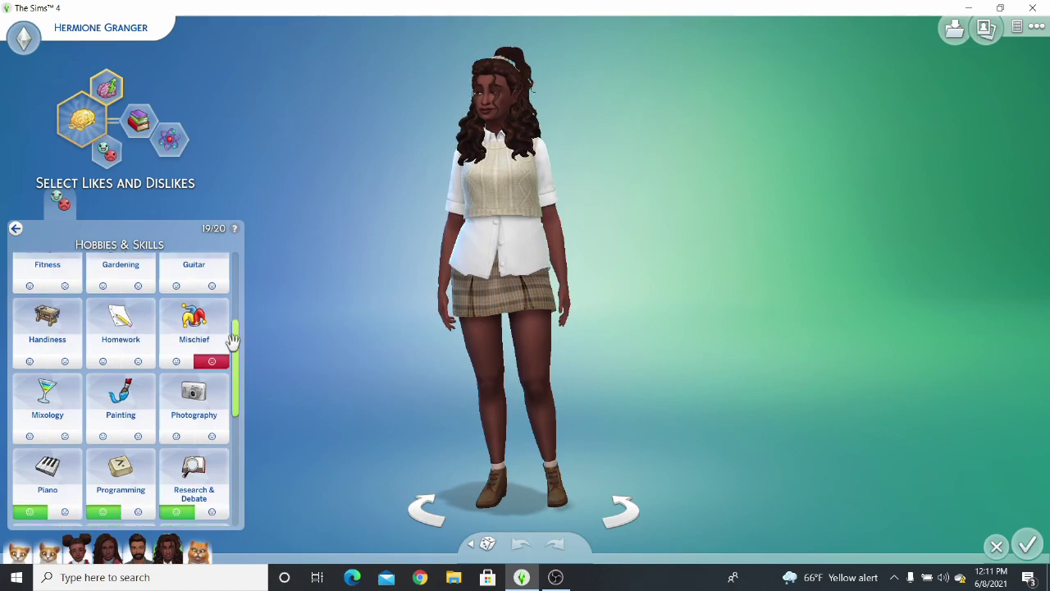
left_click(104, 362)
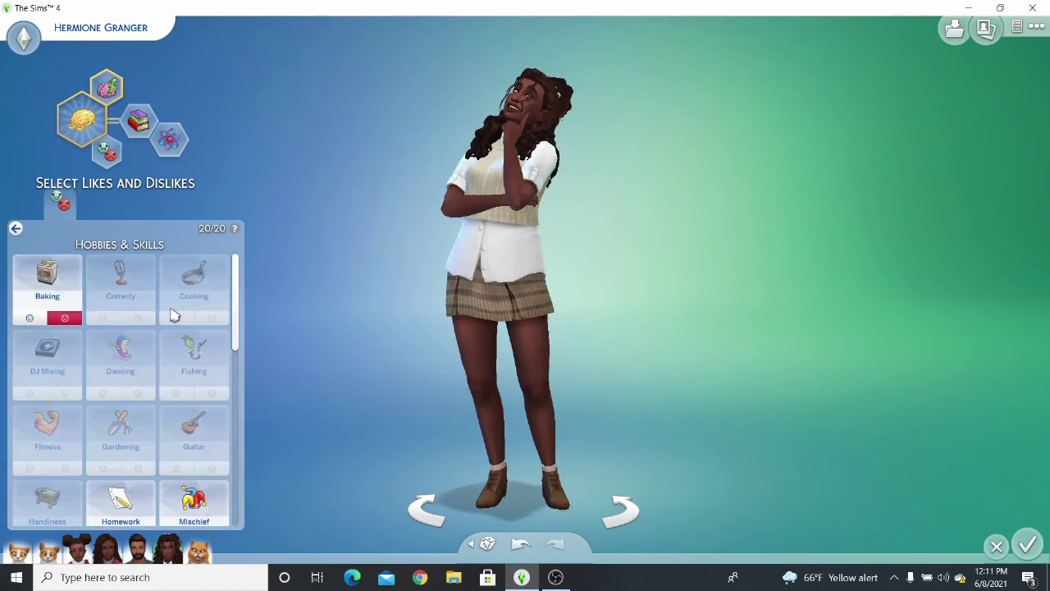
left_click(1028, 546)
left_click(1029, 545)
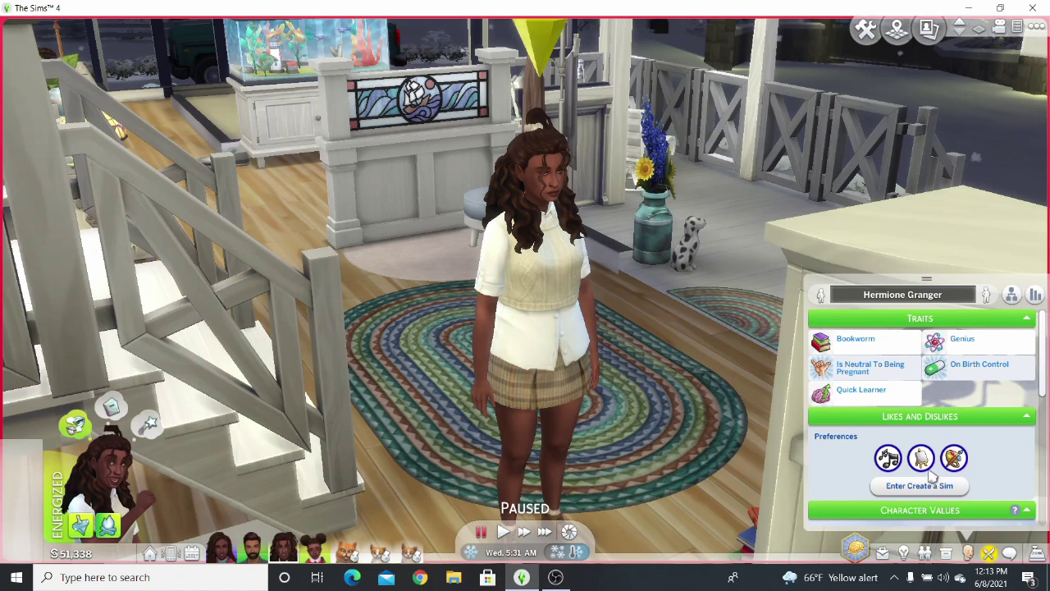
Check the teen's profile through the bearded adult's relationships, then show her S.P.E.W. club members.
mouse_move(928, 462)
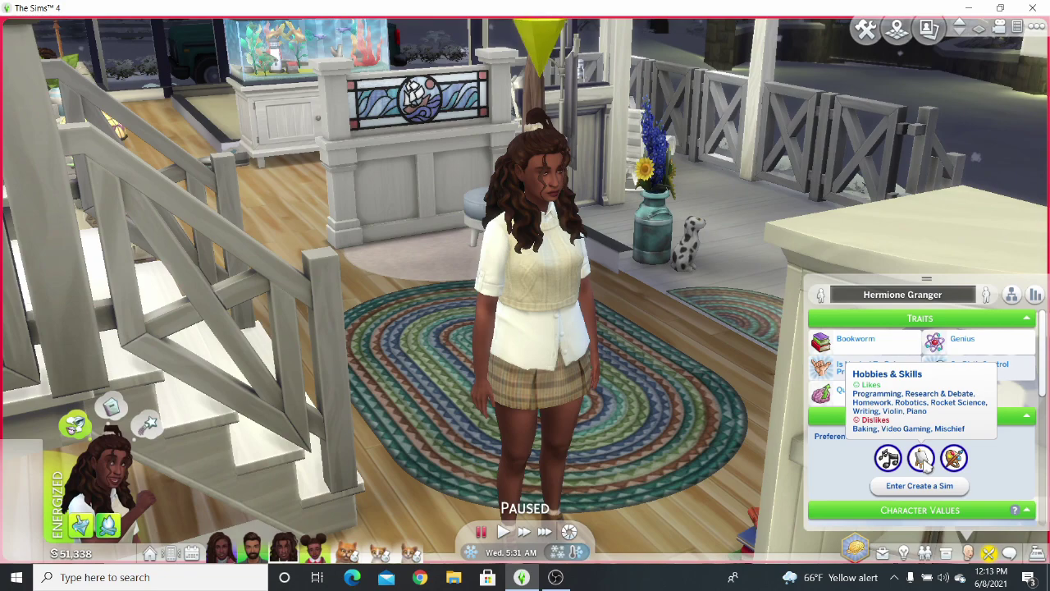
left_click(252, 548)
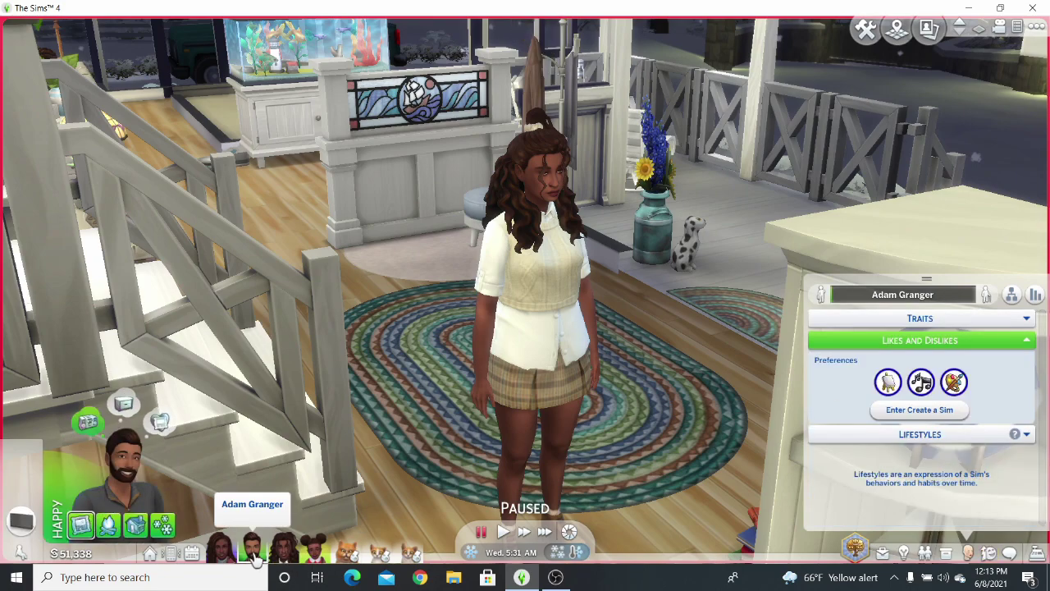
left_click(925, 553)
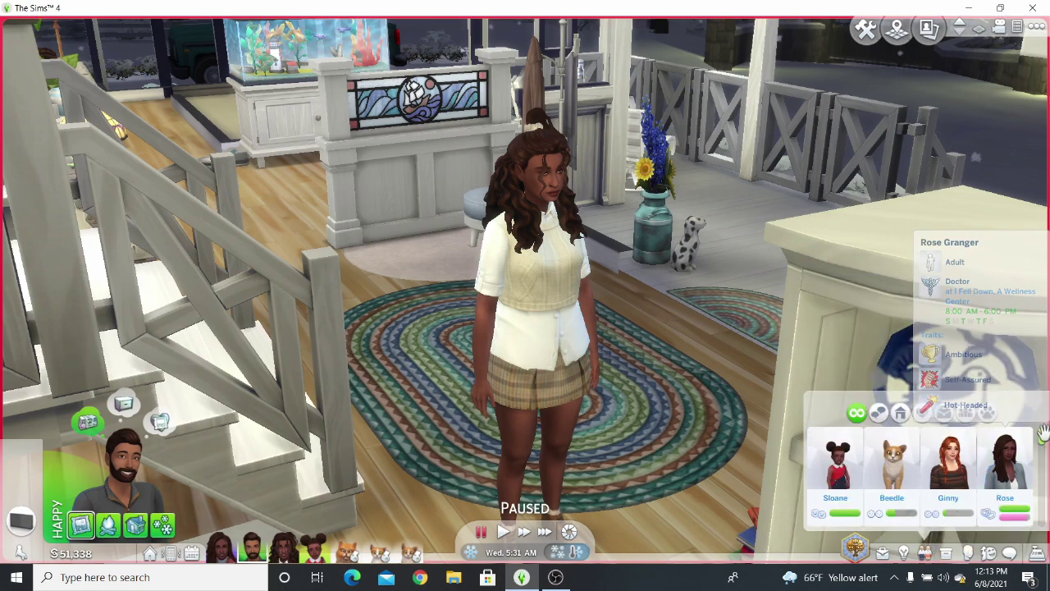
left_click_drag(1041, 438, 1042, 454)
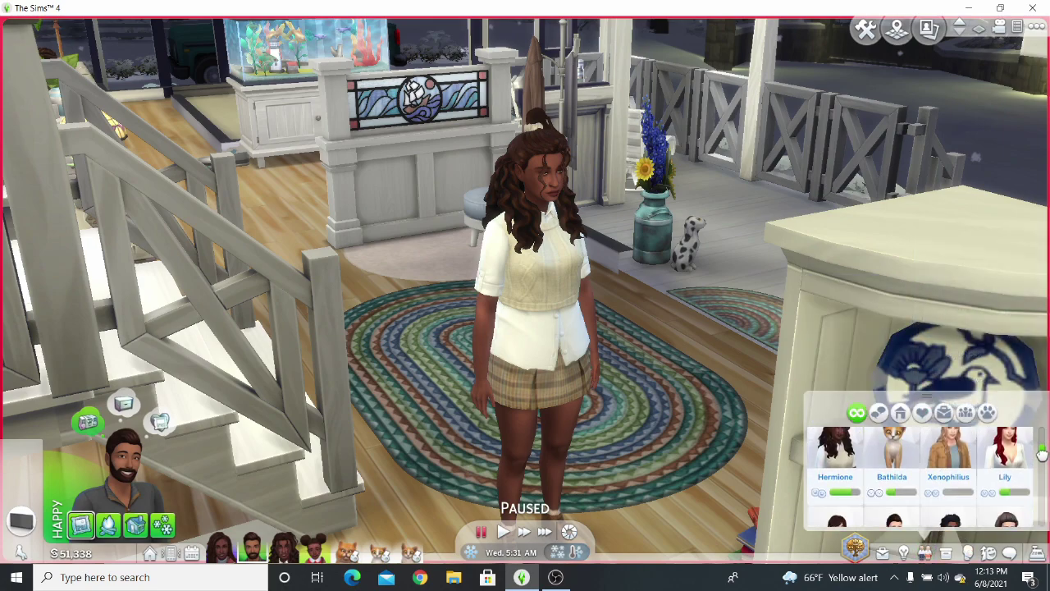
left_click(838, 460)
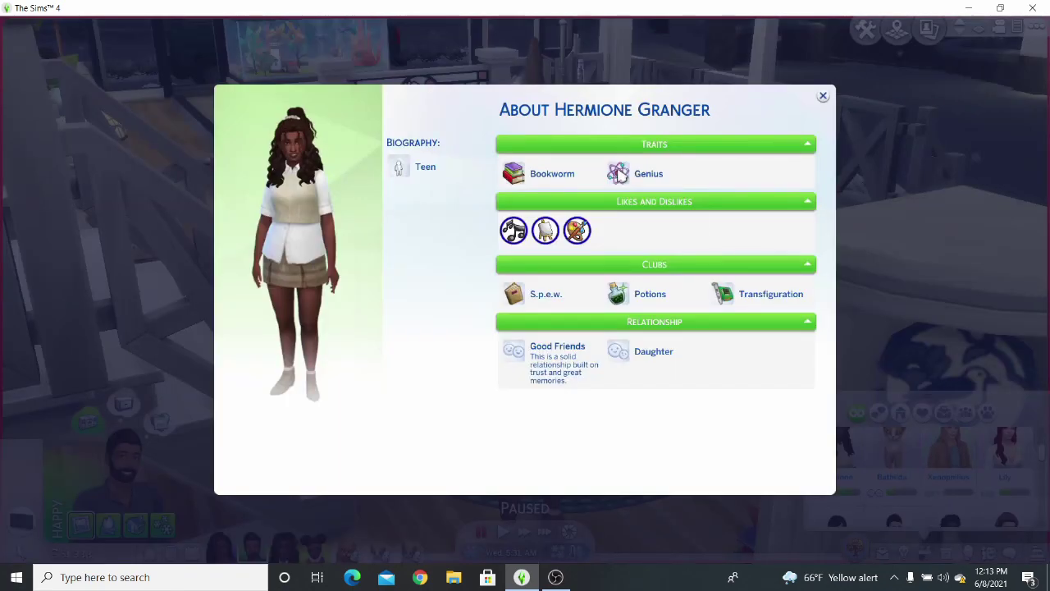
mouse_move(551, 238)
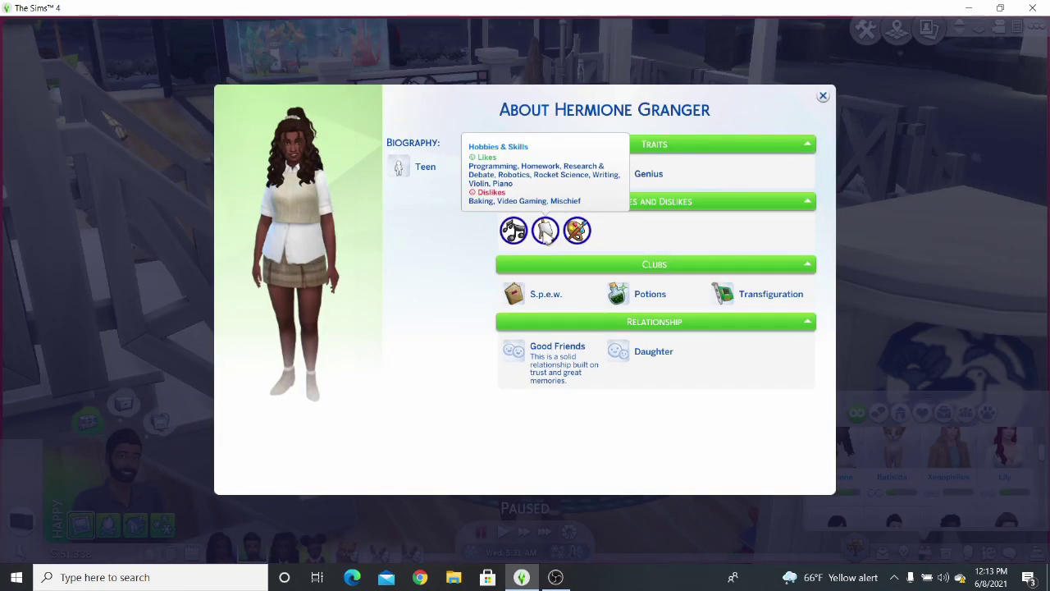
left_click(824, 96)
left_click(281, 548)
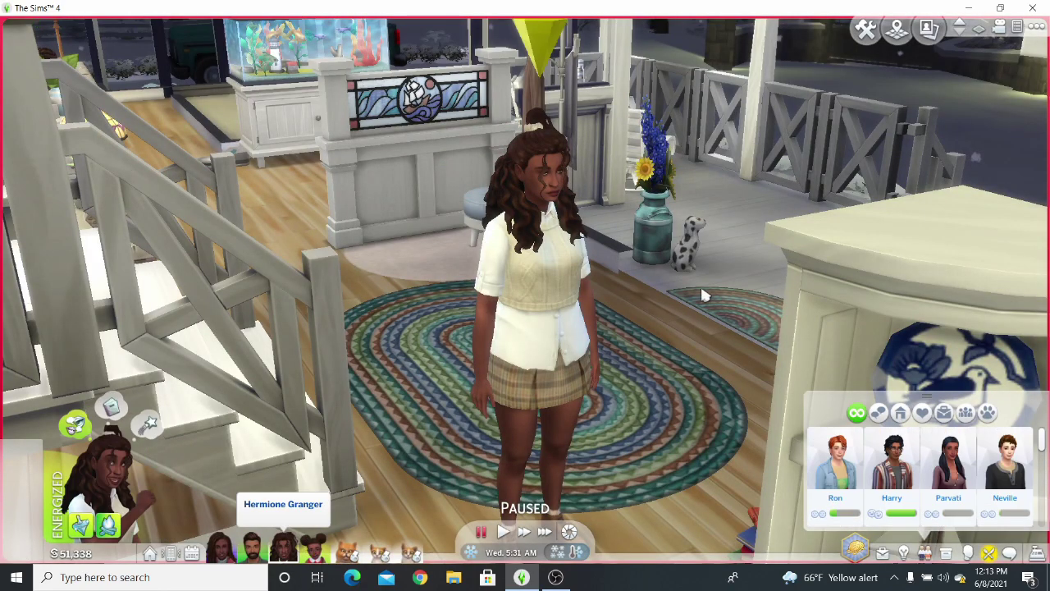
left_click(1009, 555)
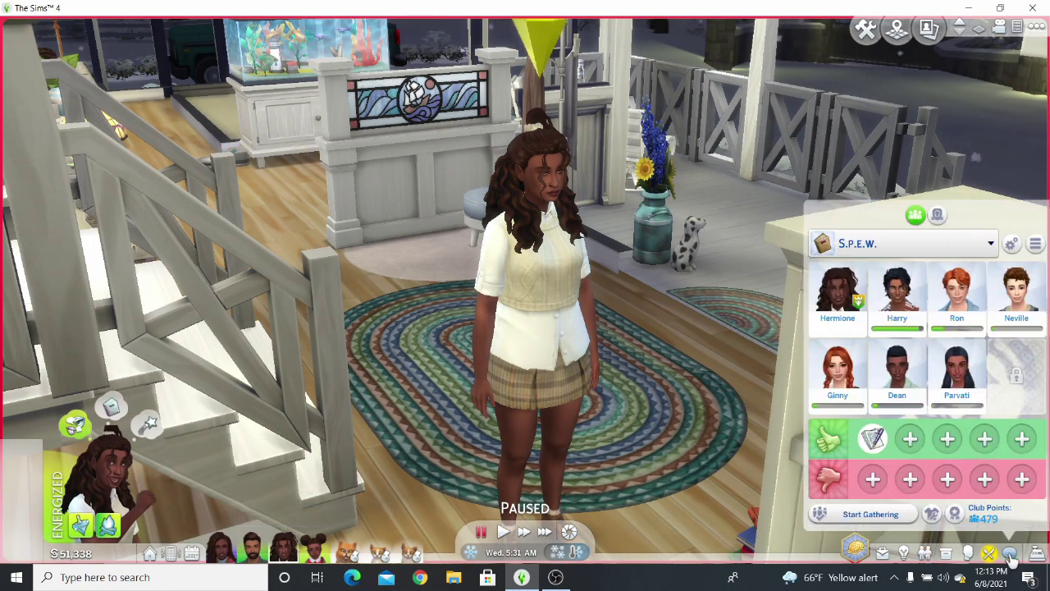
Start a S.P.E.W. club gathering and have the Sim do homework at the dining table.
left_click(871, 514)
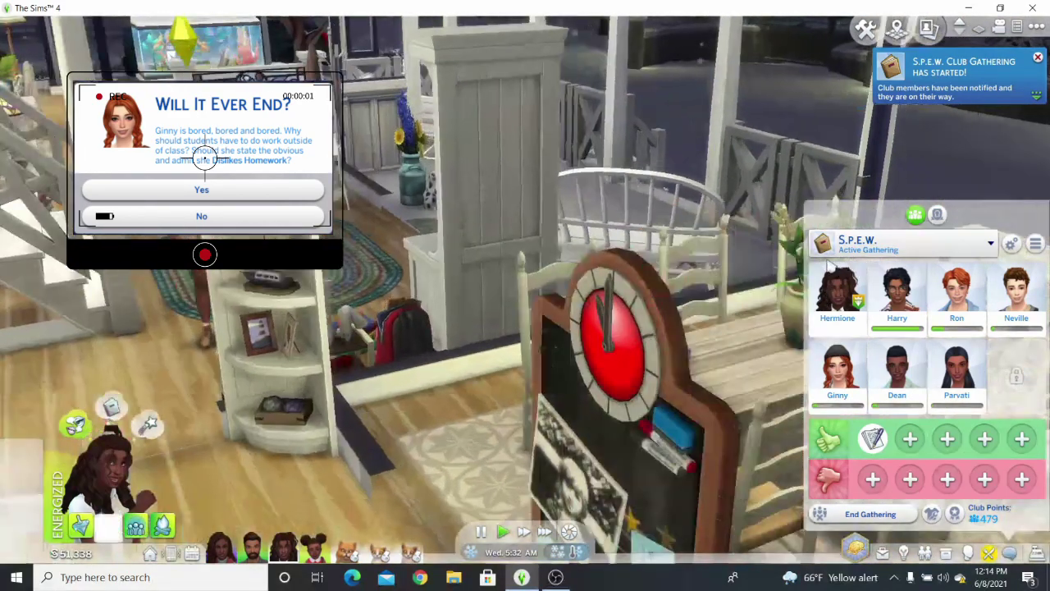
left_click(201, 189)
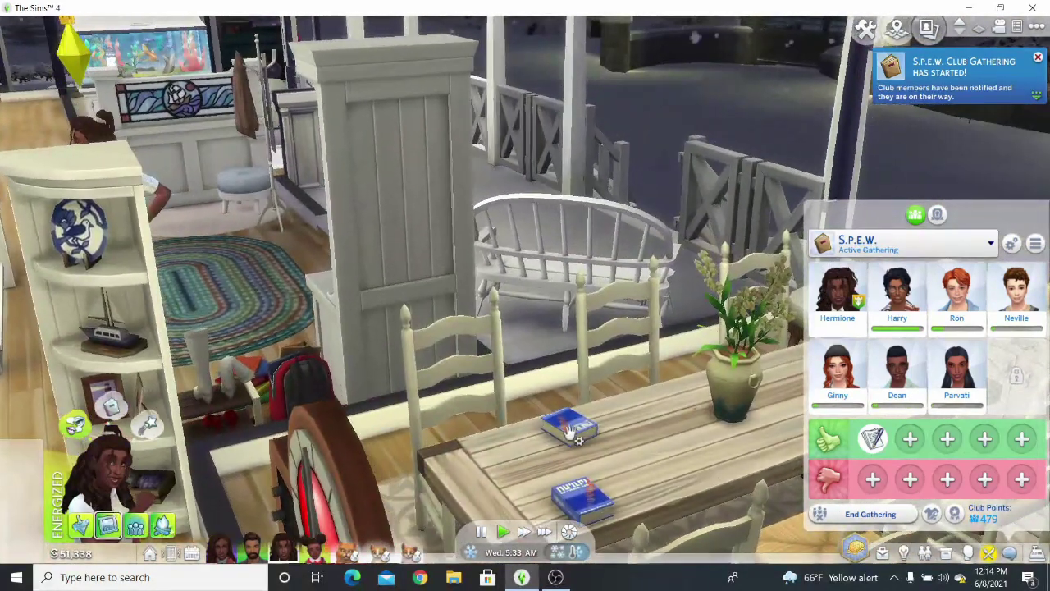
left_click(571, 428)
left_click(566, 362)
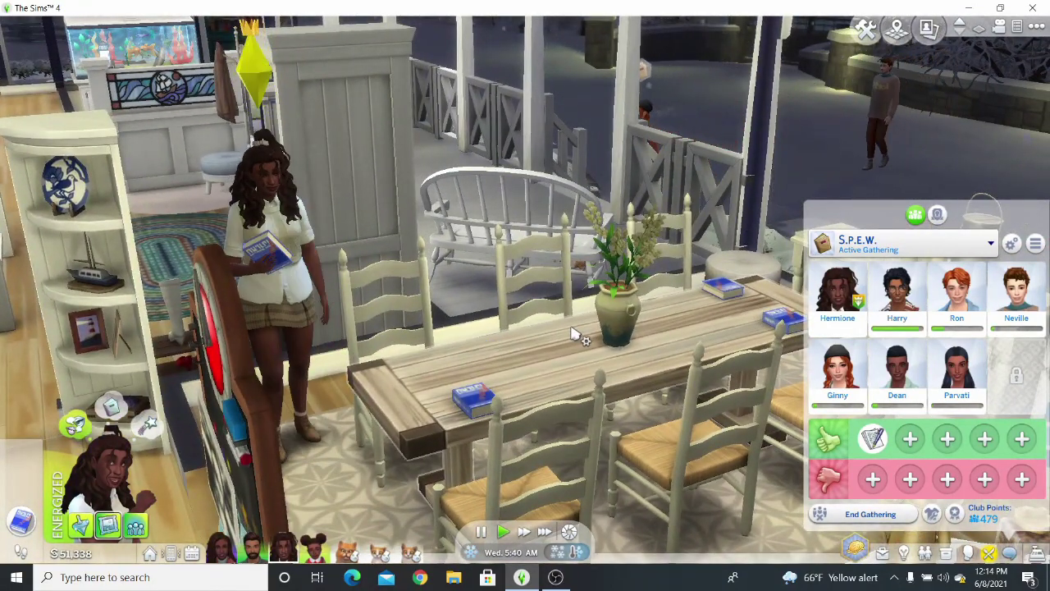
middle_click_drag(575, 336, 460, 427)
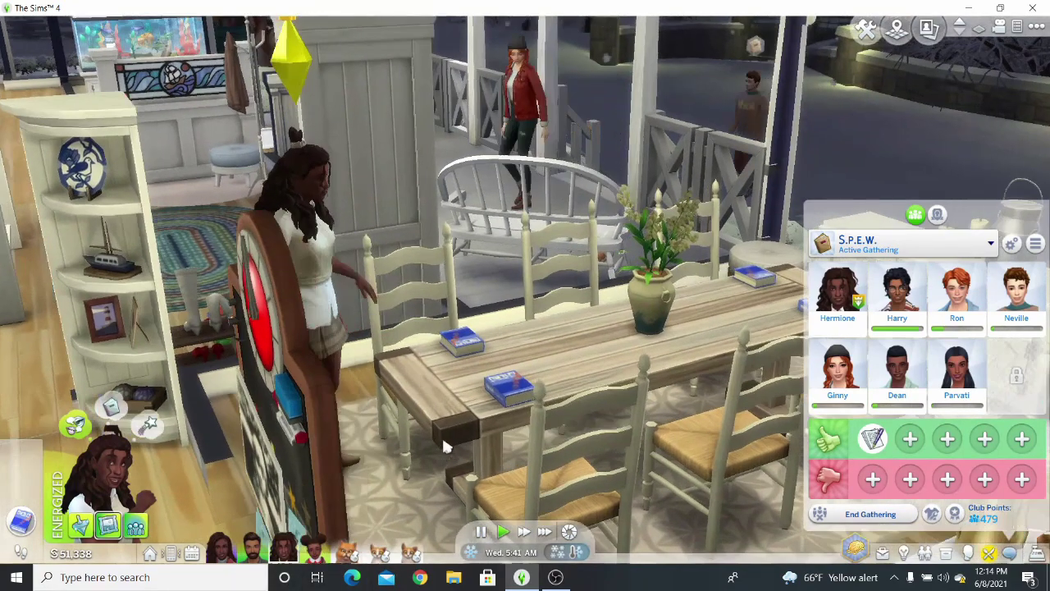
scroll(443, 447, "up", 3)
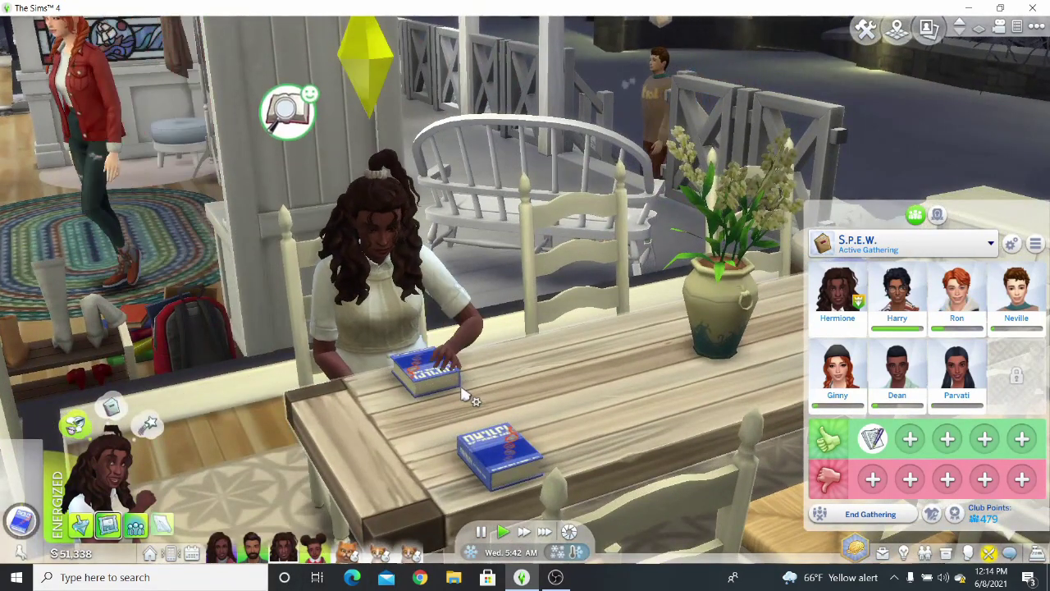
Pause, have the Sim enthuse about homework to the boy via Friendly, then resume the game.
mouse_move(164, 529)
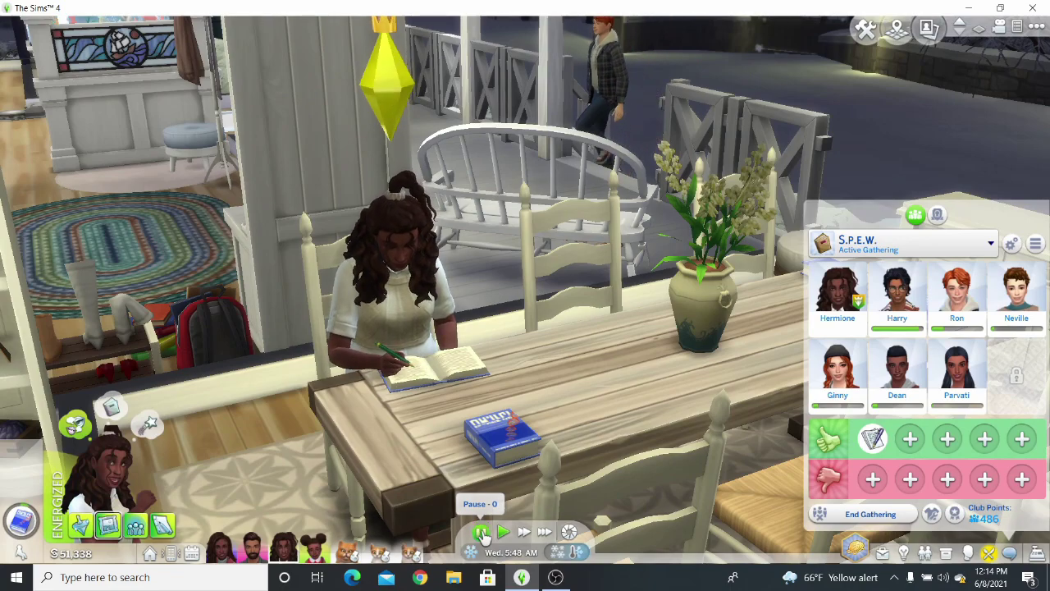
left_click(482, 531)
scroll(553, 411, "up", 2)
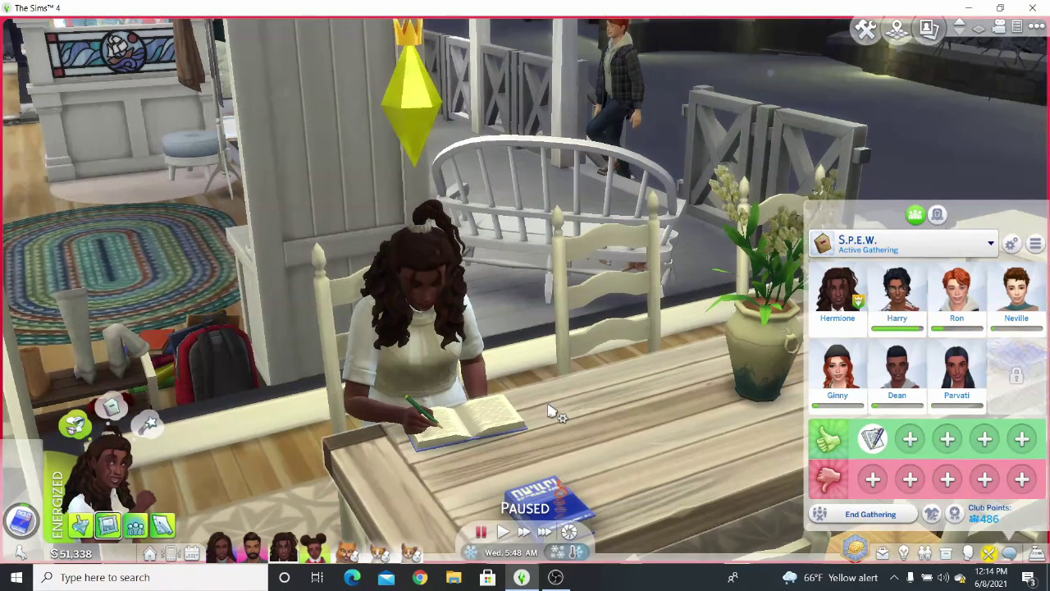
scroll(552, 413, "down", 1)
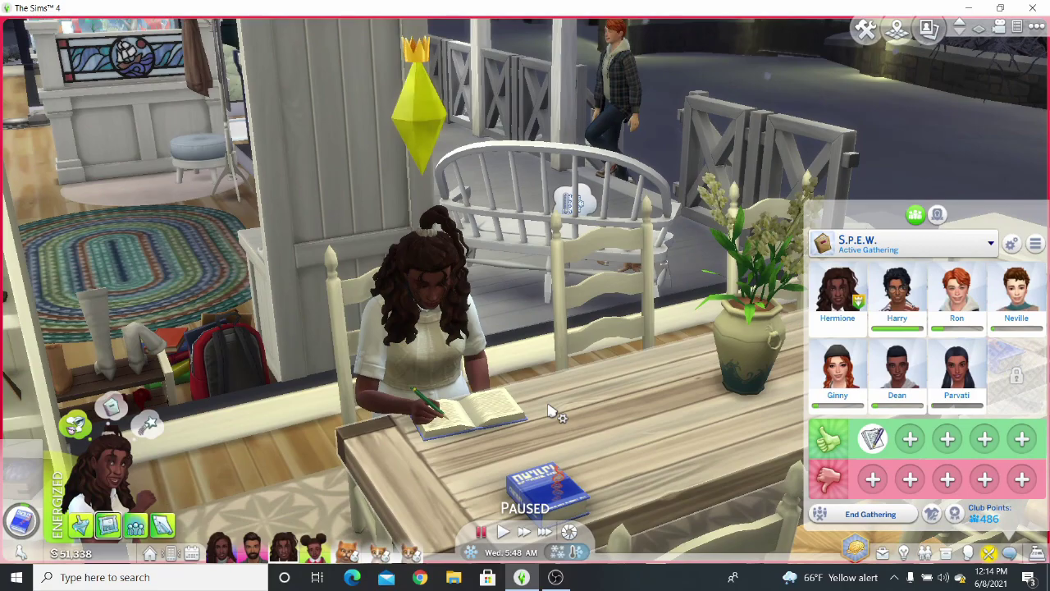
scroll(552, 413, "down", 4)
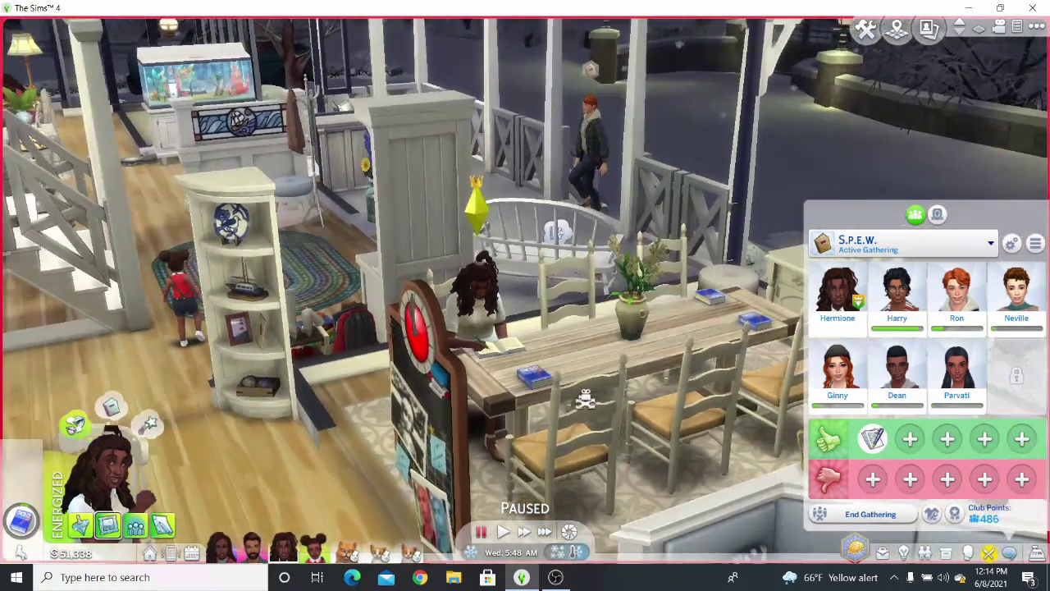
key("a")
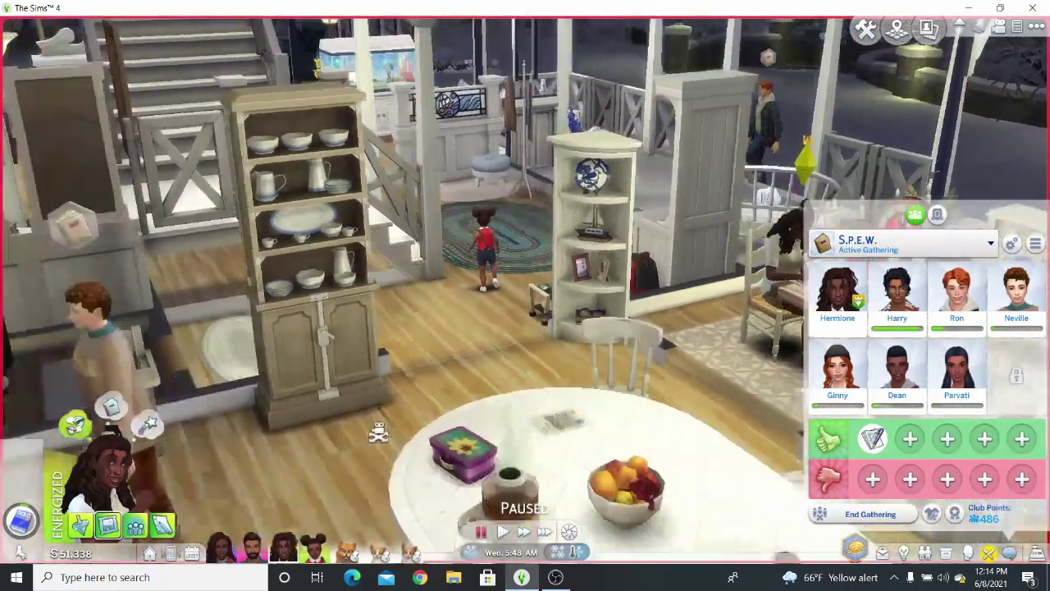
scroll(378, 435, "up", 5)
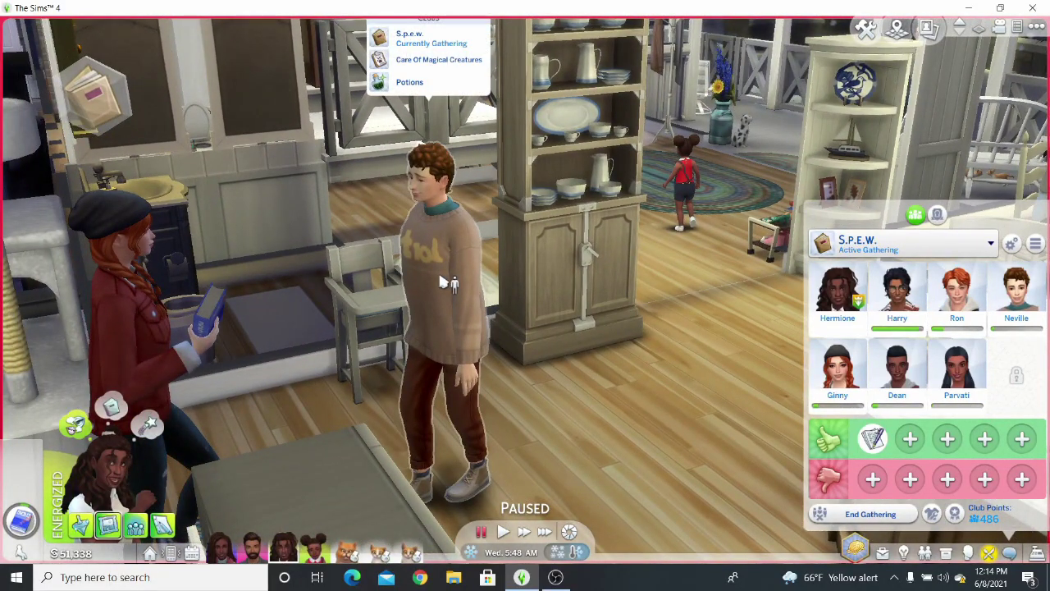
left_click(508, 420)
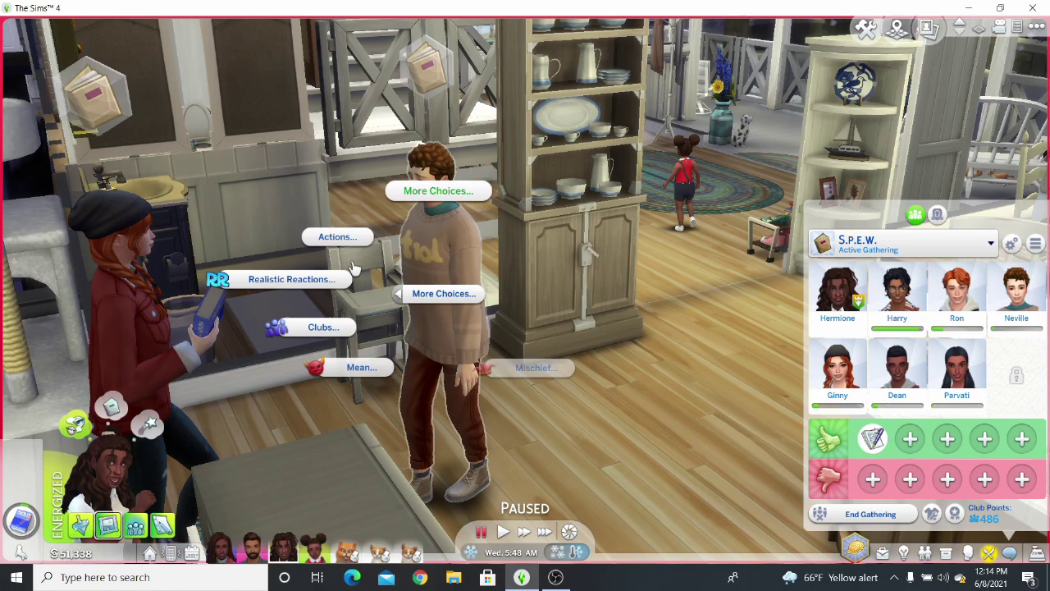
left_click(545, 231)
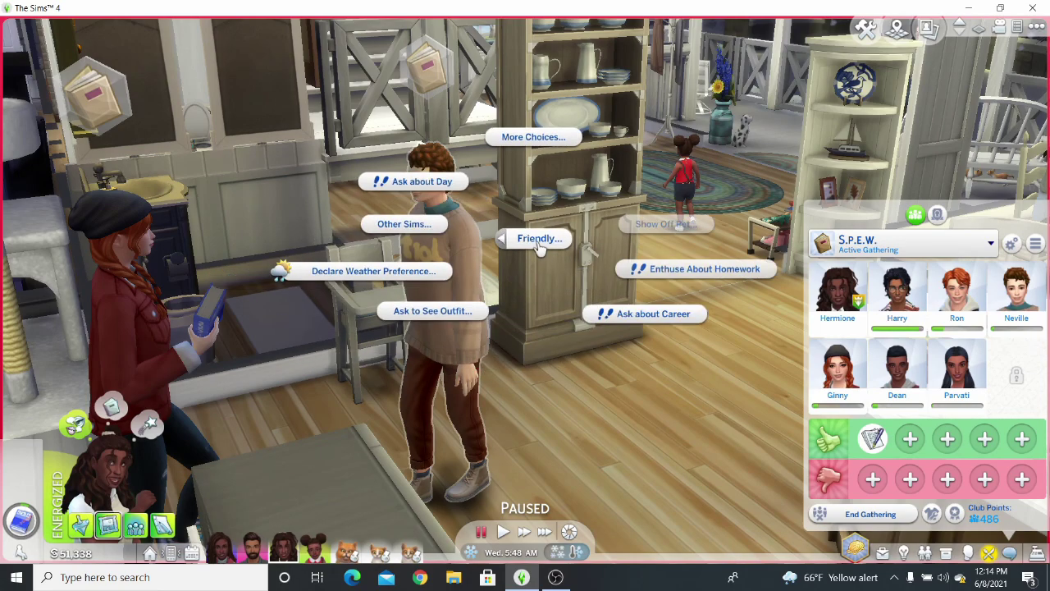
left_click(693, 271)
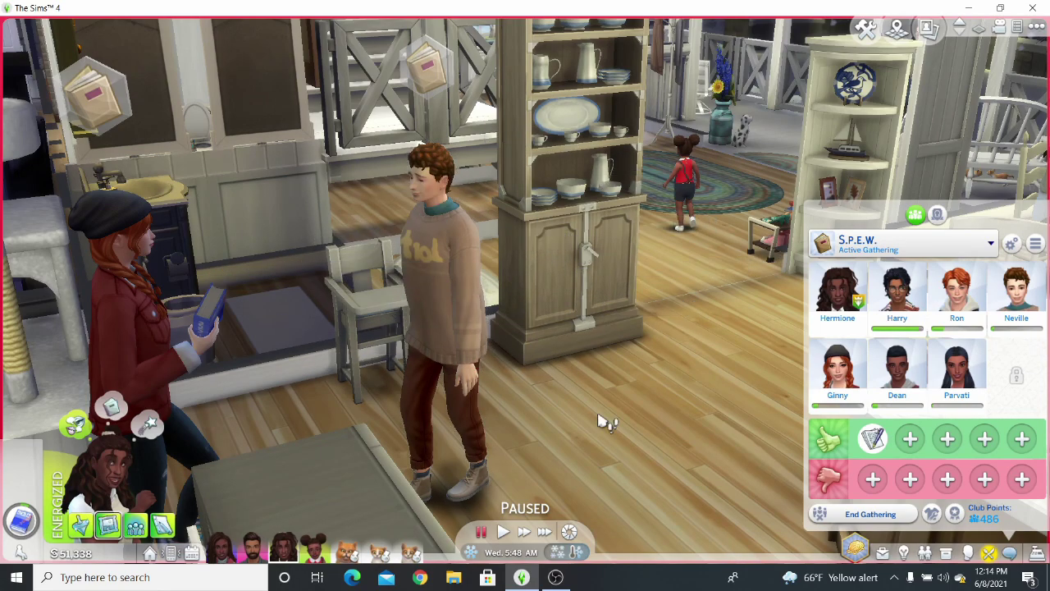
left_click(503, 533)
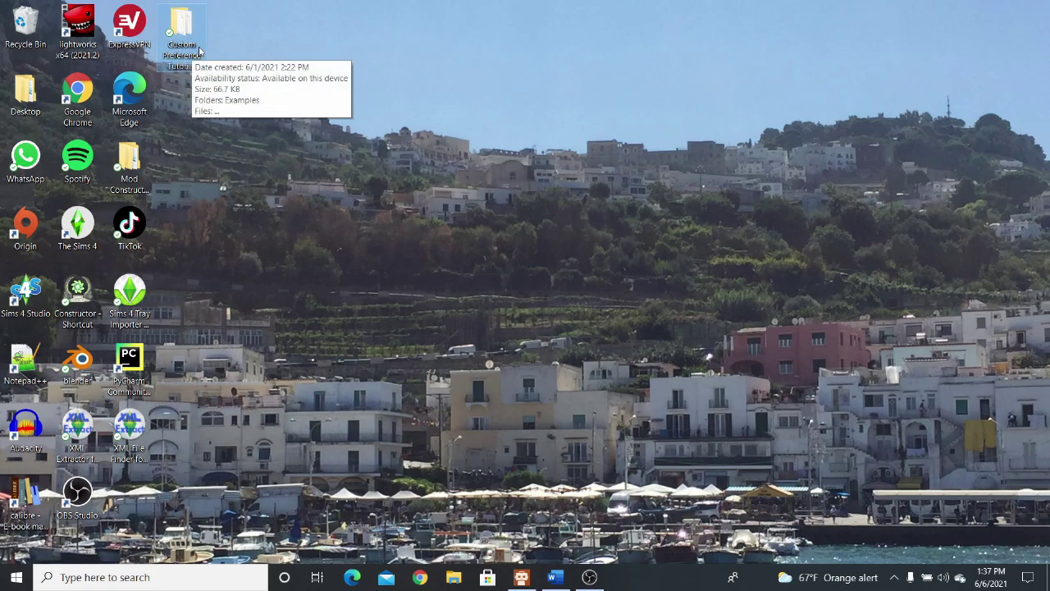
Open the desktop's Custom Preference Tutorial folder and shift its window slightly left.
double_click(184, 32)
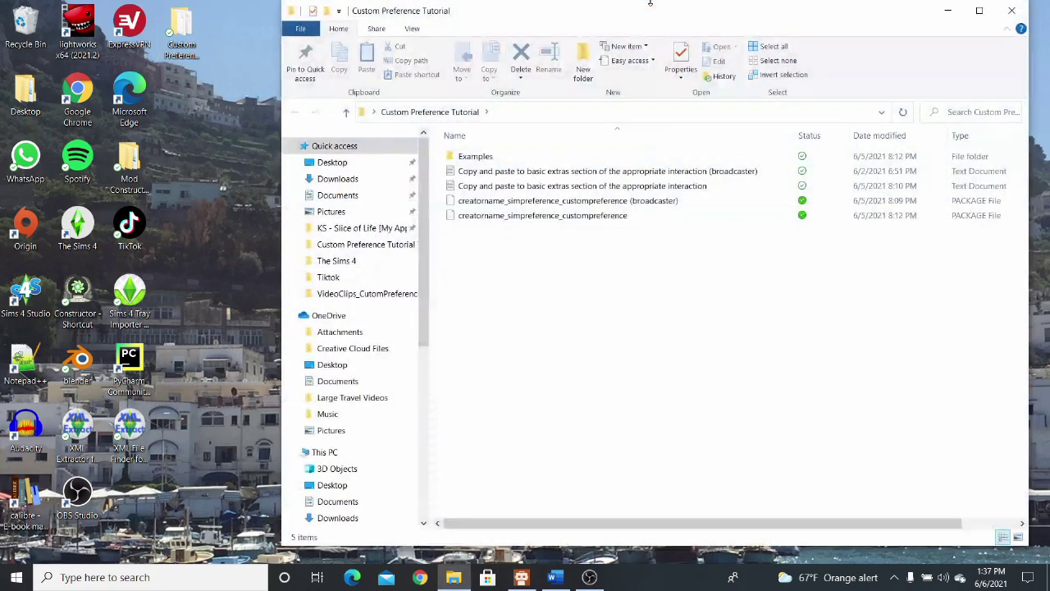
left_click_drag(670, 21, 603, 24)
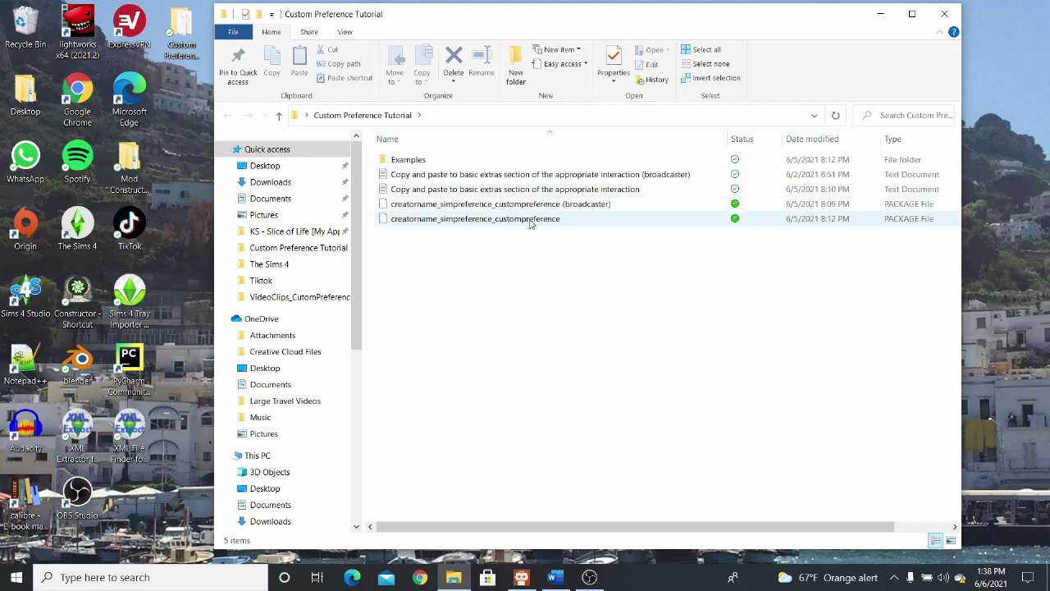
Copy the custompreference package and paste a duplicate into the same folder.
left_click(447, 220)
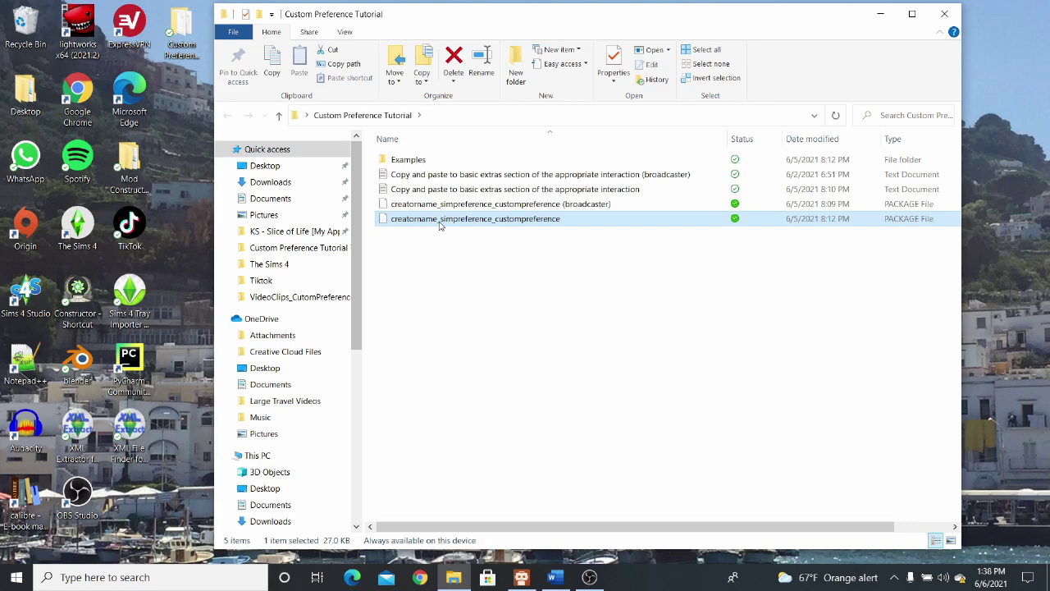
right_click(546, 218)
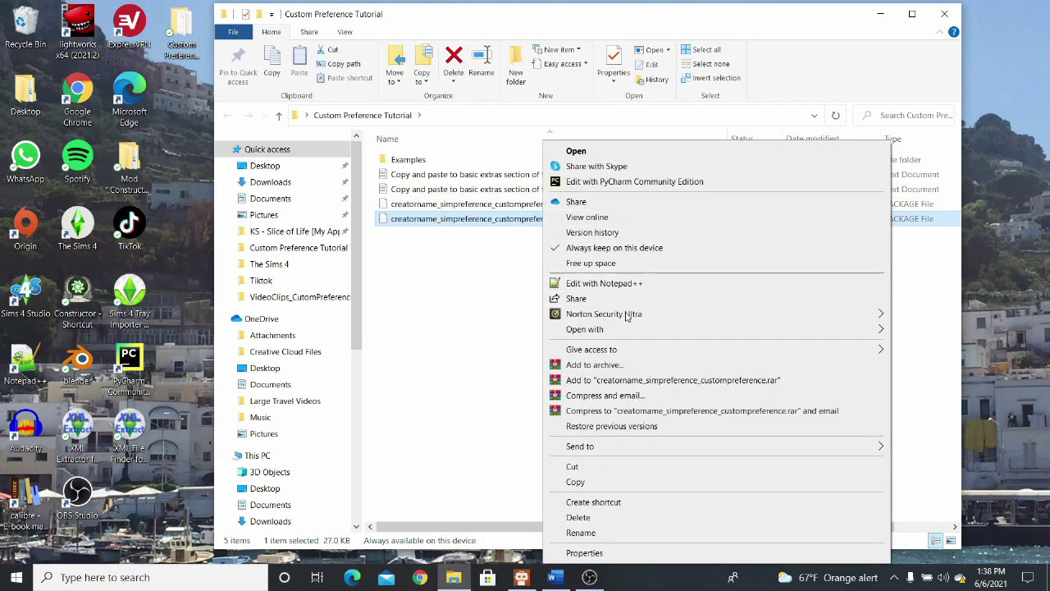
left_click(620, 486)
right_click(500, 268)
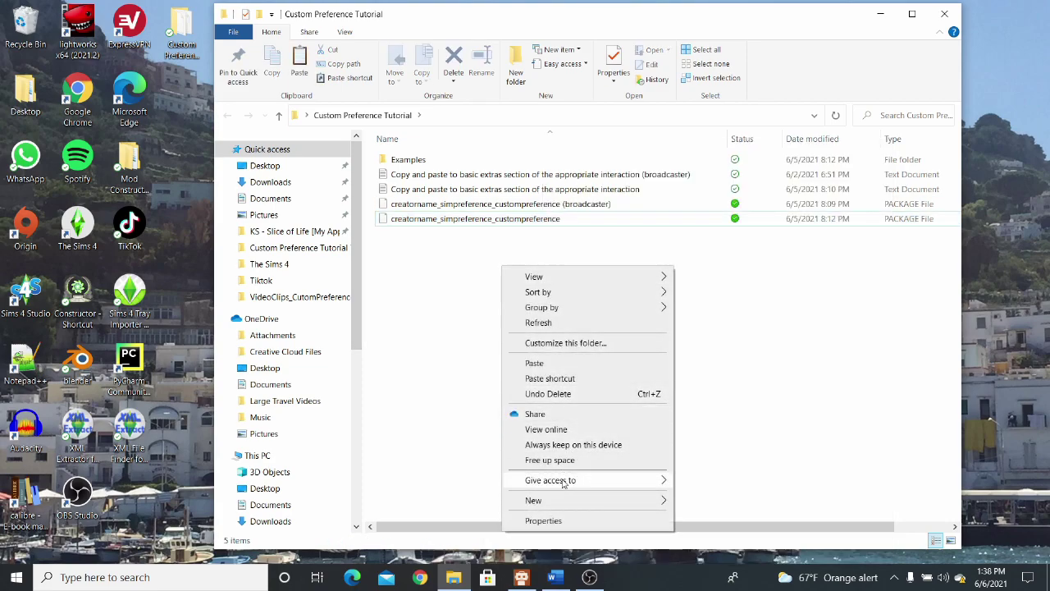
left_click(551, 366)
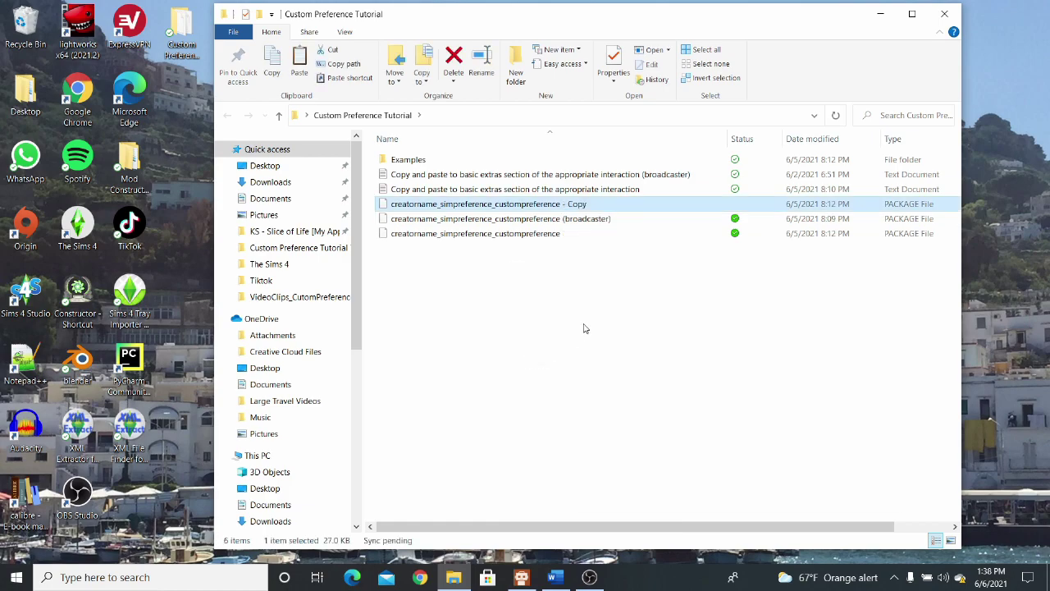
Rename the duplicate to the creator's name followed by _simpreference_soccer.
right_click(567, 204)
left_click(611, 532)
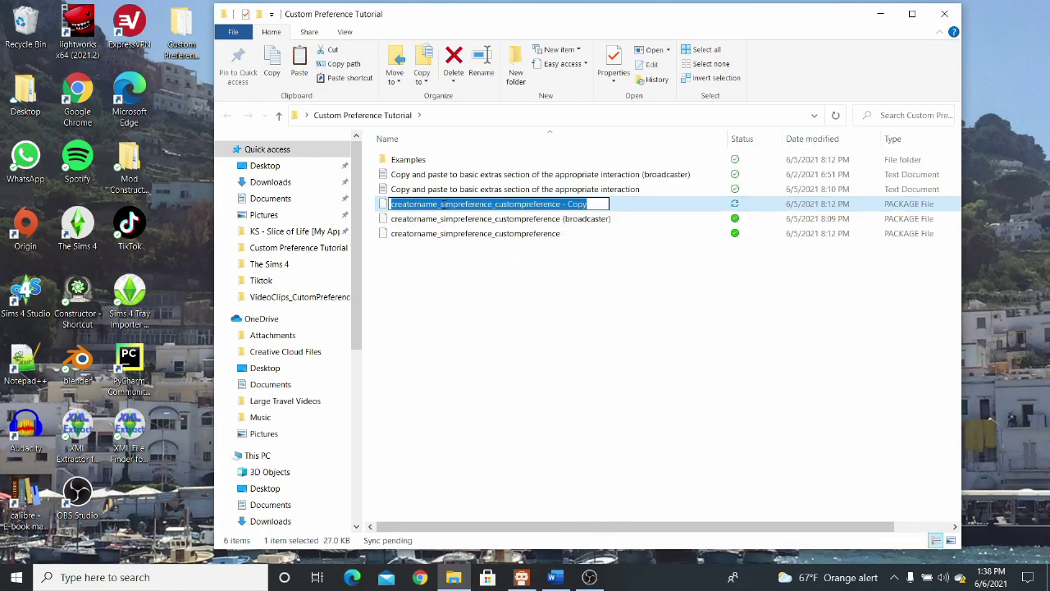
left_click(453, 206)
key("BackSpace")
key("BackSpace")
key("BackSpace")
key("BackSpace")
key("BackSpace")
key("BackSpace")
key("BackSpace")
key("BackSpace")
key("BackSpace")
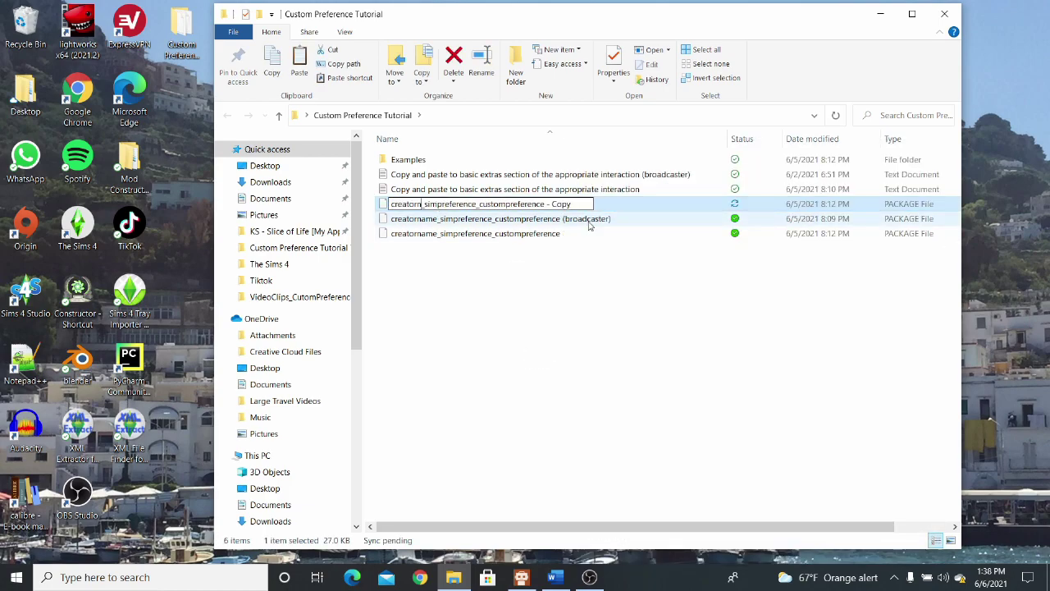
key("BackSpace")
key("BackSpace")
type("siriussim")
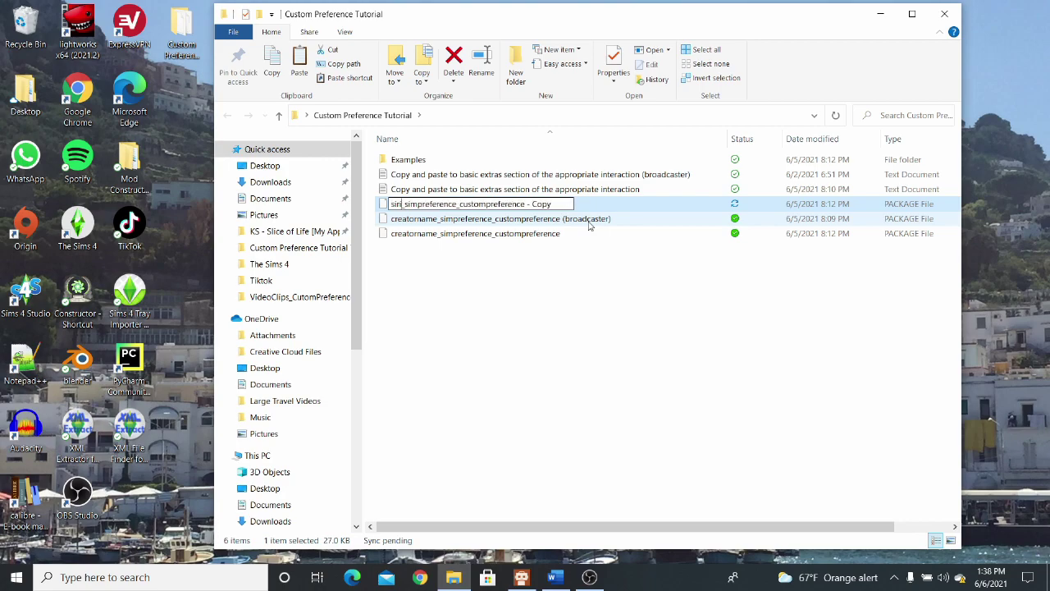
type("mer")
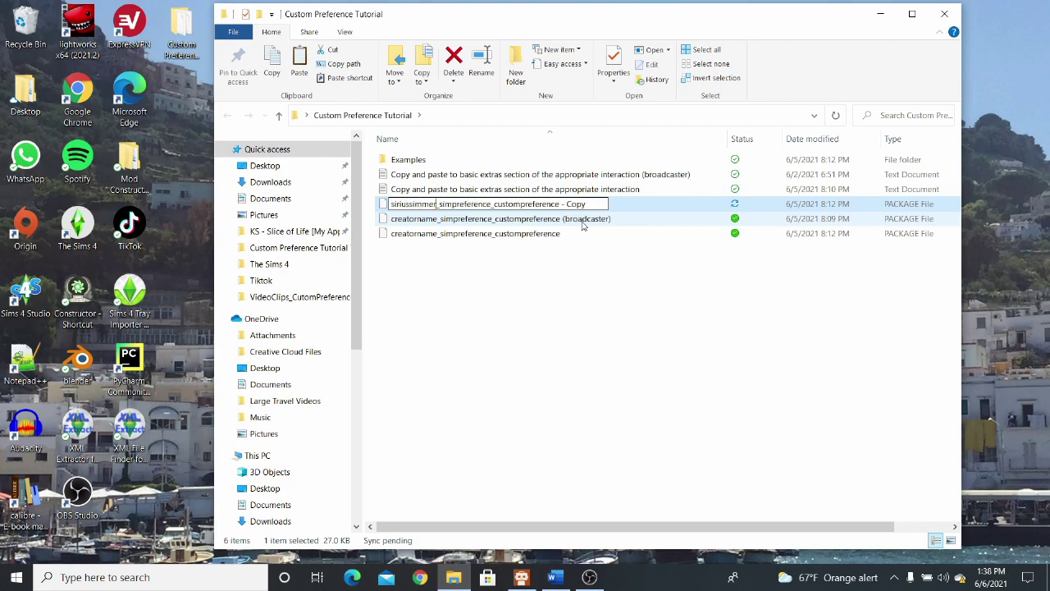
left_click(598, 204)
key("BackSpace")
key("BackSpace")
key("BackSpace")
key("BackSpace")
key("BackSpace")
key("BackSpace")
key("BackSpace")
key("BackSpace")
key("BackSpace")
key("BackSpace")
key("BackSpace")
key("BackSpace")
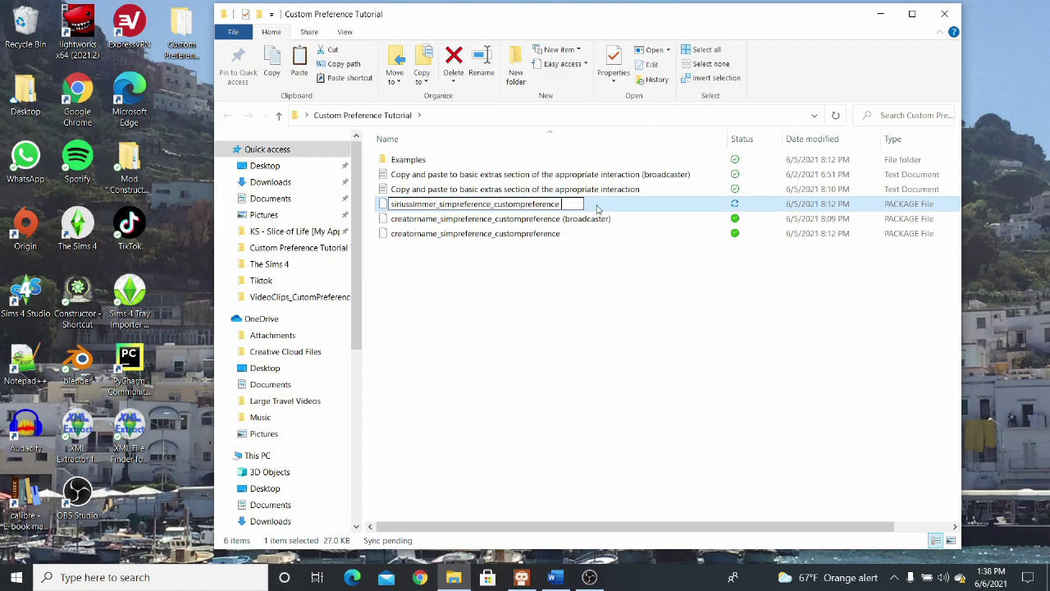
key("BackSpace")
key("BackSpace")
key("BackSpace")
key("BackSpace")
key("BackSpace")
key("BackSpace")
key("BackSpace")
key("BackSpace")
key("BackSpace")
key("BackSpace")
key("BackSpace")
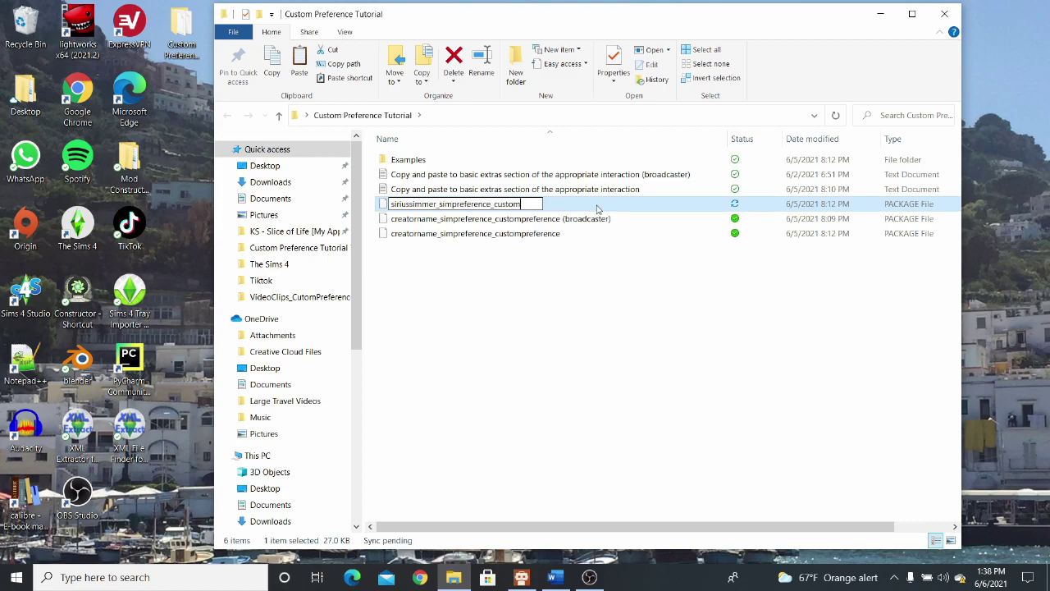
type("soccer")
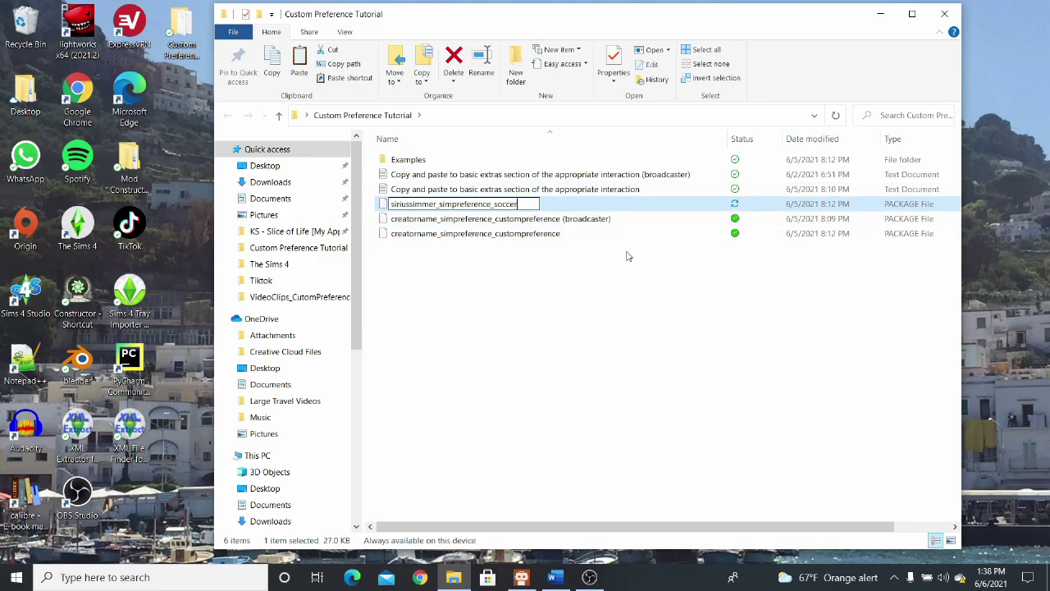
left_click(547, 264)
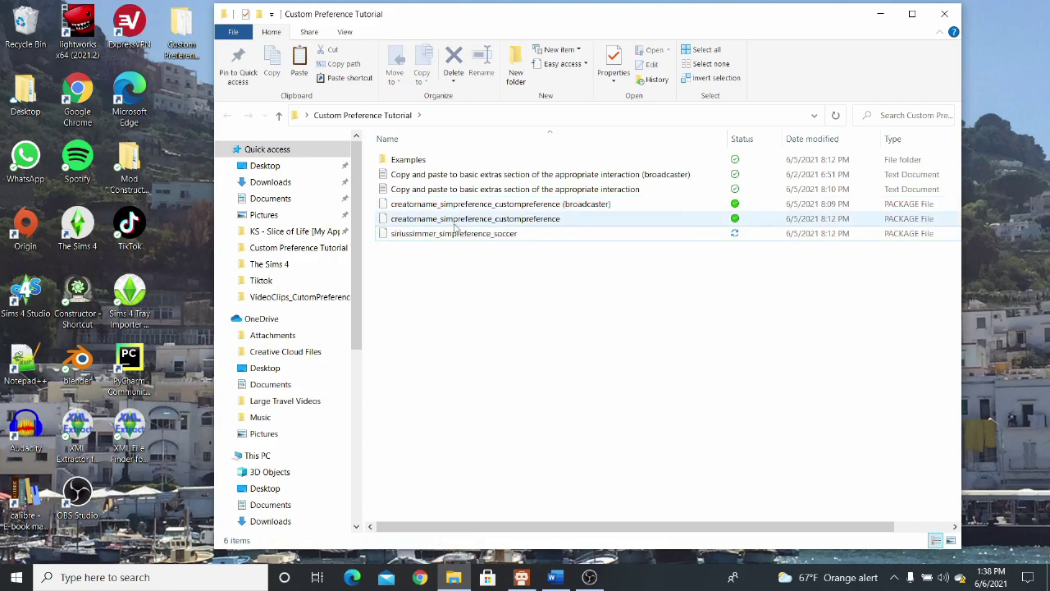
In a maximized Sims 4 Studio, clear both recent projects and start a standalone Object recolor.
left_click(881, 15)
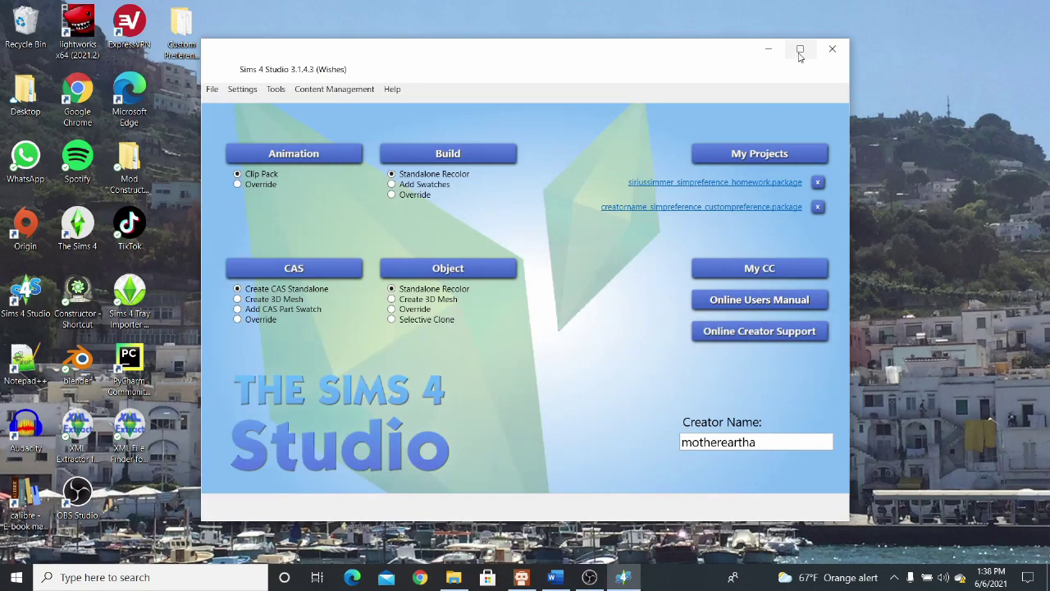
left_click(797, 49)
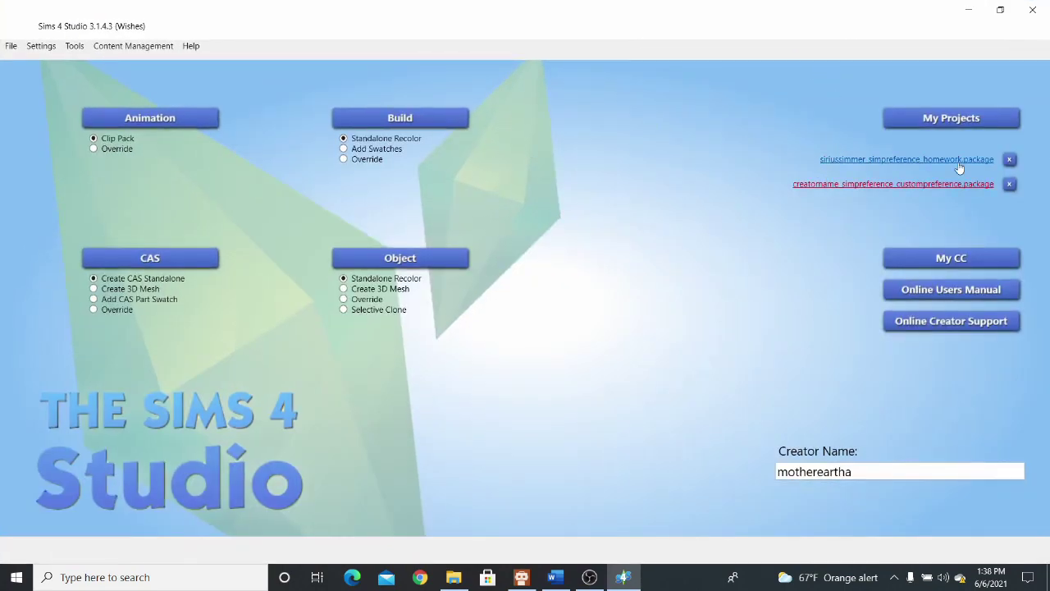
left_click(1010, 161)
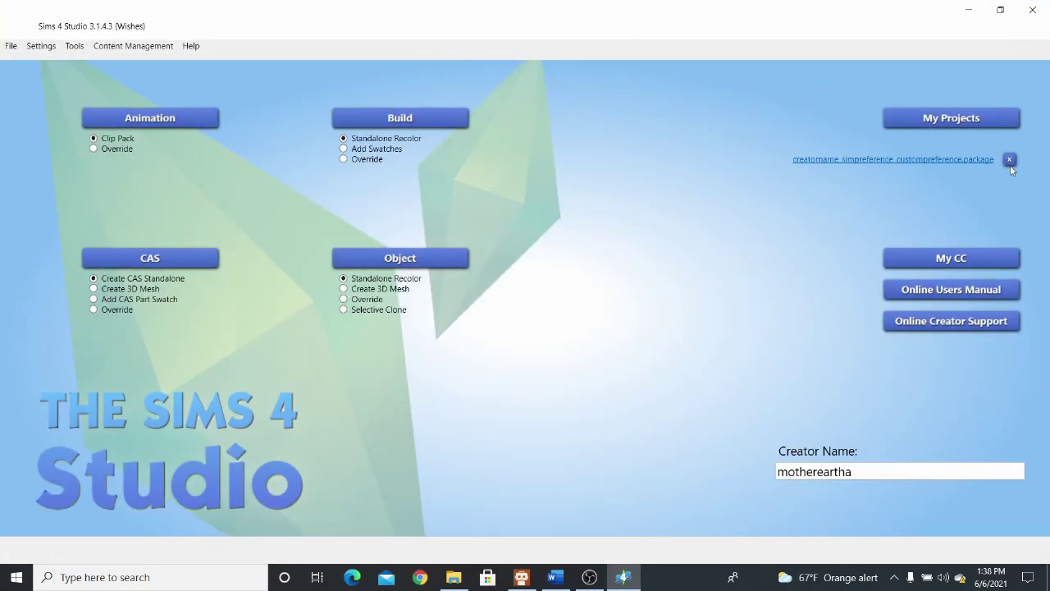
left_click(1011, 159)
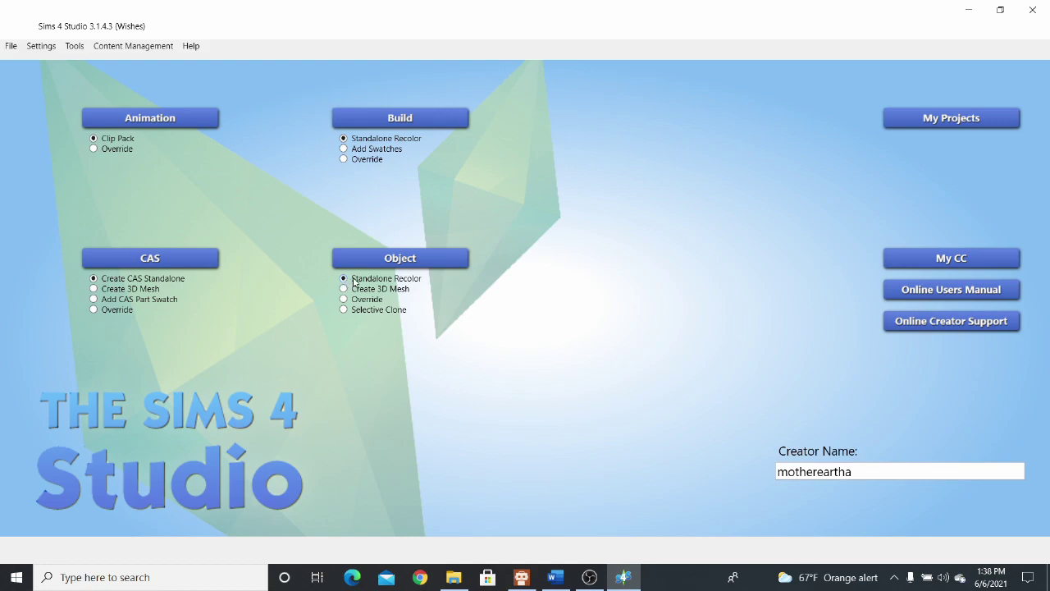
left_click(437, 266)
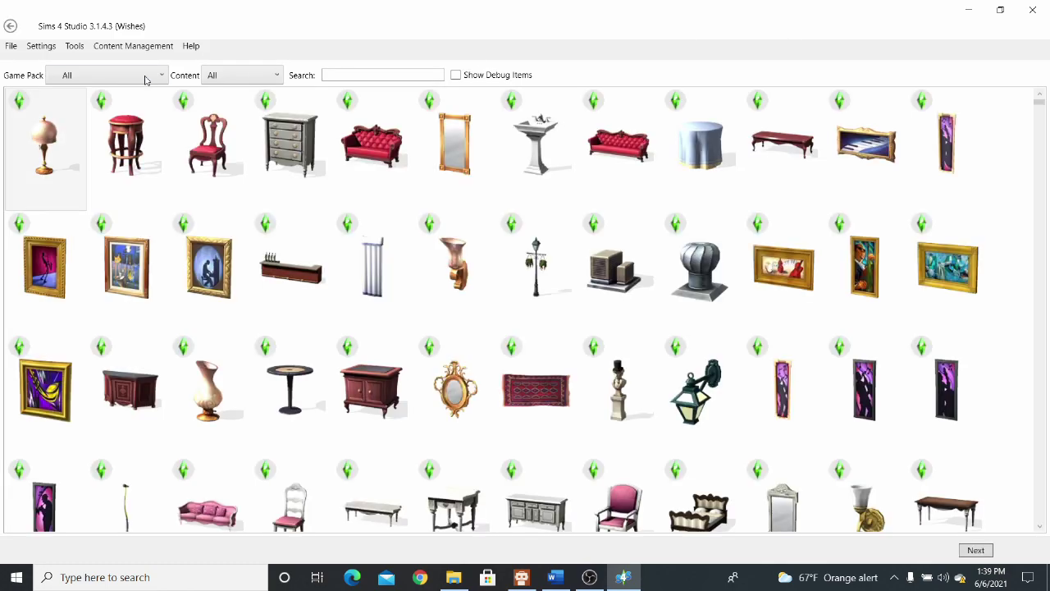
Search the catalogue for 'socc' and clone the soccer ball object.
left_click(345, 74)
type("soccer")
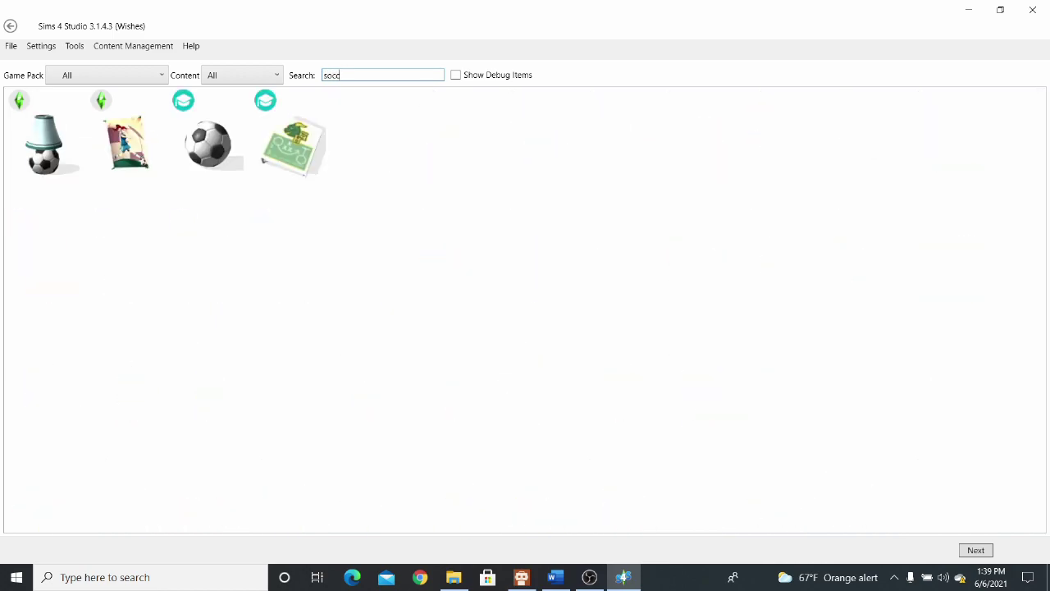
left_click(213, 156)
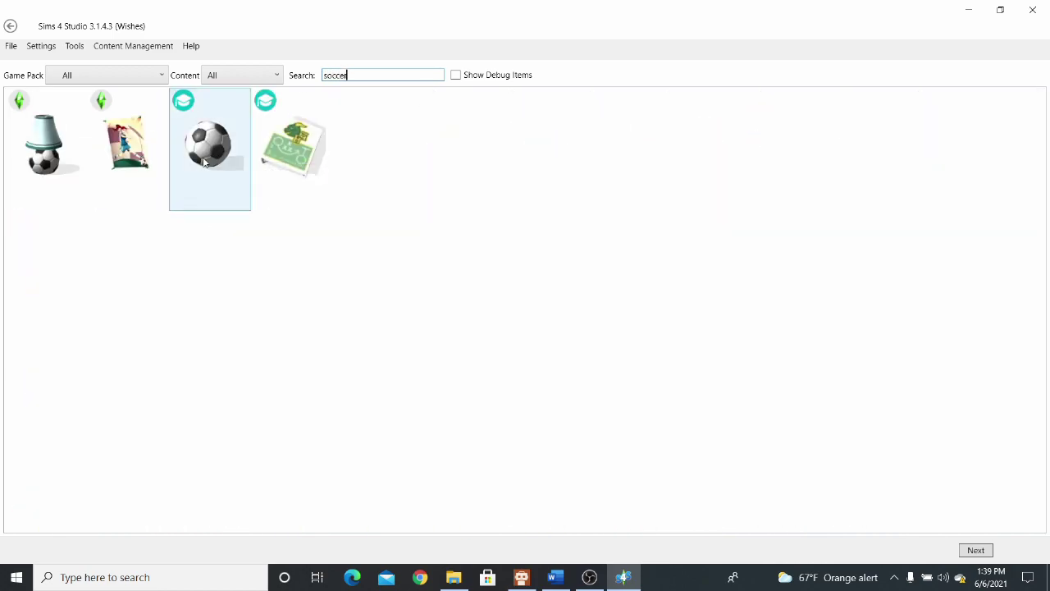
left_click(978, 555)
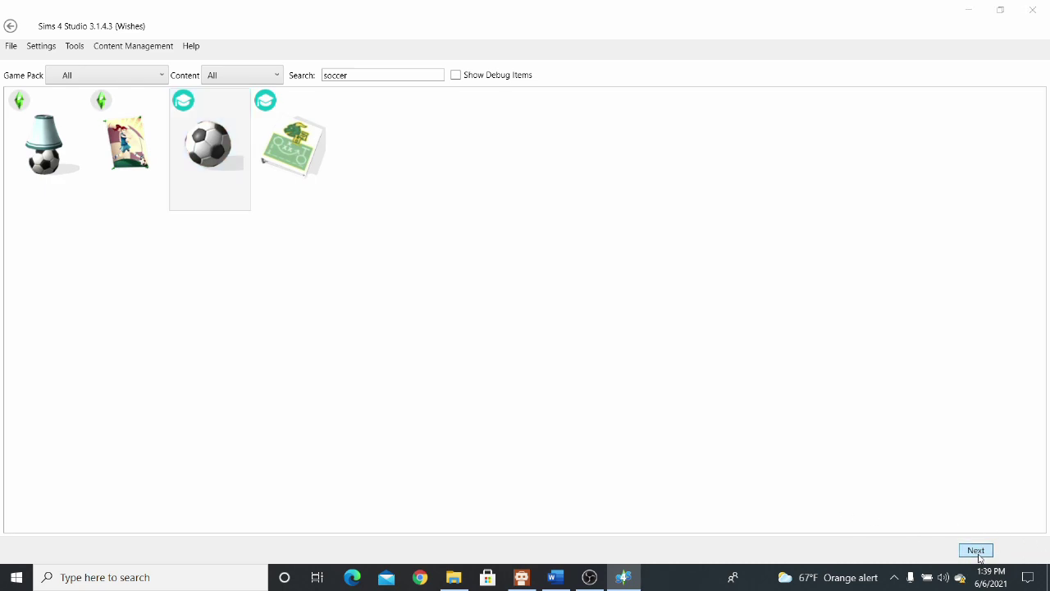
Save the clone as soccerball.package in Desktop > Custom Preference Tutorial.
left_click_drag(445, 31, 479, 34)
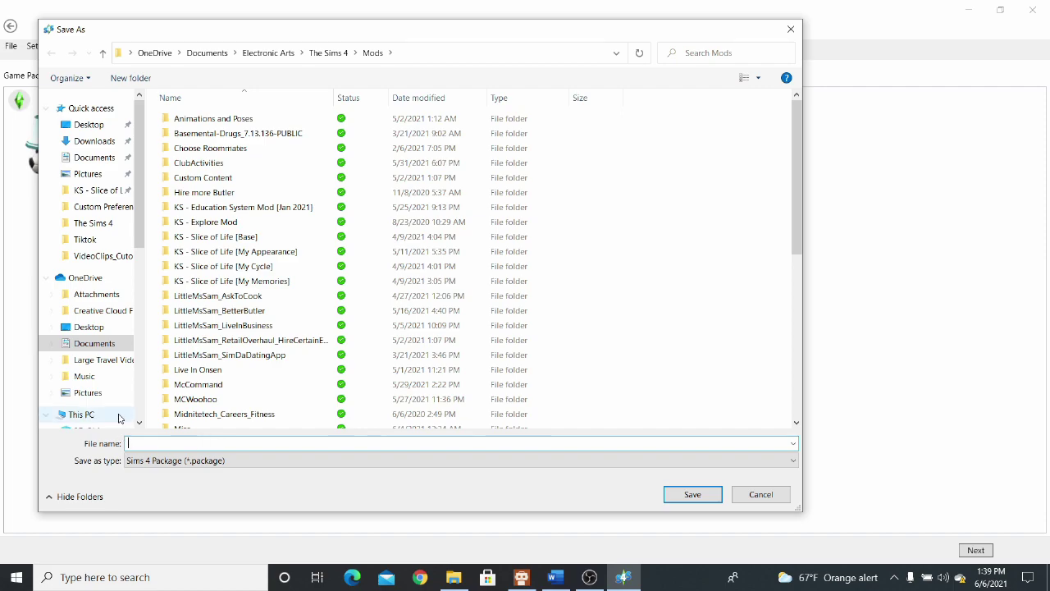
left_click(90, 328)
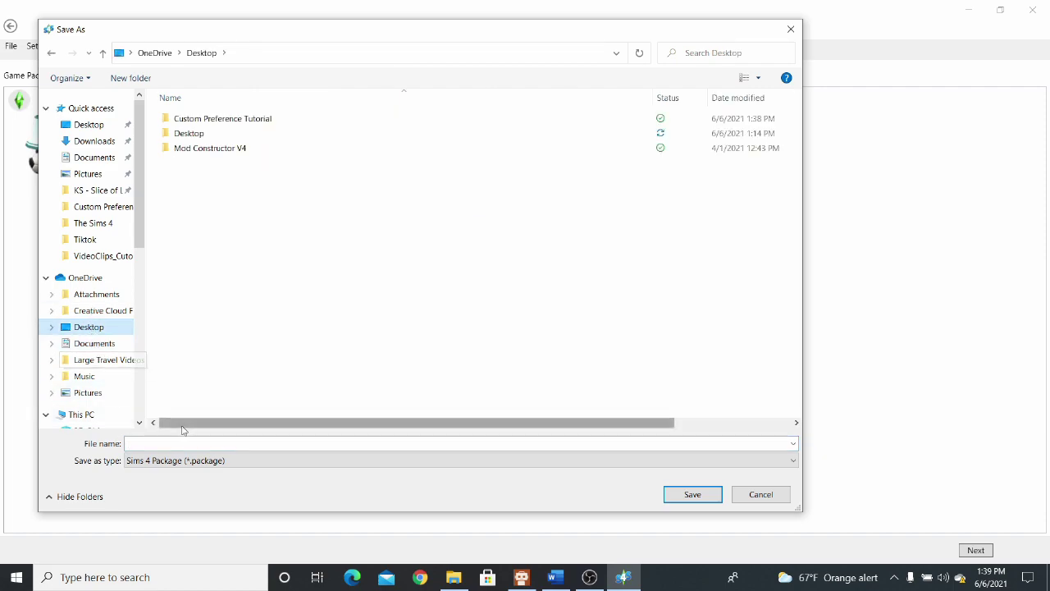
left_click(234, 444)
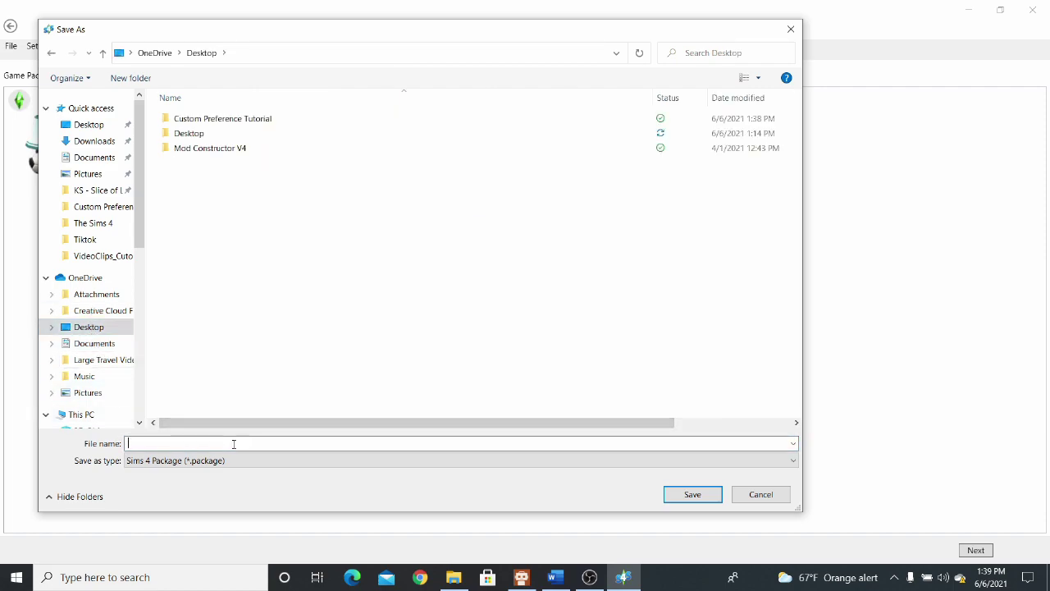
double_click(270, 121)
left_click(257, 442)
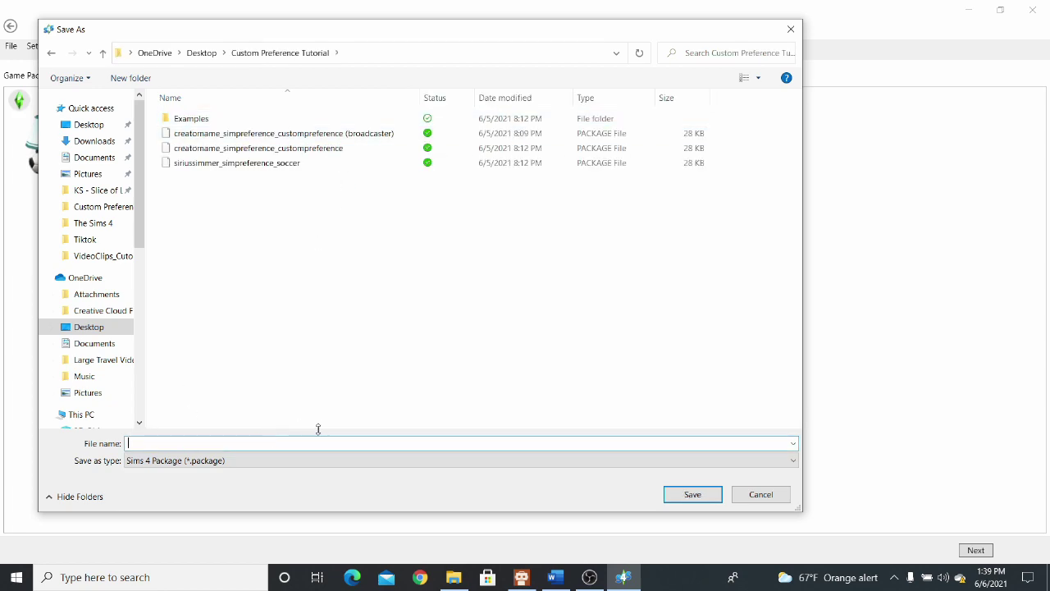
type("soccerball")
left_click(695, 495)
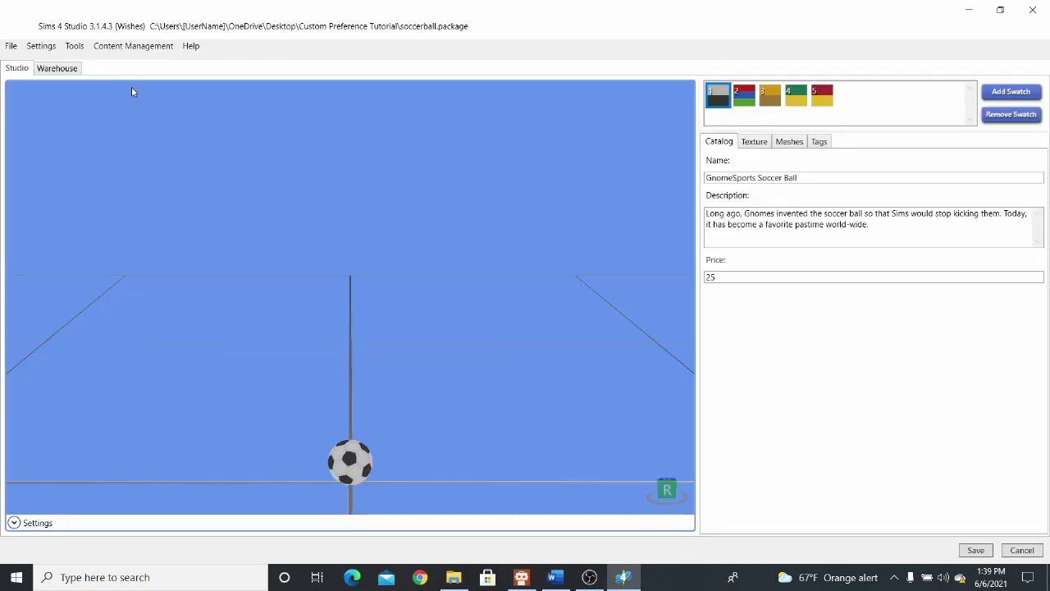
Select the soccer ball's Object Catalog resource in the Warehouse.
left_click(57, 68)
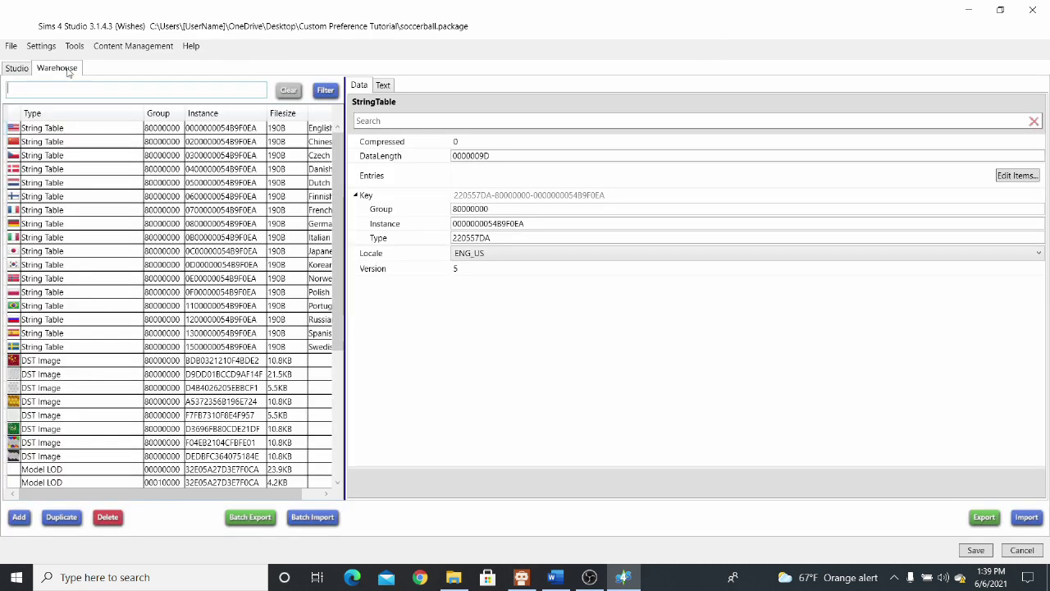
scroll(331, 294, "down", 4)
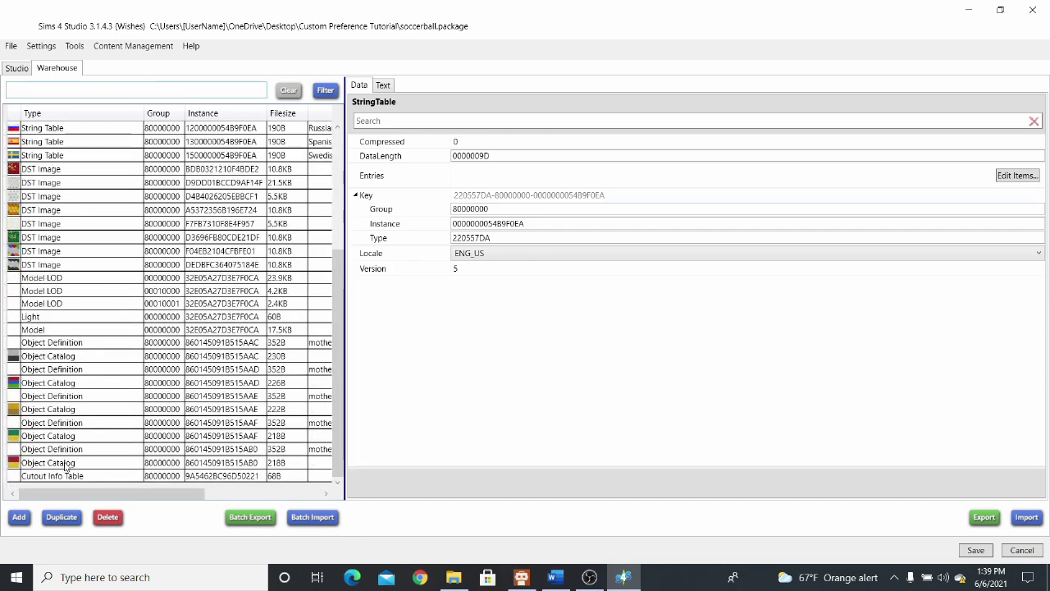
left_click(69, 359)
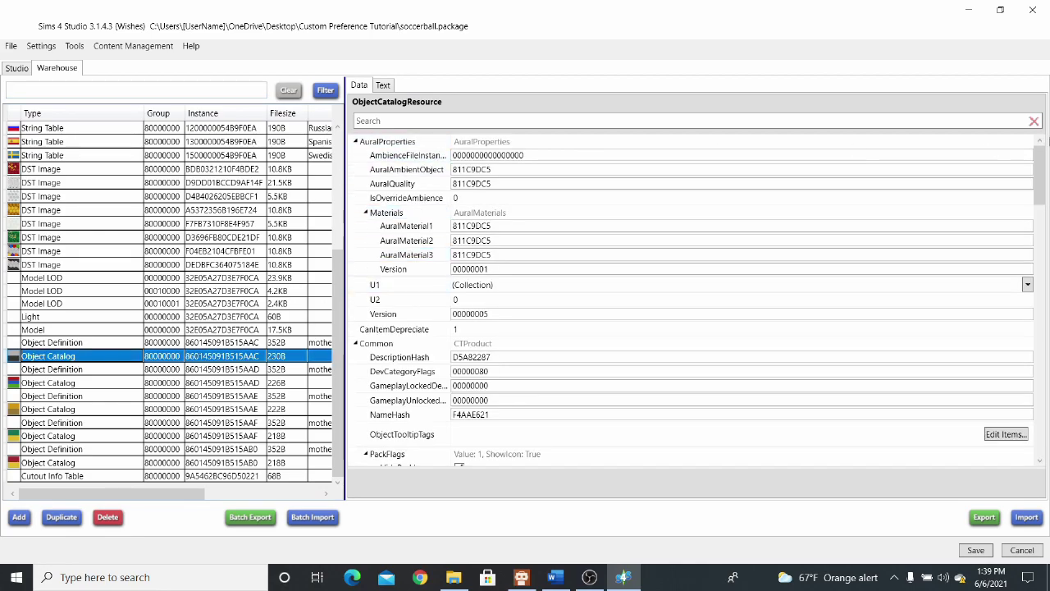
left_click_drag(1040, 179, 1043, 239)
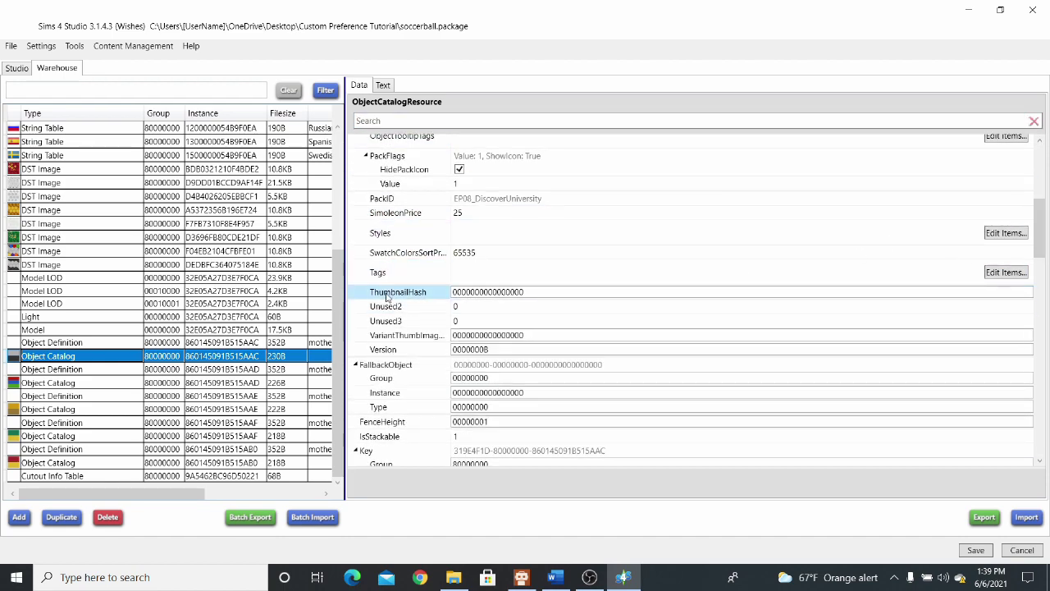
Open the catalog's tag list and inspect Func_SoccerBall with tag value 65540.
left_click(1003, 274)
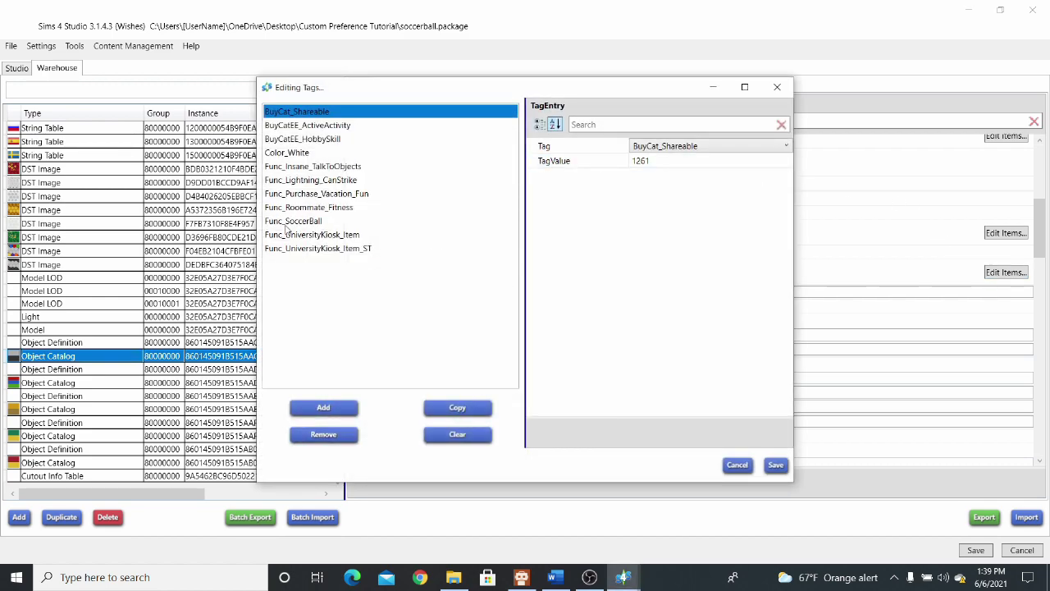
left_click(377, 224)
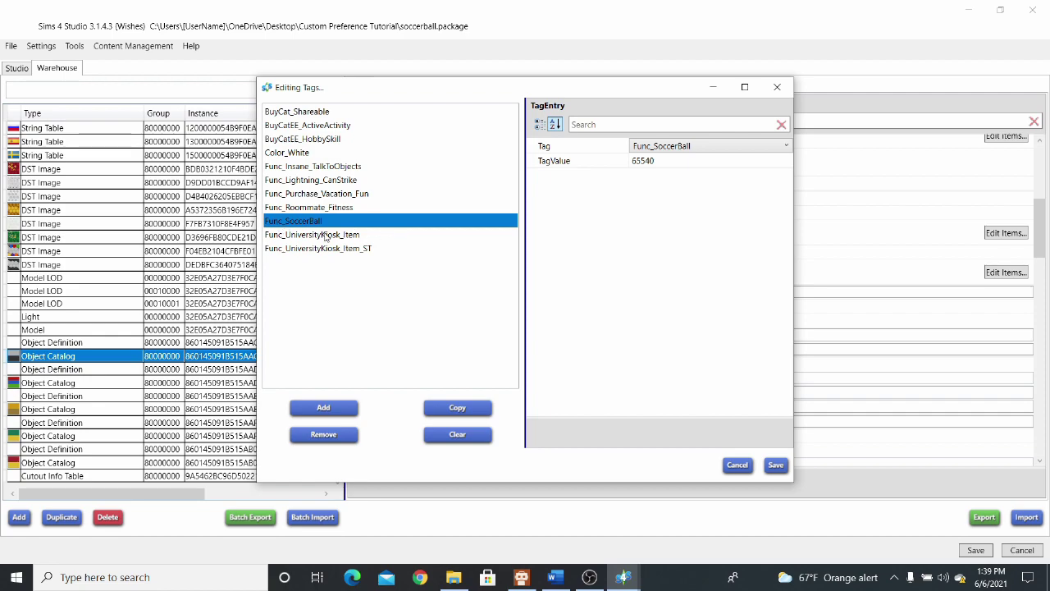
left_click(687, 149)
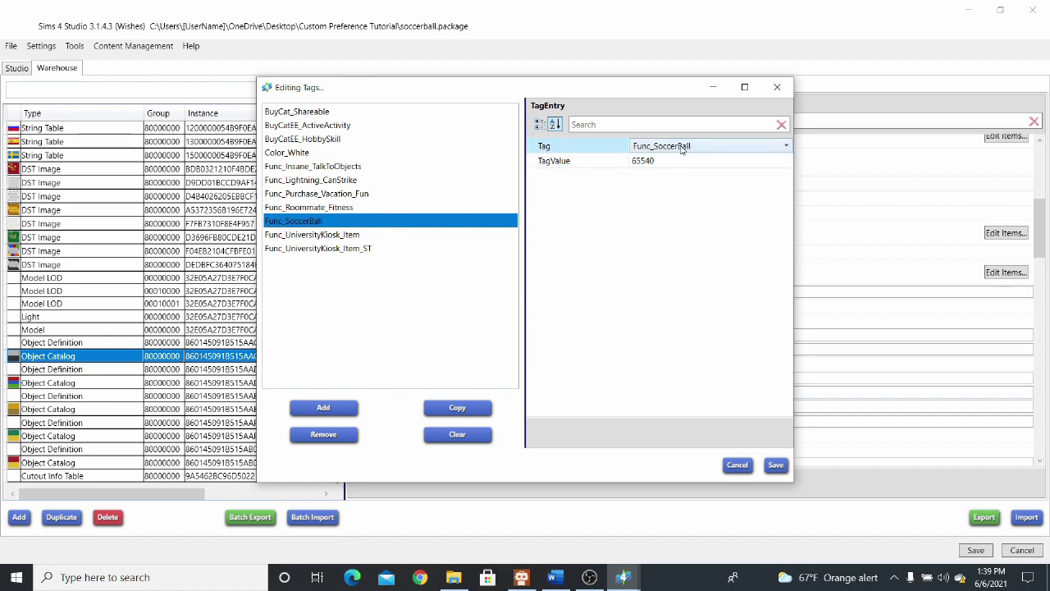
left_click(647, 164)
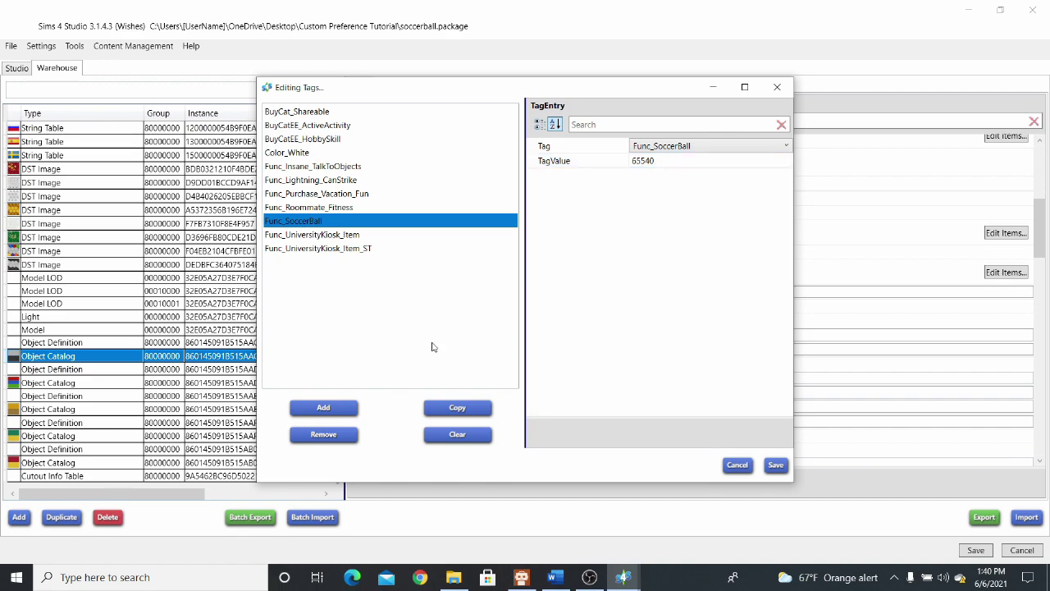
Launch Sticky Notes, start a new note and close the old Homework preferences note.
left_click(123, 577)
type("stick")
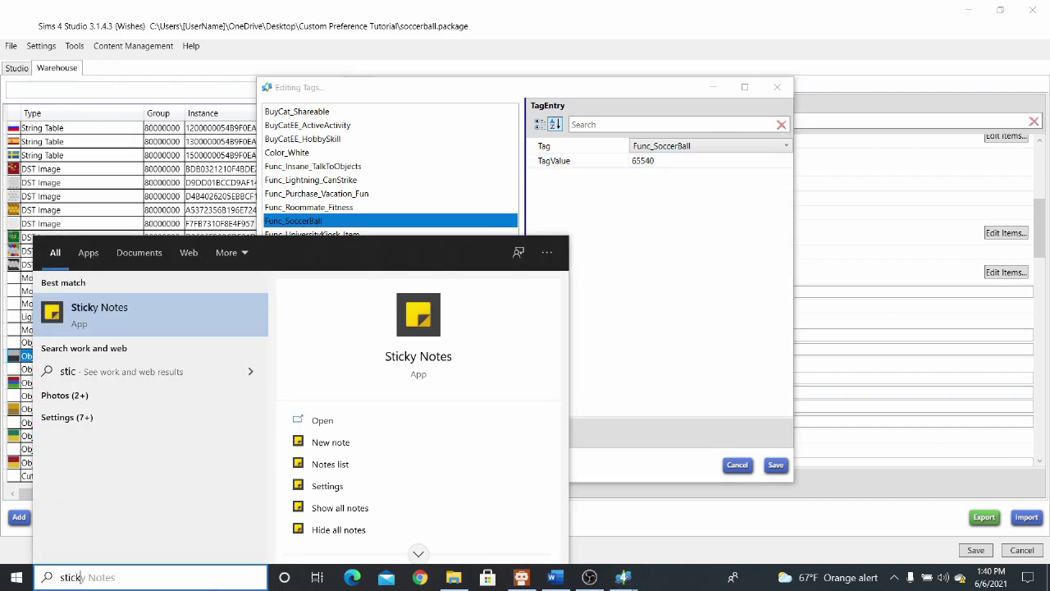
left_click(219, 315)
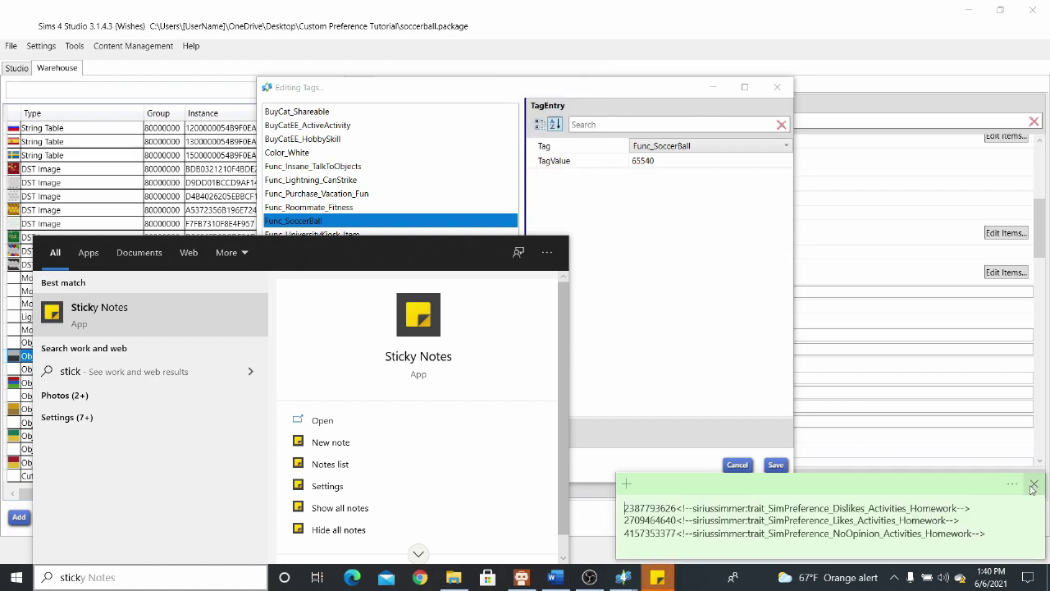
left_click(626, 484)
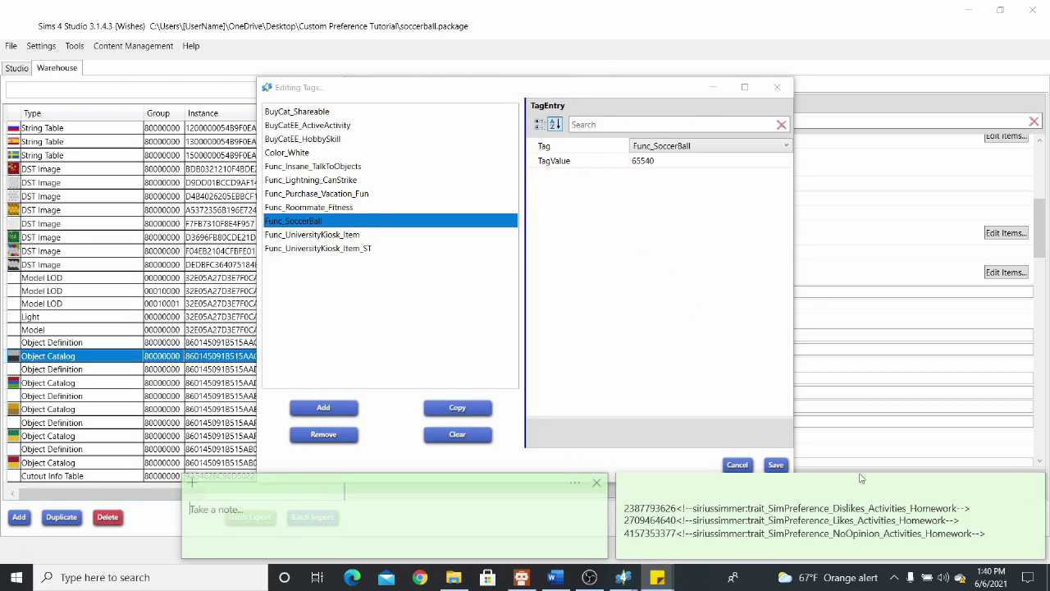
left_click(1037, 484)
Write 'Func_SoccerBall 65540' in the new note, then close it and the Editing Tags dialog.
left_click_drag(505, 491, 508, 489)
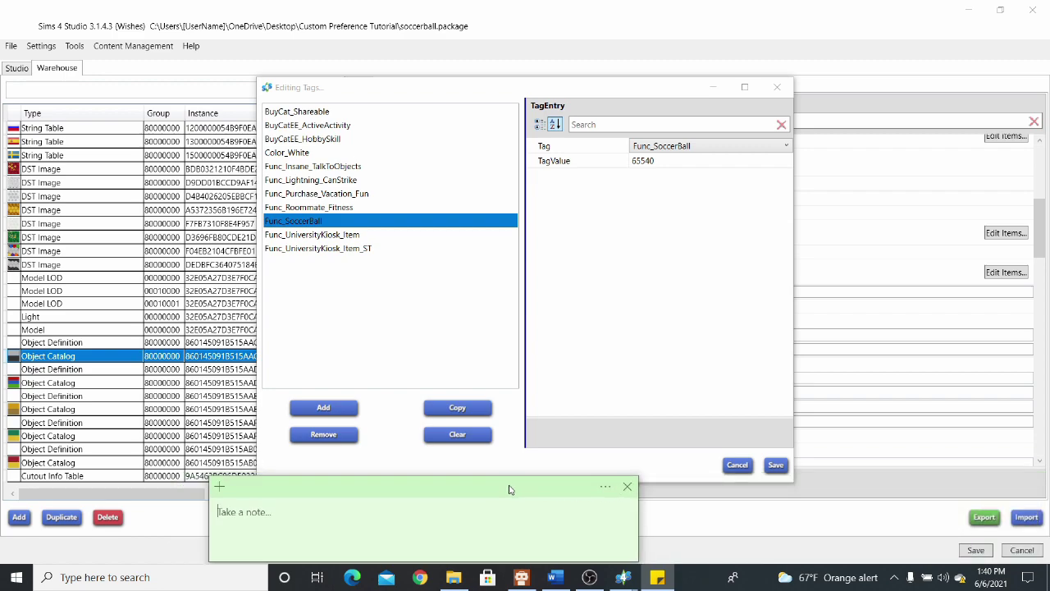
type("Func")
type("_SoccerBall 65540")
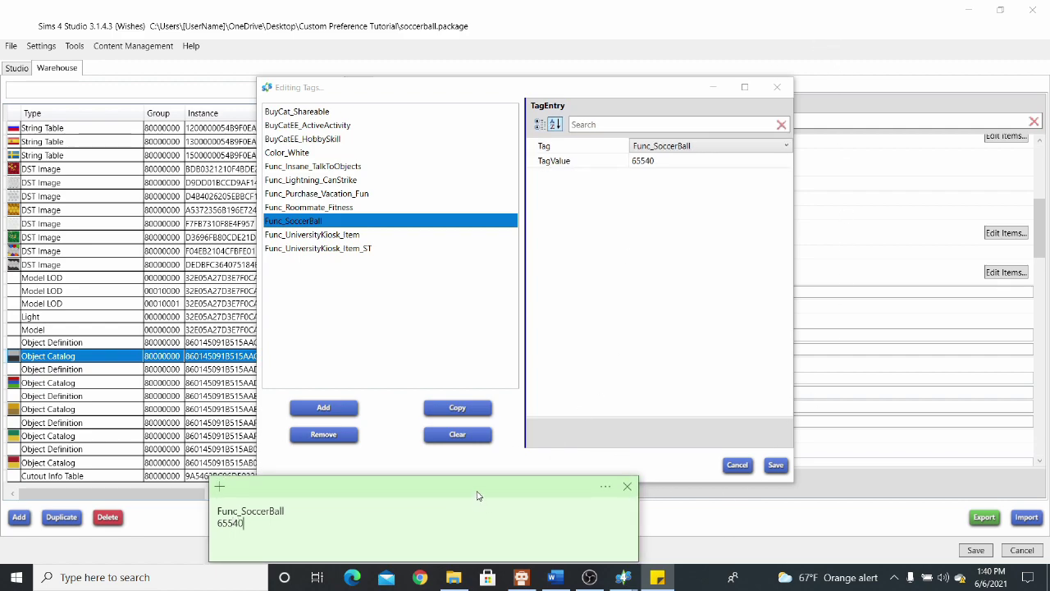
left_click(627, 484)
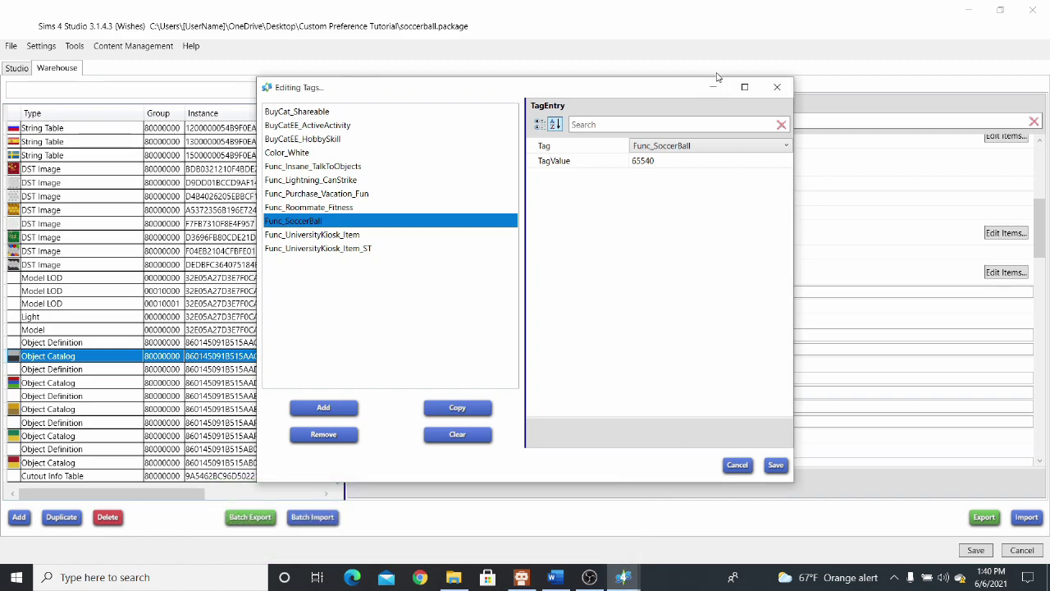
left_click(777, 86)
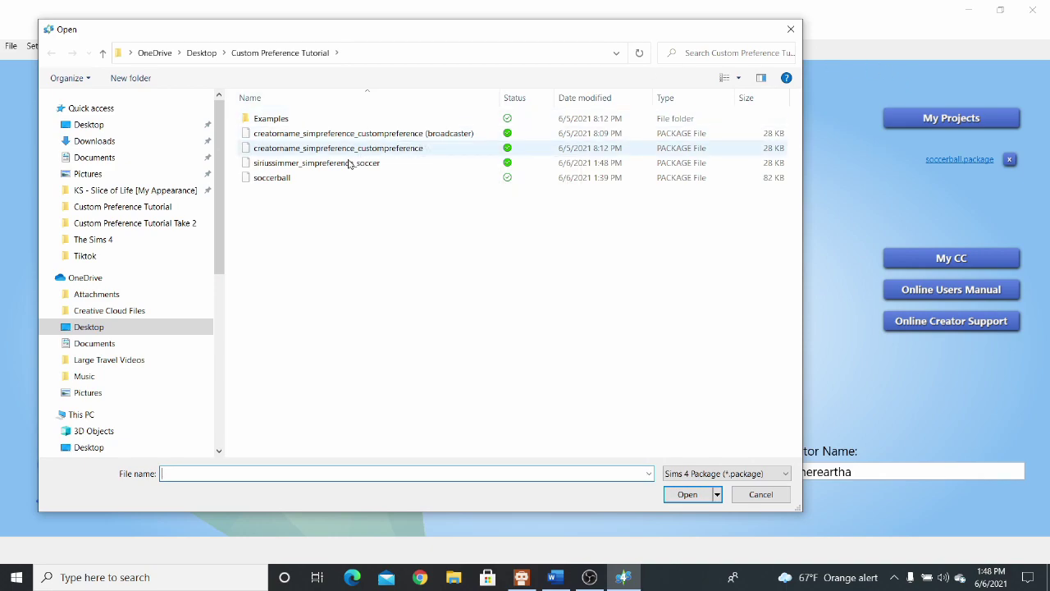
Open siriussimmer_simpreference_soccer.package and widen the resource list to show full names.
left_click(353, 167)
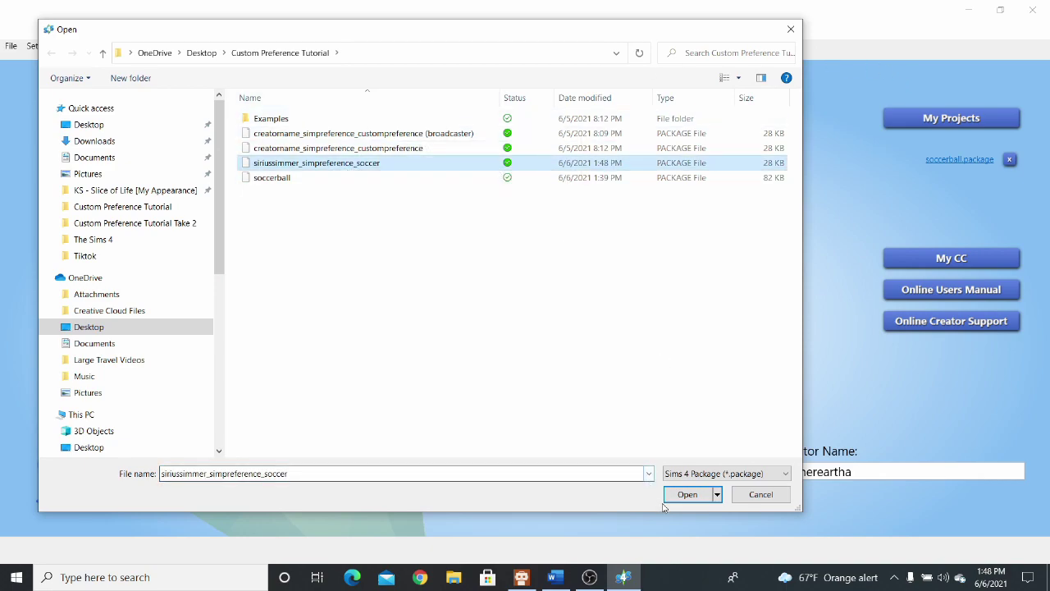
left_click(689, 494)
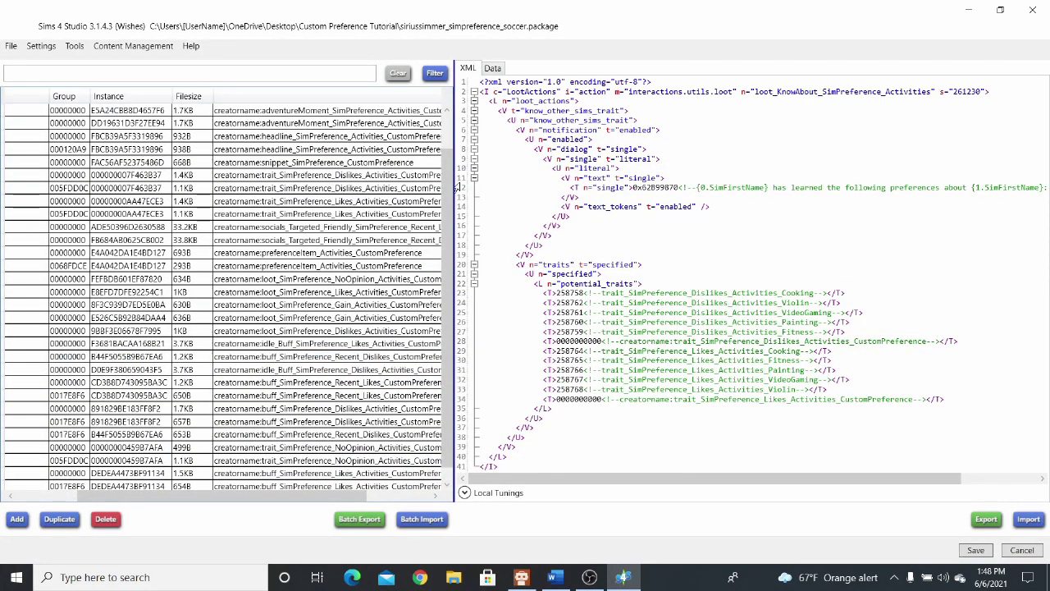
left_click_drag(456, 187, 590, 174)
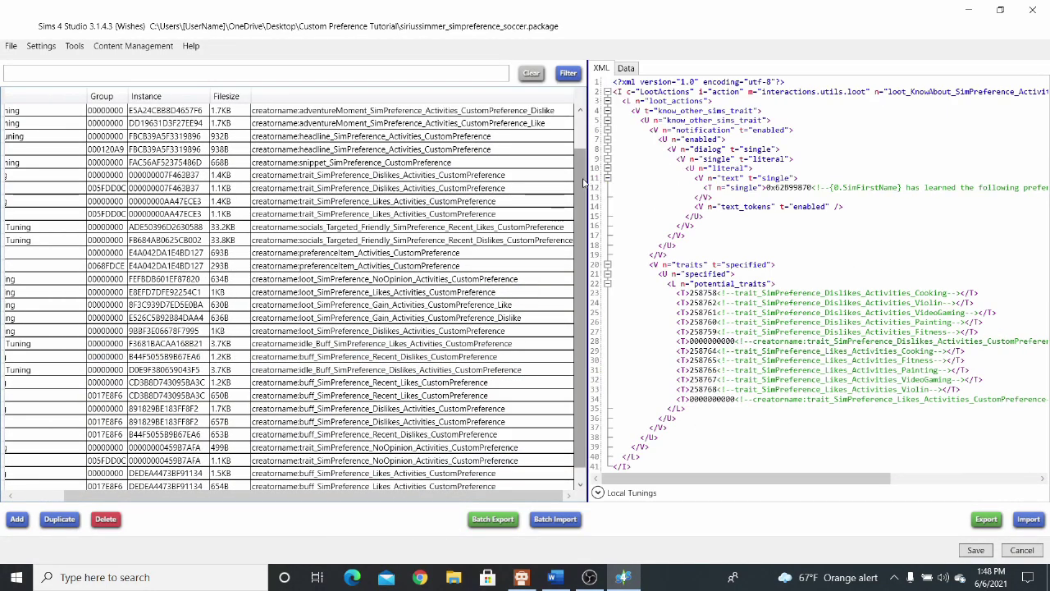
scroll(460, 312, "up", 1)
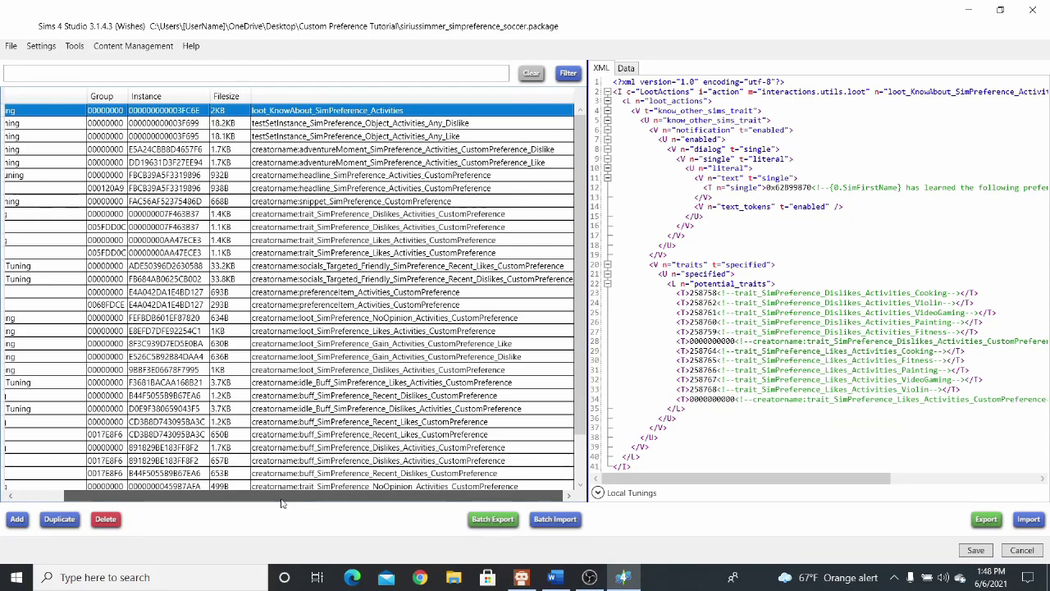
left_click_drag(305, 496, 257, 496)
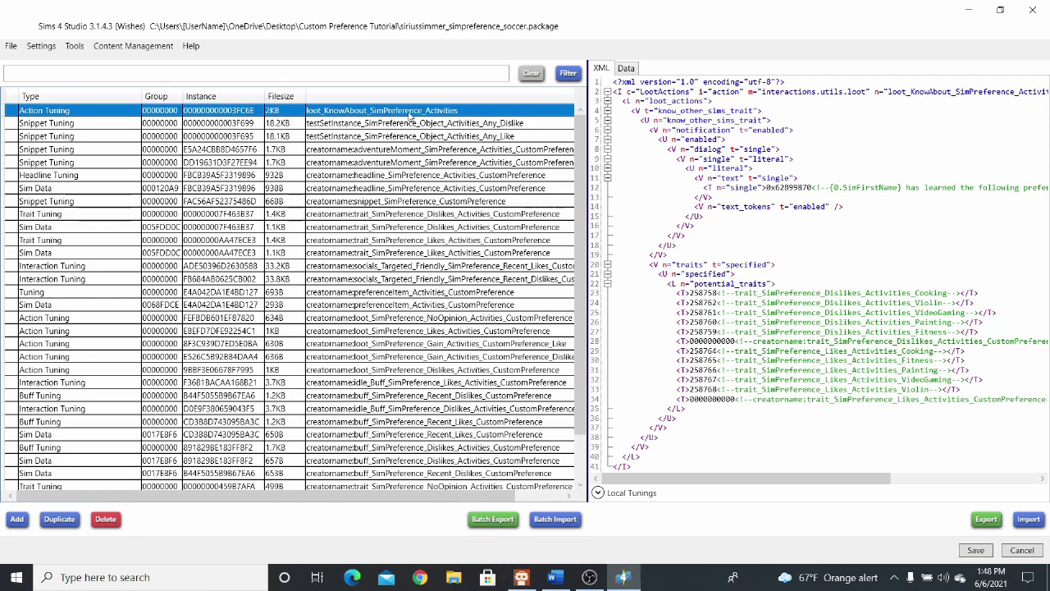
Review the Any_Dislike and Any_Like test set tunings, then sort resources by Name in reverse.
left_click(289, 124)
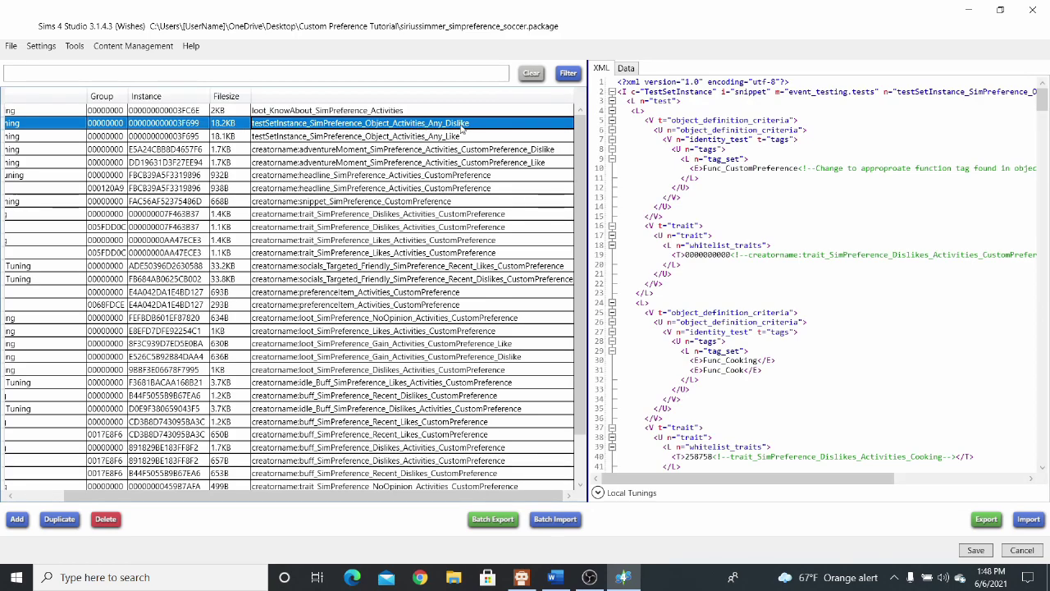
left_click(280, 137)
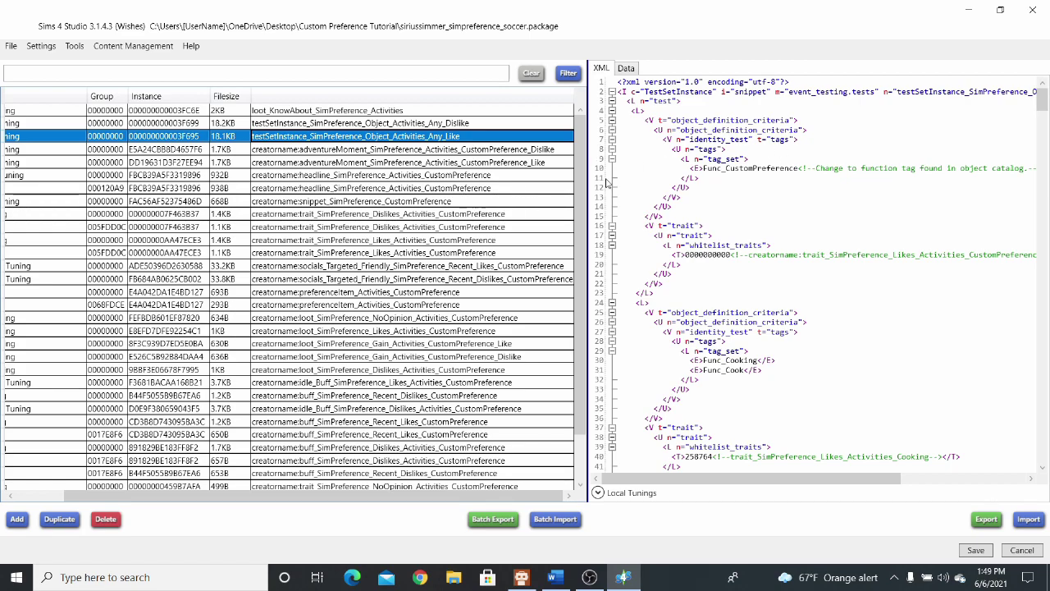
left_click_drag(588, 176, 511, 176)
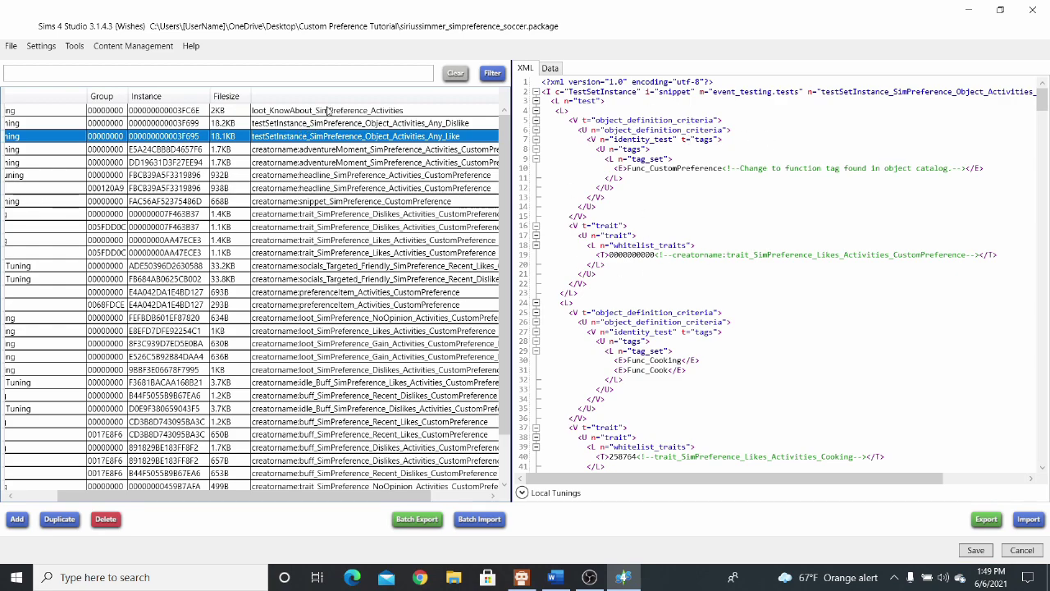
left_click(271, 96)
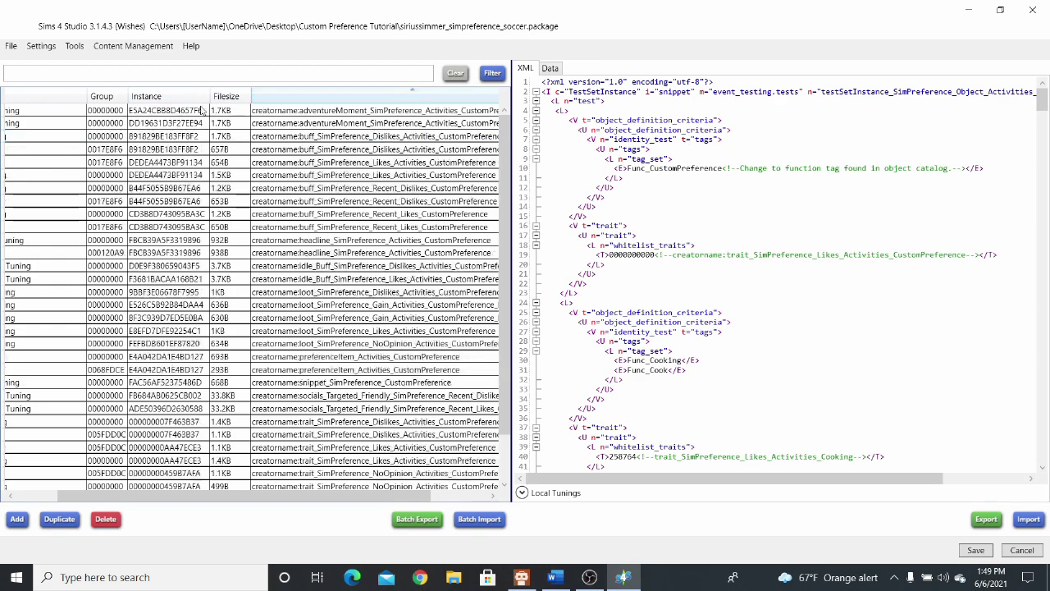
scroll(361, 131, "up", 2)
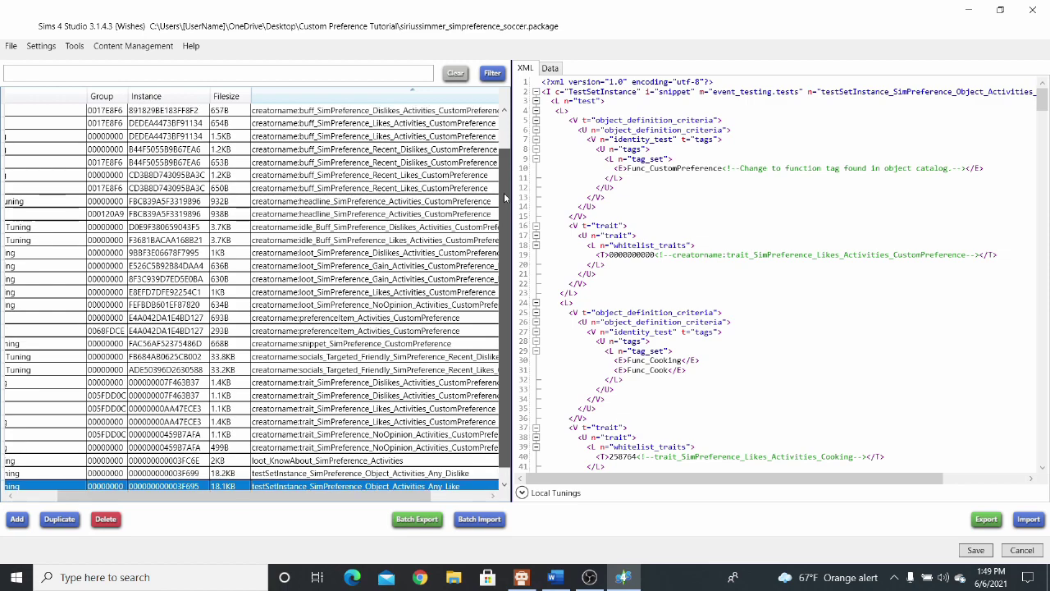
left_click(385, 97)
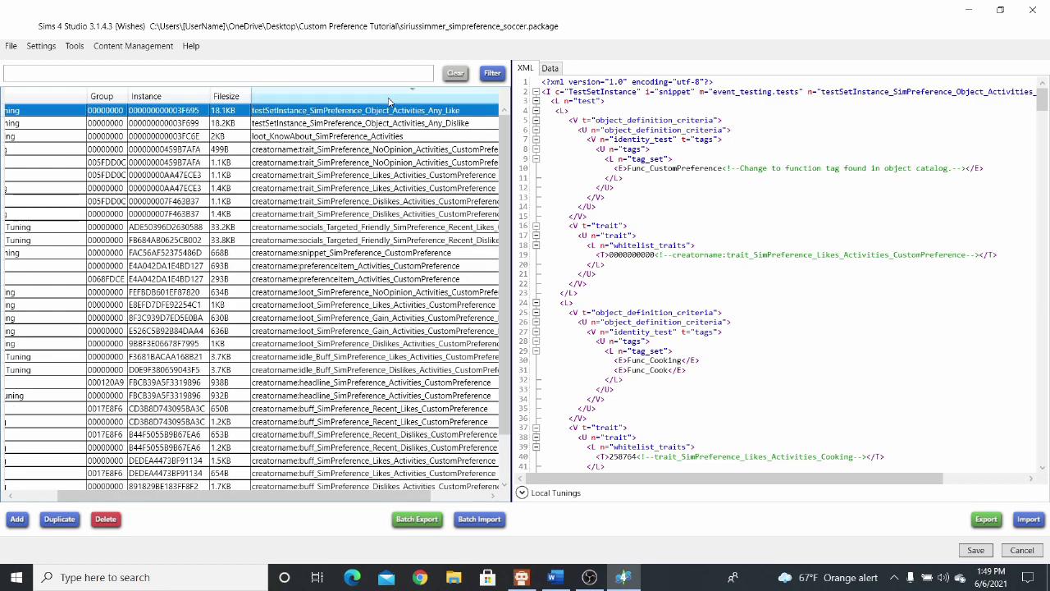
Look over the Any_Dislike and loot_KnowAbout tunings, then display the Recent_Likes buff's SimData.
left_click(177, 123)
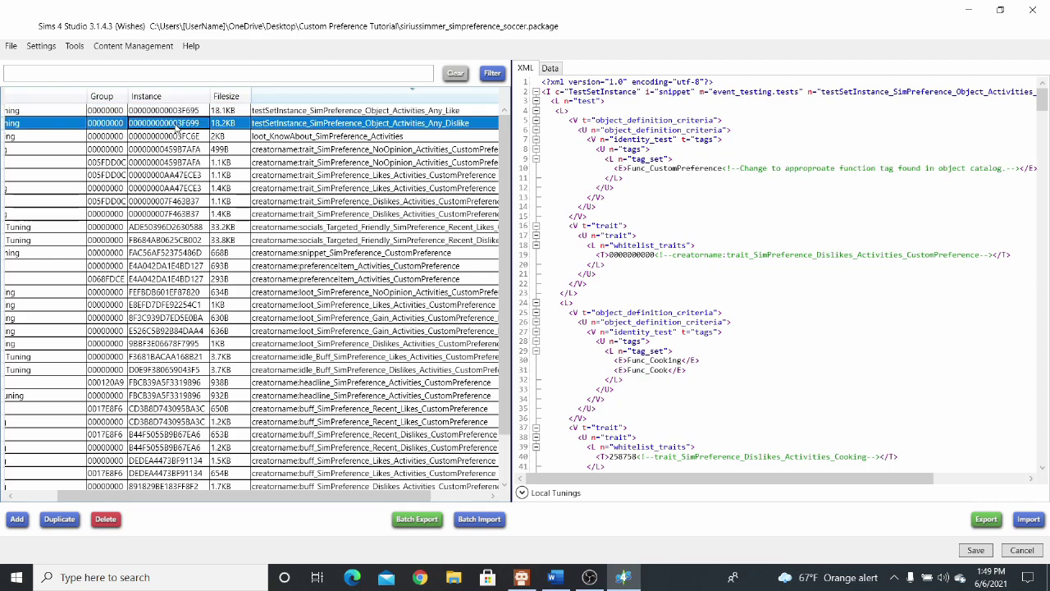
left_click(177, 136)
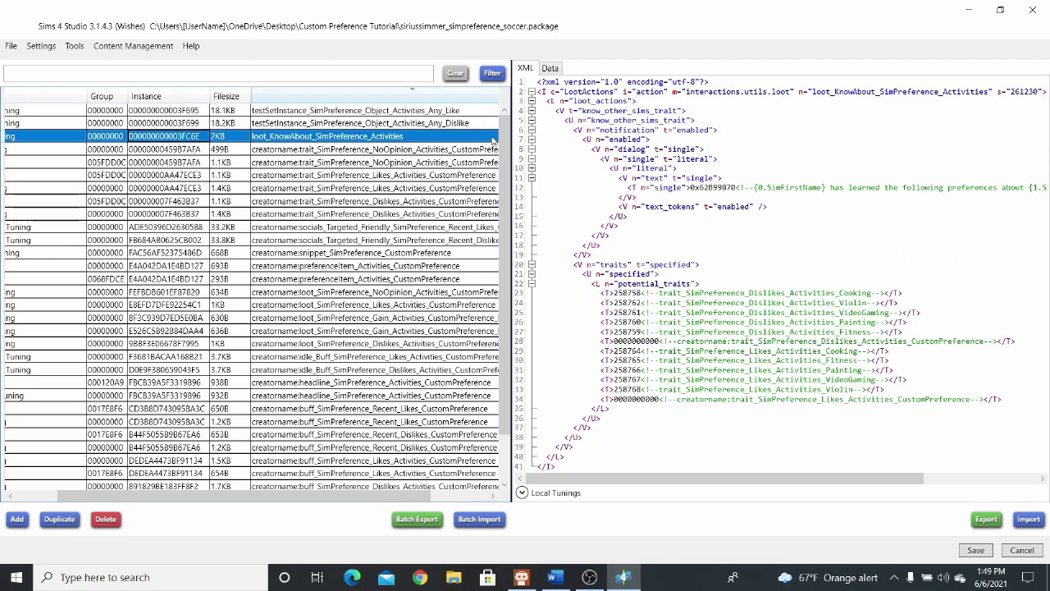
scroll(504, 127, "down", 1)
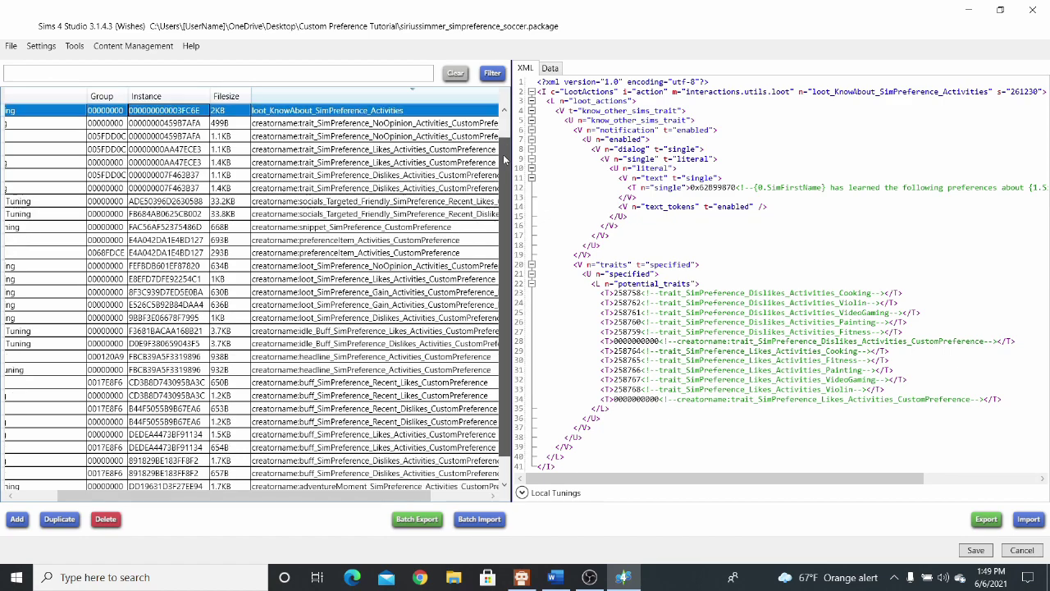
scroll(504, 127, "up", 1)
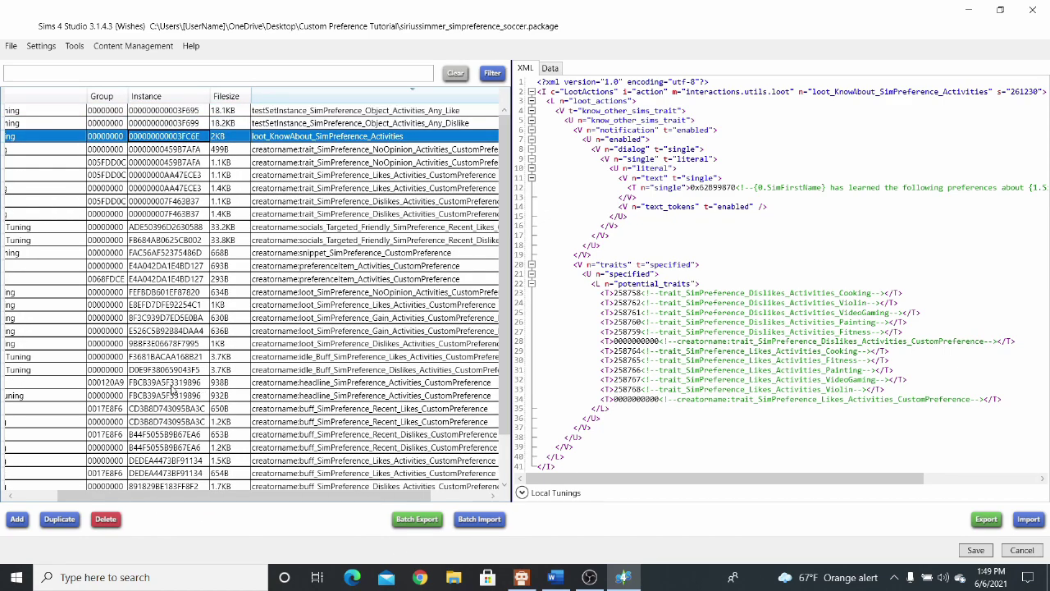
scroll(506, 252, "down", 1)
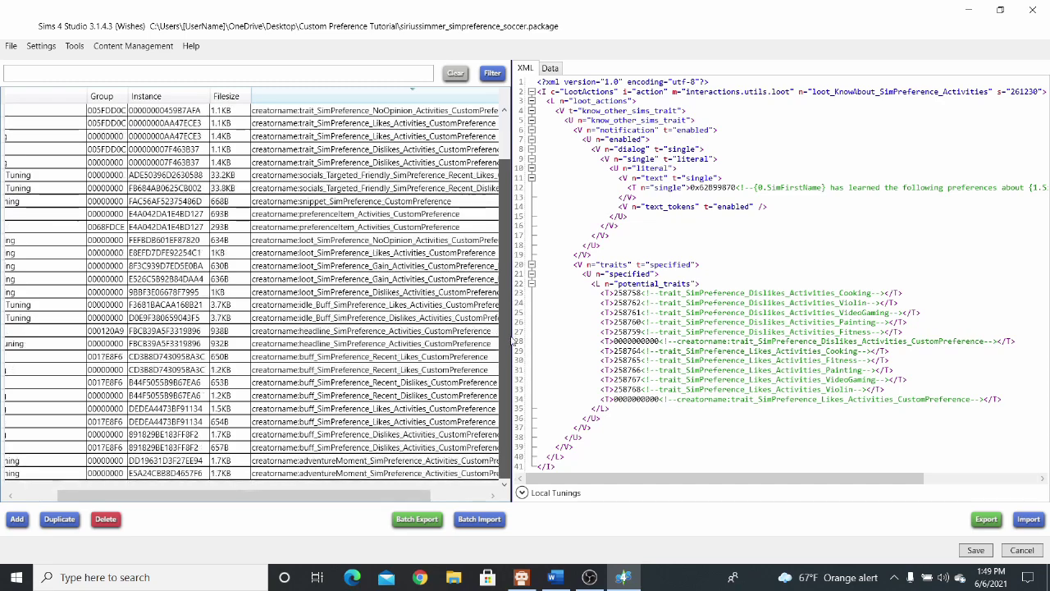
scroll(507, 253, "up", 1)
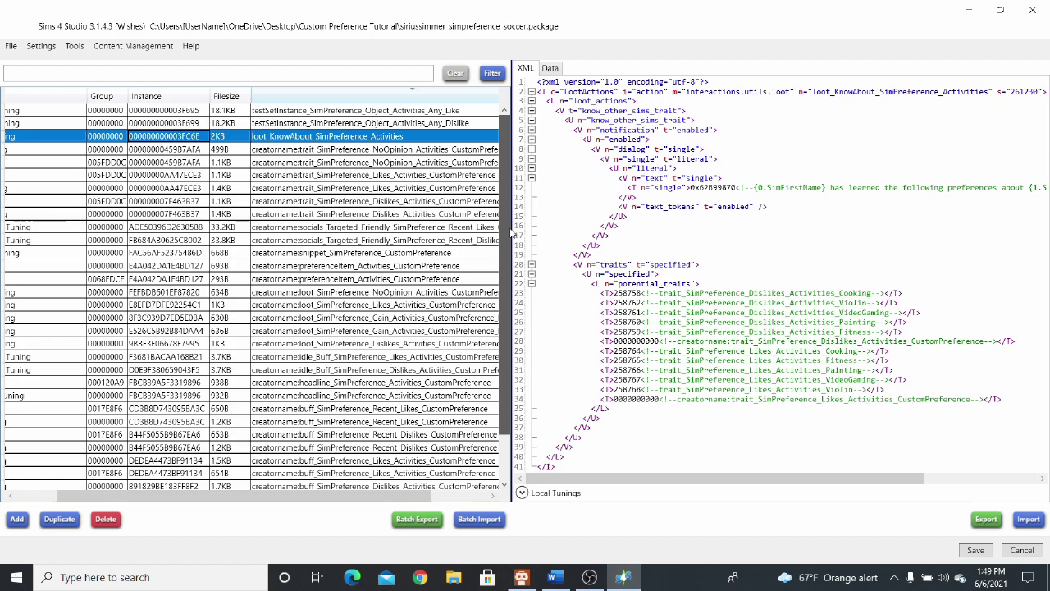
left_click_drag(512, 234, 515, 280)
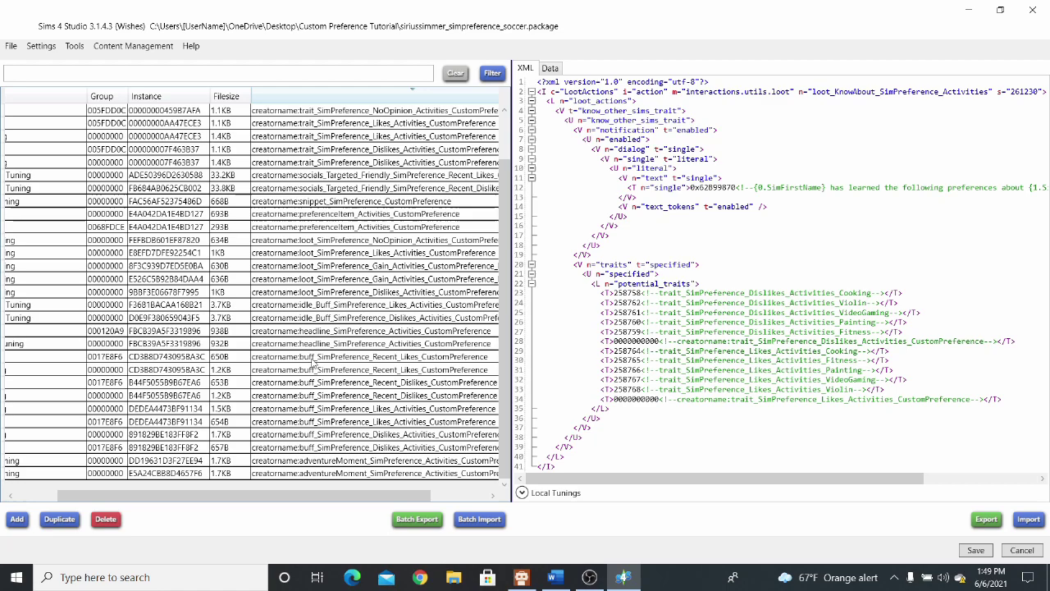
left_click(341, 359)
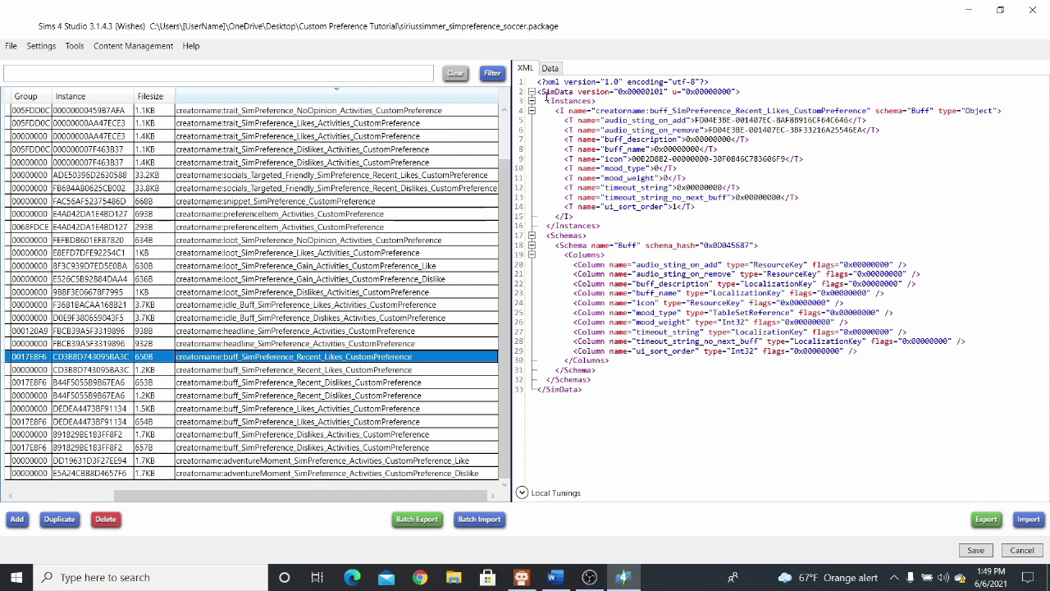
left_click(550, 69)
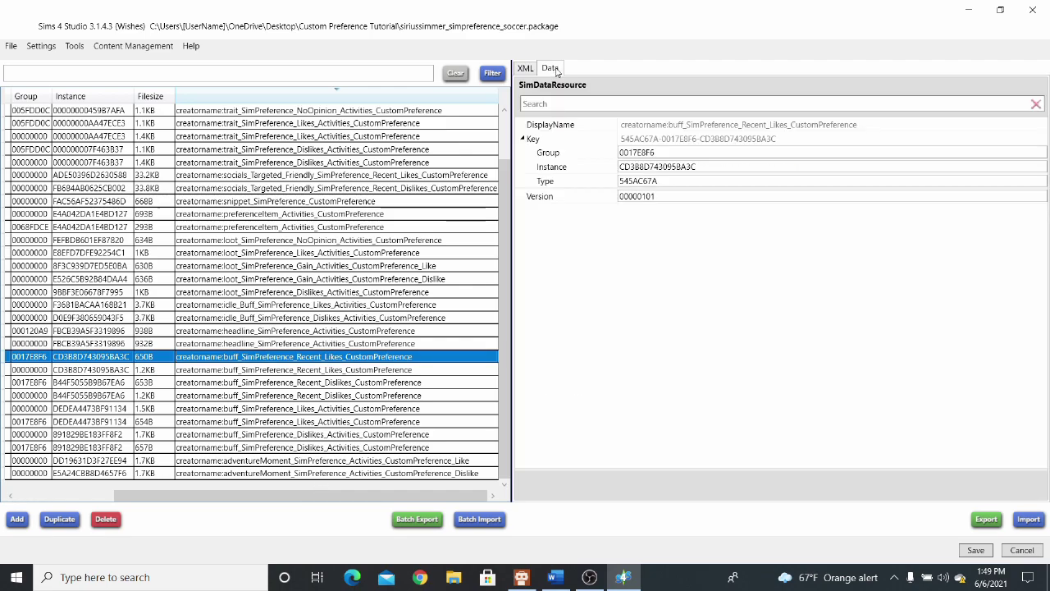
left_click(526, 69)
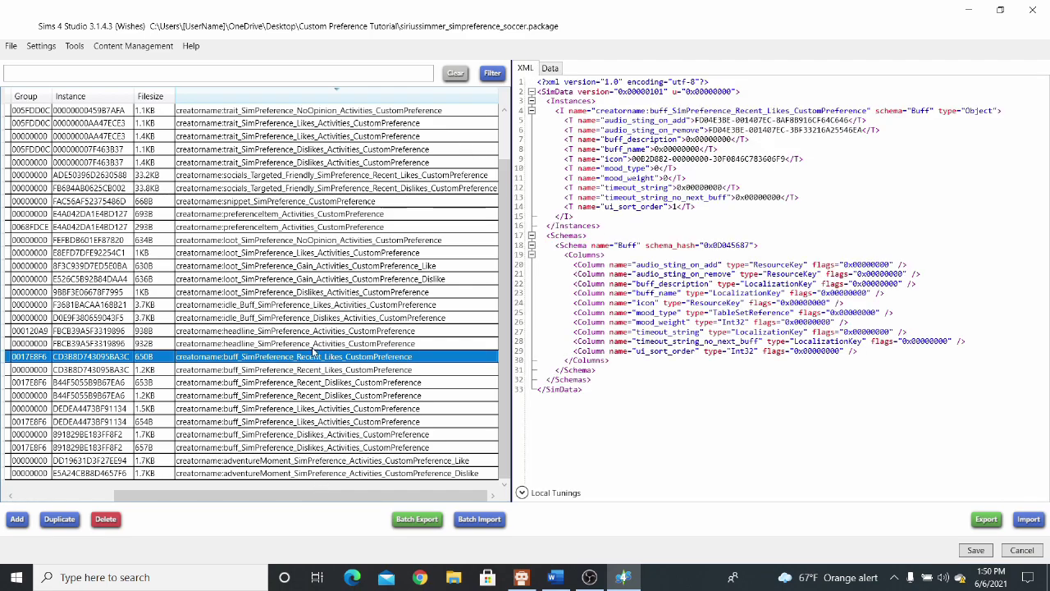
left_click(296, 371)
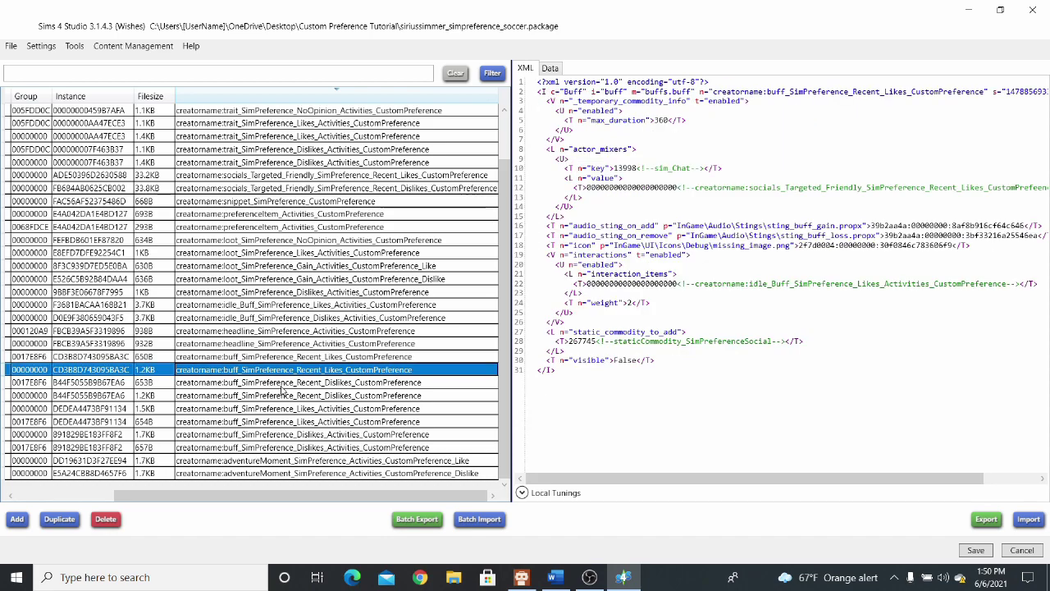
left_click(549, 69)
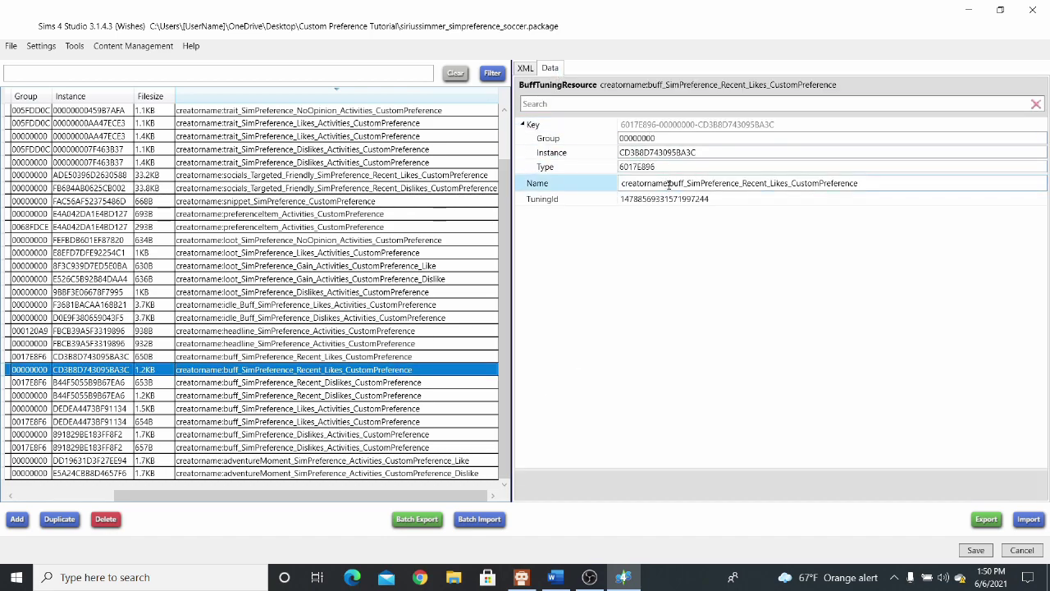
left_click(669, 184)
key("BackSpace")
key("BackSpace")
key("BackSpace")
key("BackSpace")
key("BackSpace")
key("BackSpace")
key("BackSpace")
key("BackSpace")
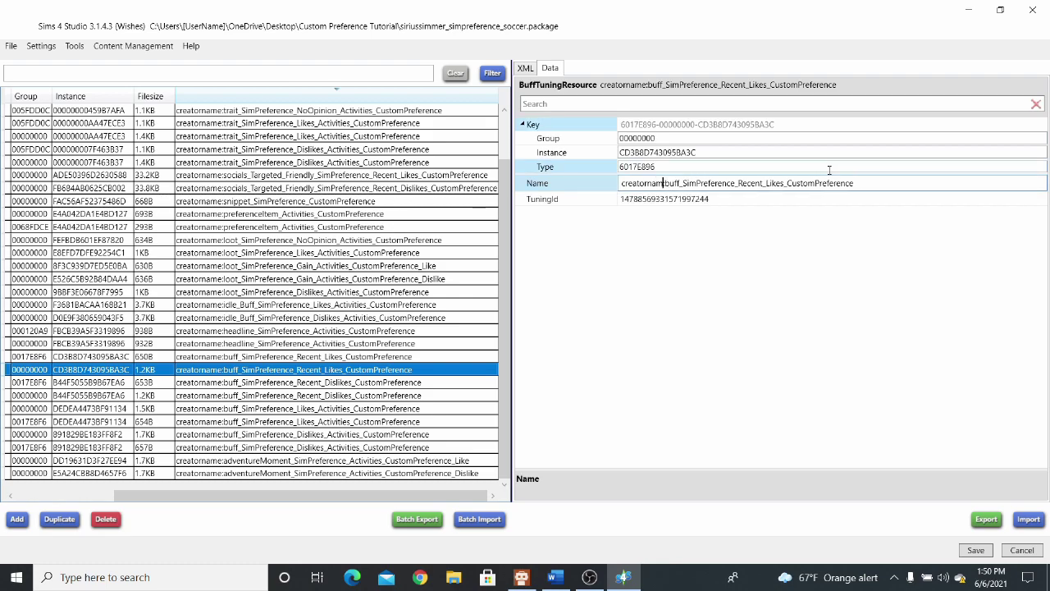
key("BackSpace")
key("BackSpace")
key("BackSpace")
key("BackSpace")
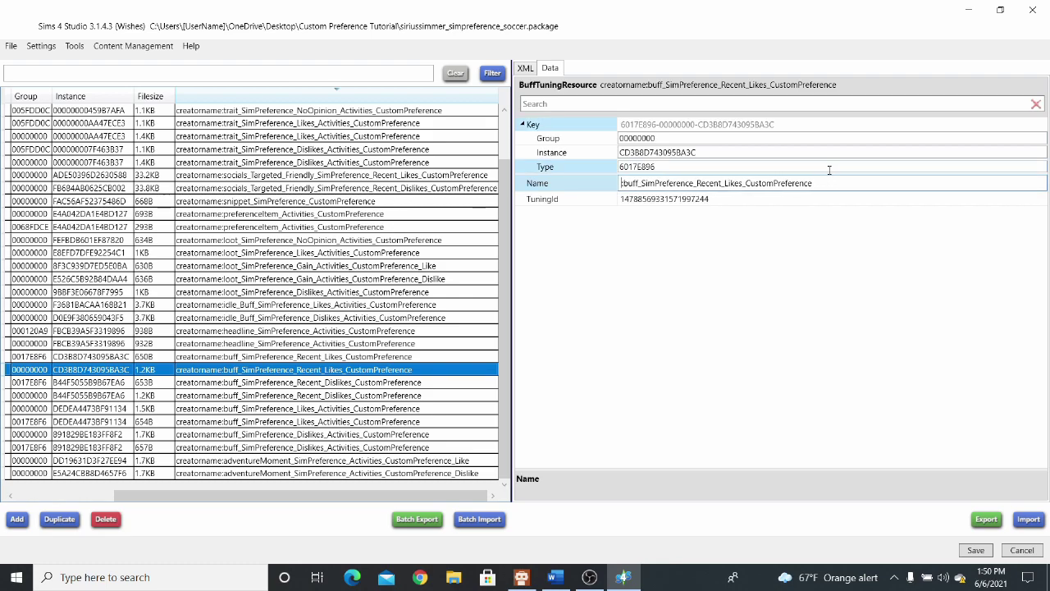
type("siriussimmer:")
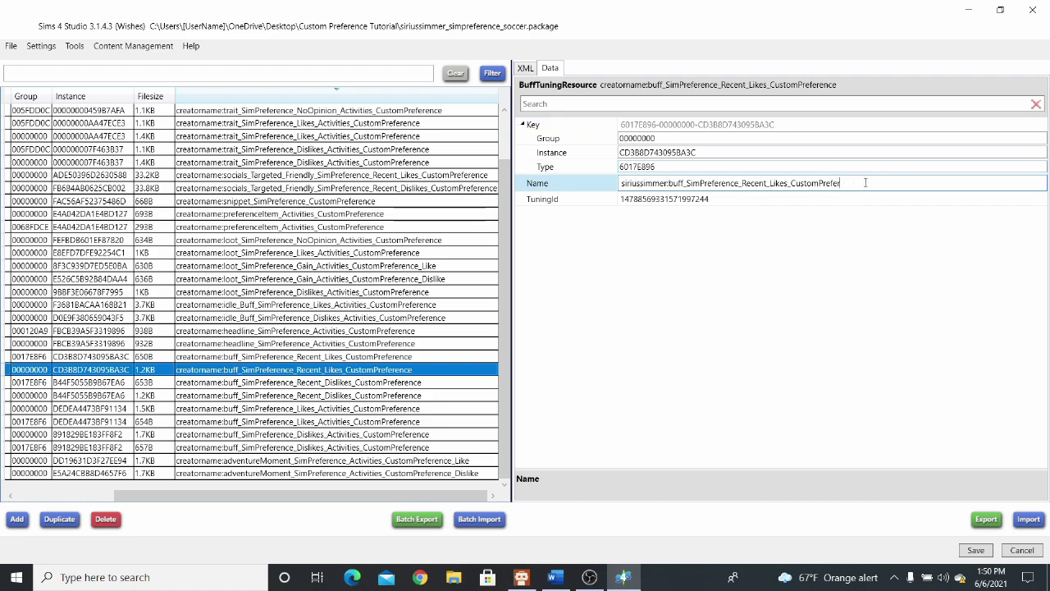
key("BackSpace")
key("BackSpace")
key("BackSpace")
key("BackSpace")
key("BackSpace")
type("Soccer")
key("Return")
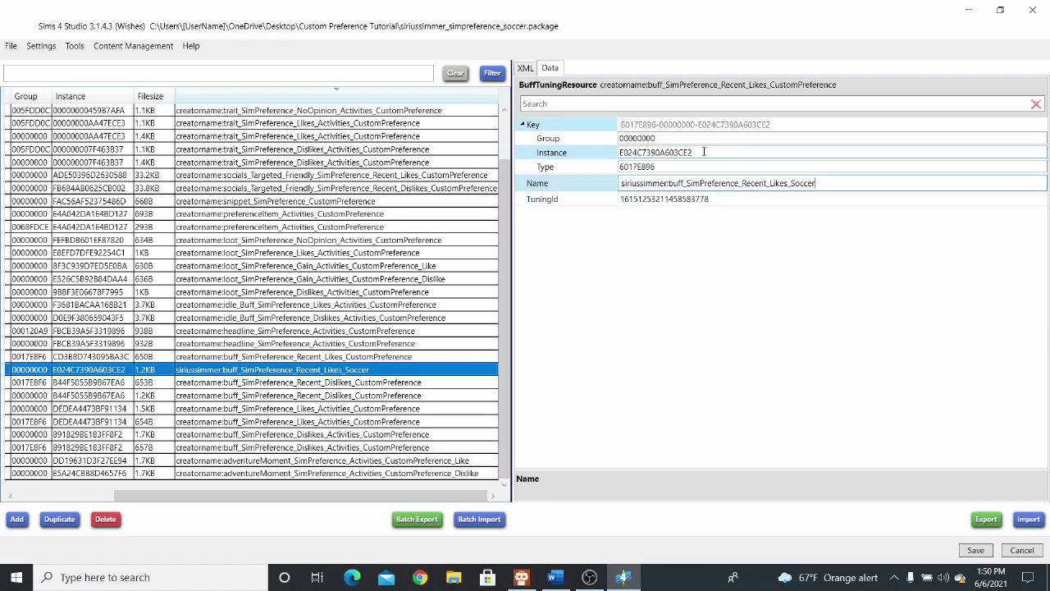
key("Tab")
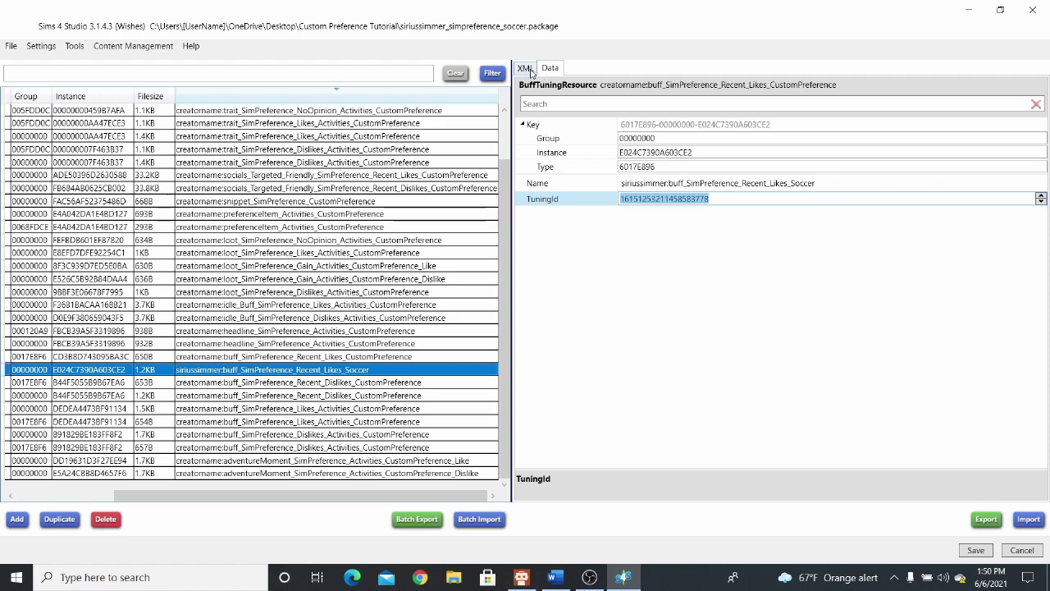
Check the renamed buff's XML, then return to its properties and its new instance E024C7390A603CE2.
left_click(525, 68)
left_click_drag(779, 480, 932, 484)
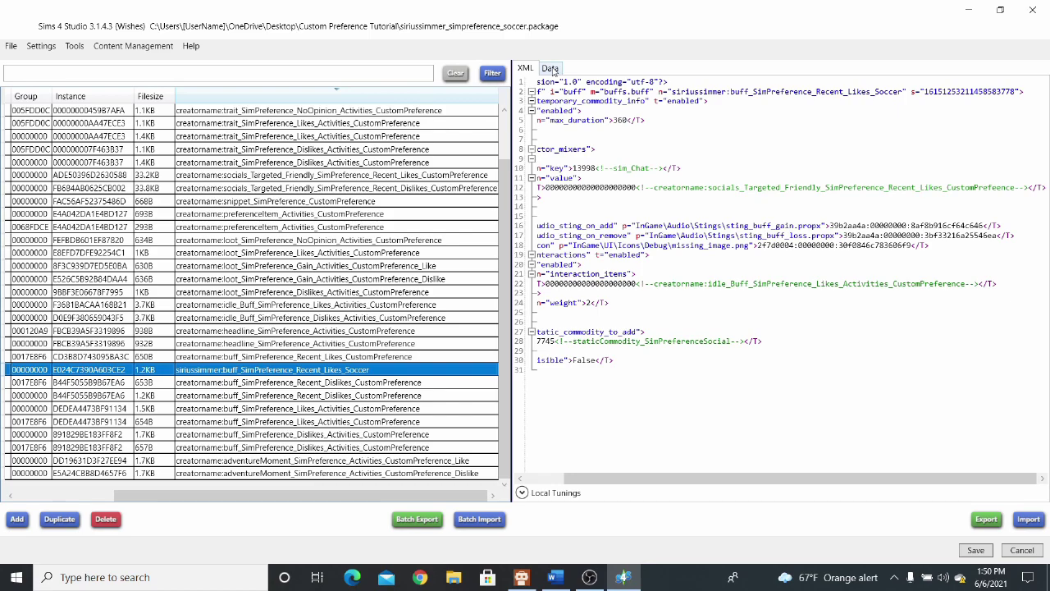
left_click(551, 68)
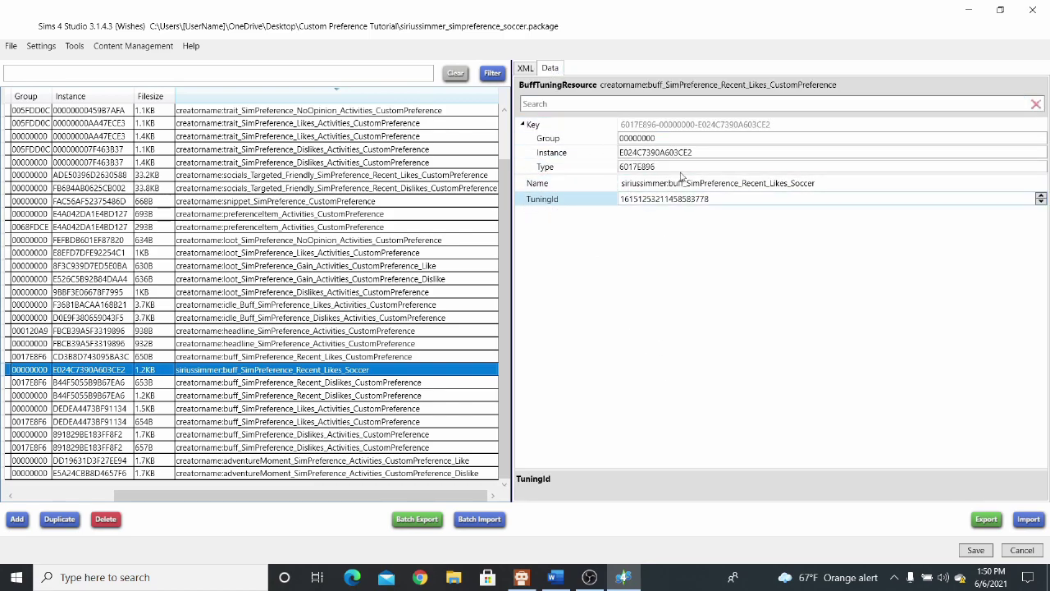
left_click(695, 152)
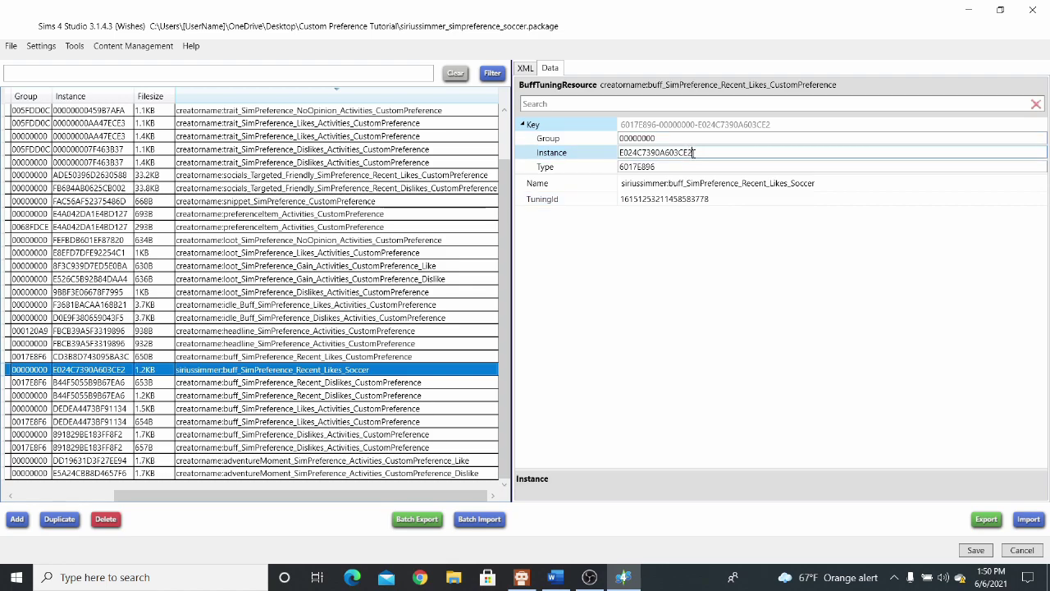
Copy the buff's instance E024C7390A603CE2 and paste it into the Recent_Likes SimData's Instance field.
left_click_drag(696, 153, 610, 158)
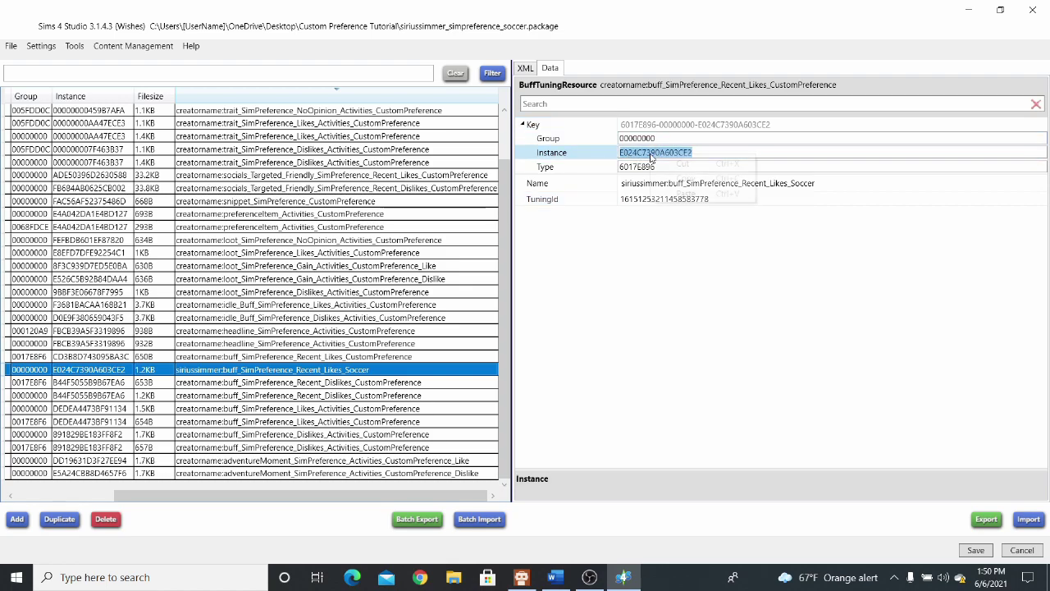
right_click(651, 155)
left_click(686, 178)
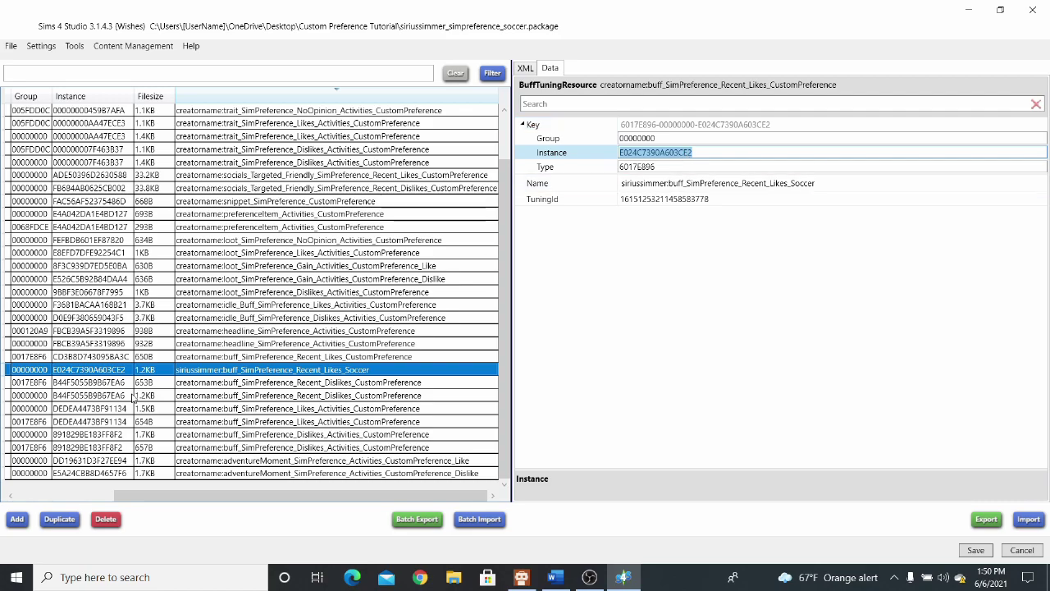
mouse_move(280, 495)
left_mouse_down()
mouse_move(176, 496)
mouse_move(280, 496)
left_mouse_up()
left_click(290, 358)
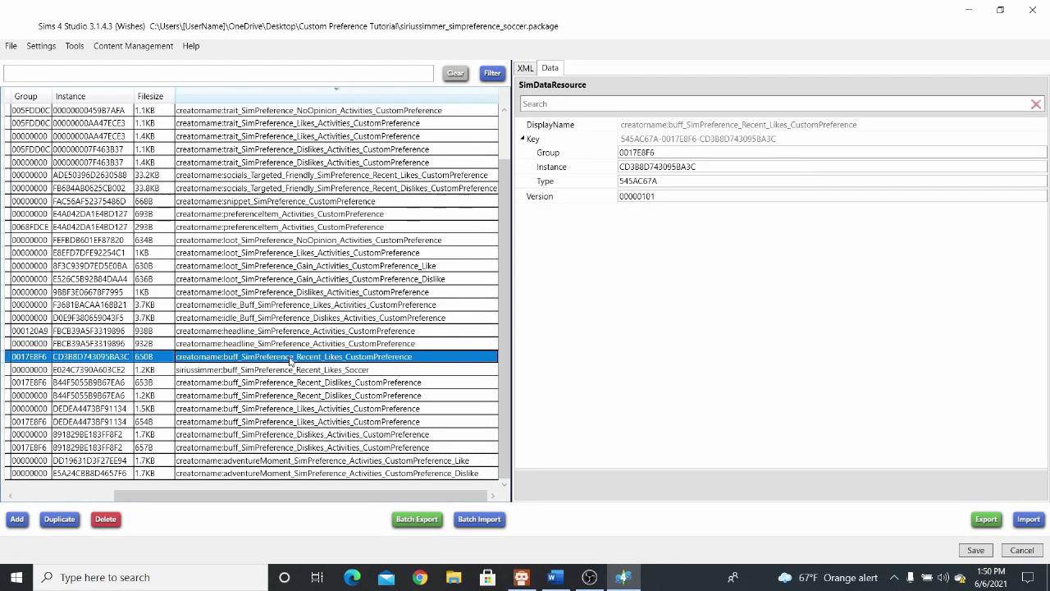
left_click(680, 171)
left_click(281, 371)
left_click(743, 124)
left_click(703, 167)
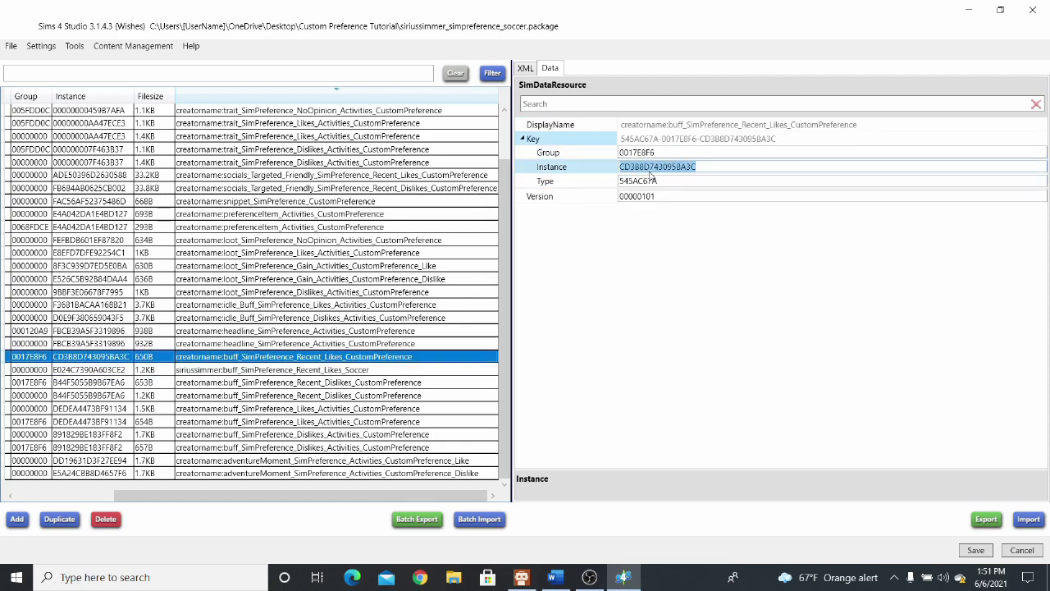
right_click(652, 173)
left_click(692, 208)
left_click(665, 197)
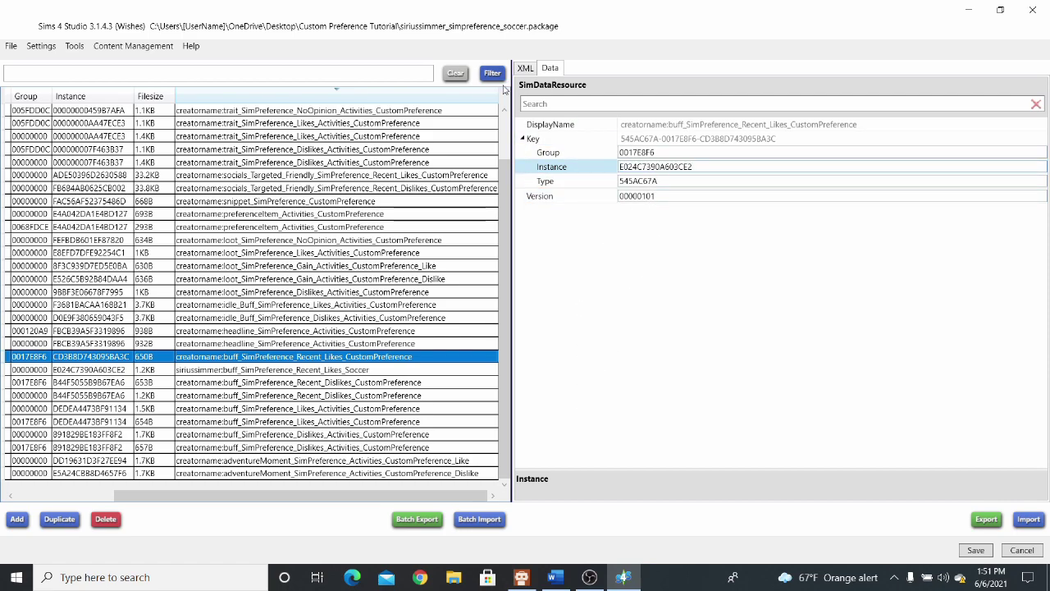
Copy the buff tuning's new name siriussimmer:buff_SimPreference_Recent_Likes_Soccer.
left_click(295, 371)
left_click(824, 184)
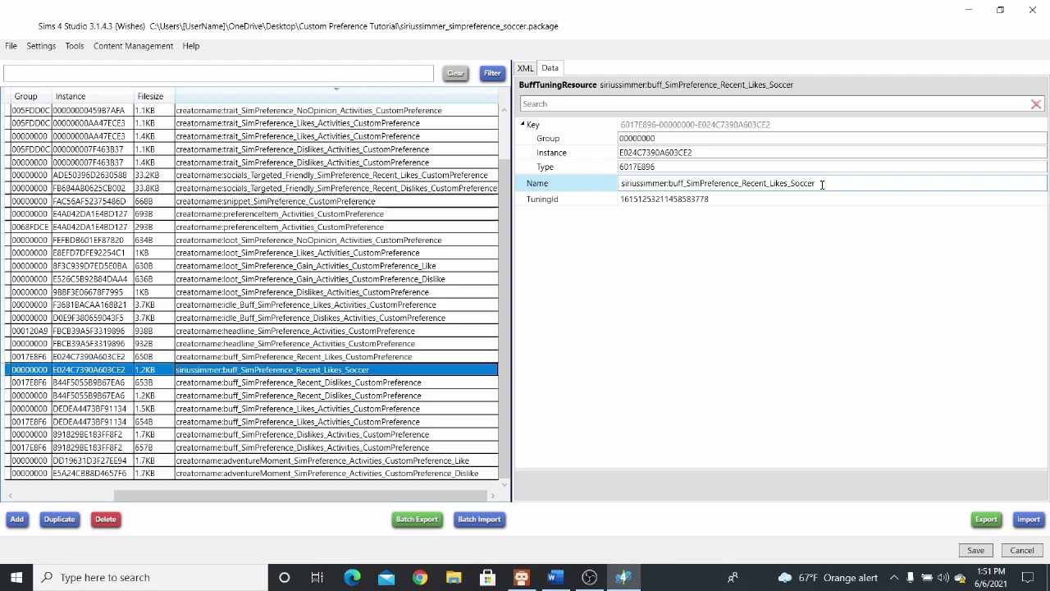
left_click_drag(823, 183, 653, 199)
right_click(663, 192)
left_click(681, 210)
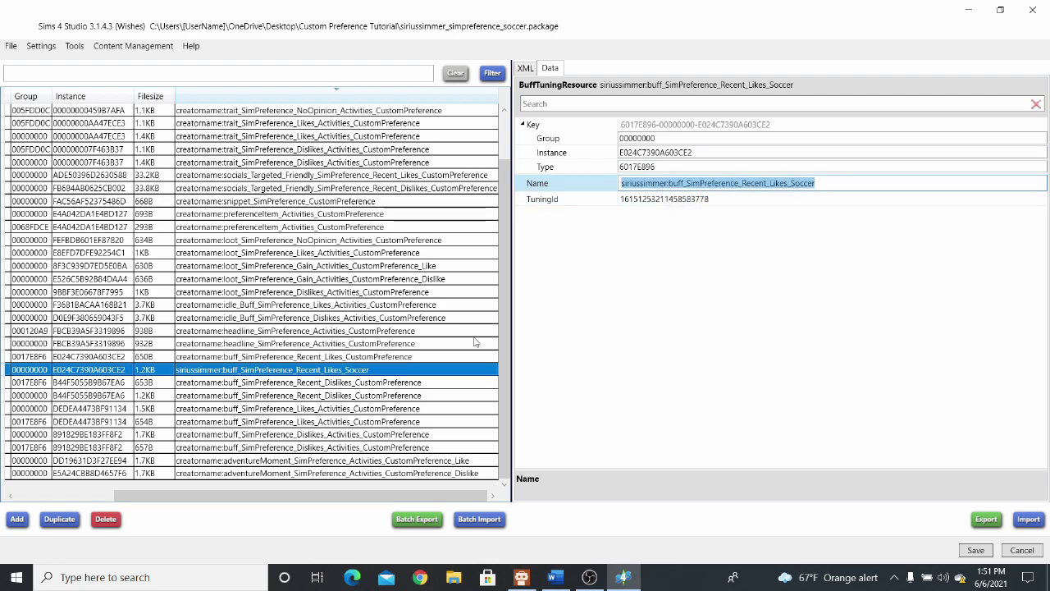
Replace the SimData XML's creatorname instance name with siriussimmer:buff_SimPreference_Recent_Likes_Soccer.
left_click(384, 359)
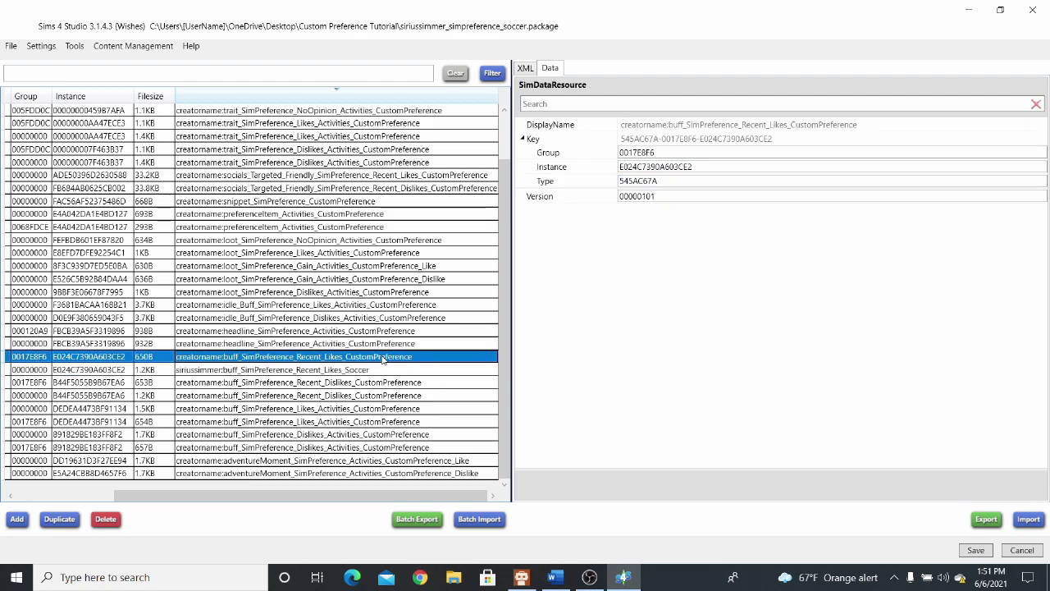
left_click(526, 70)
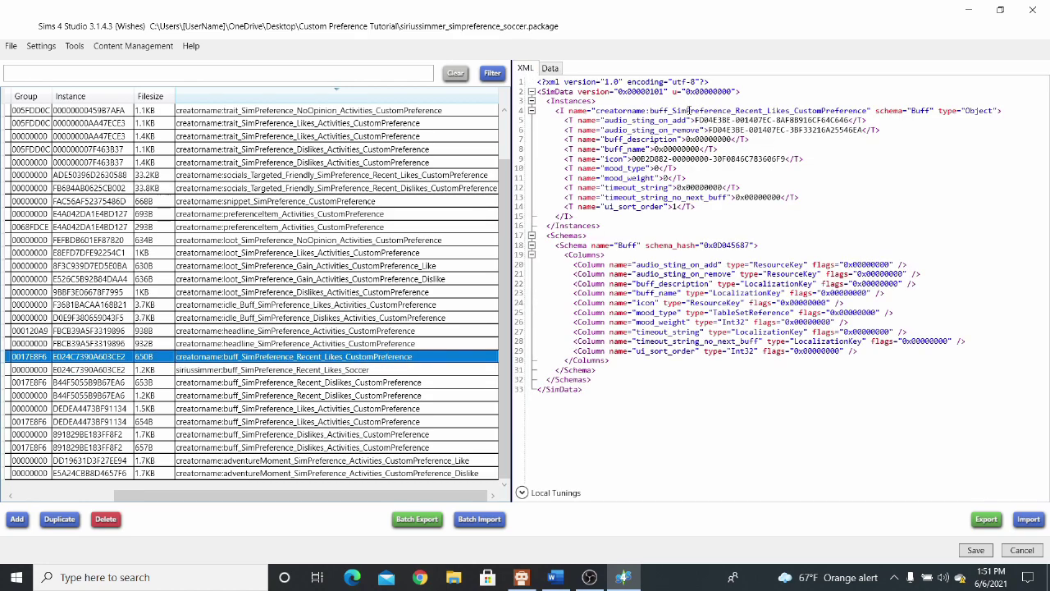
left_click_drag(868, 110, 601, 110)
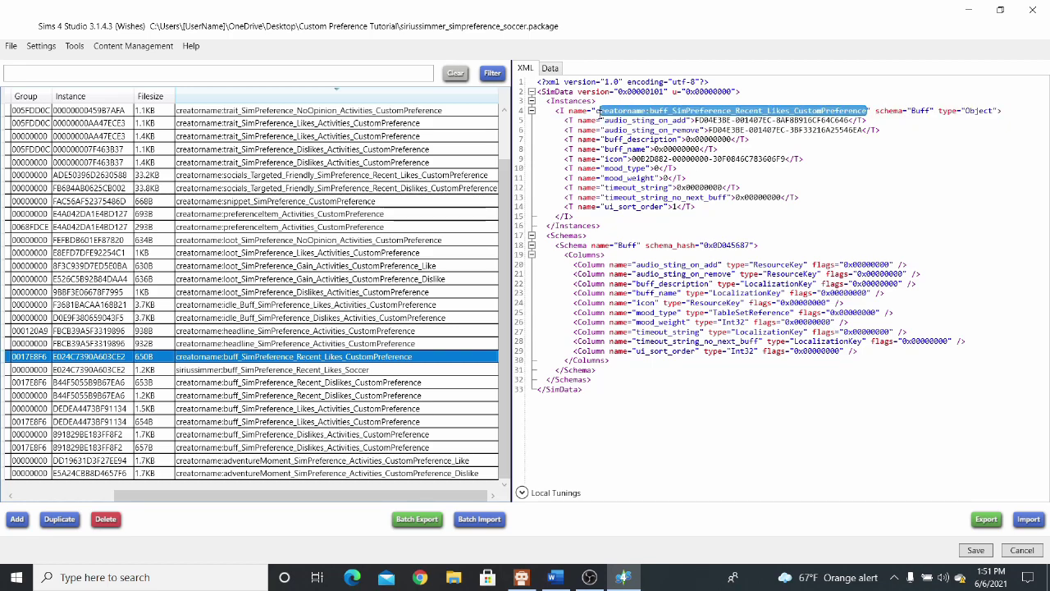
right_click(607, 109)
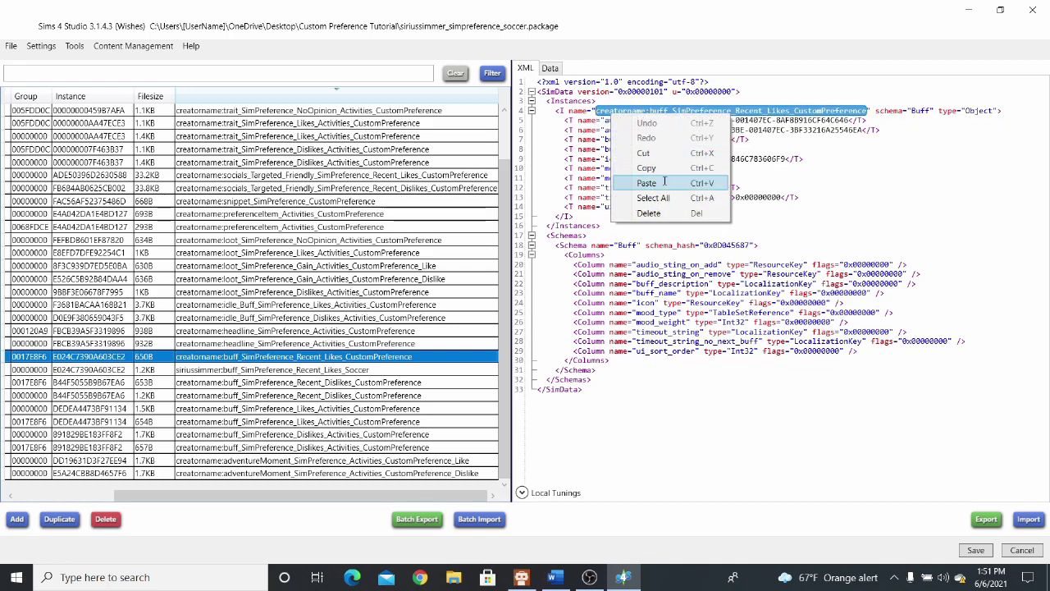
left_click(667, 182)
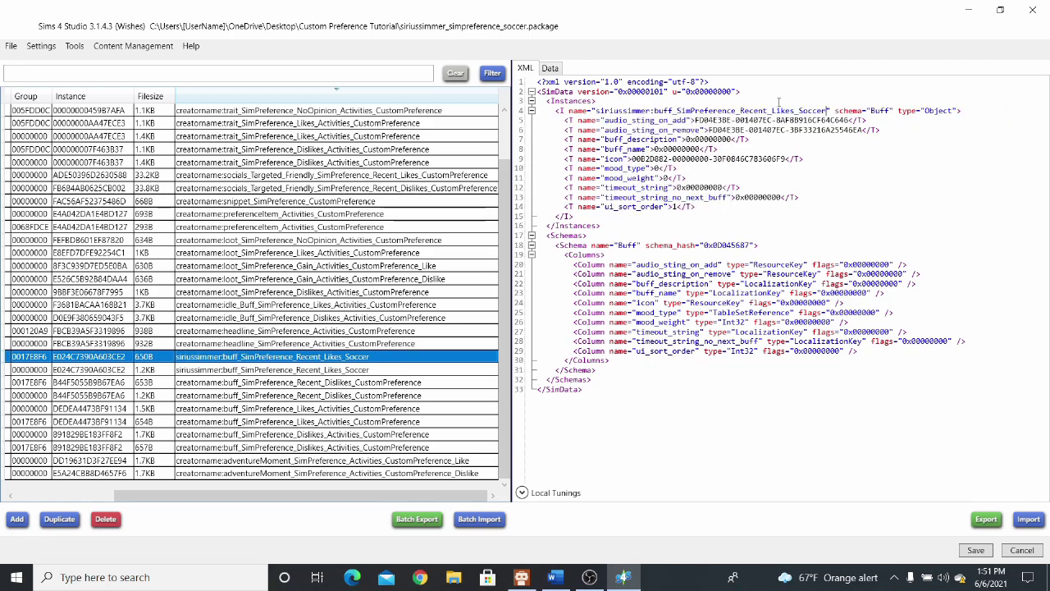
left_click(554, 69)
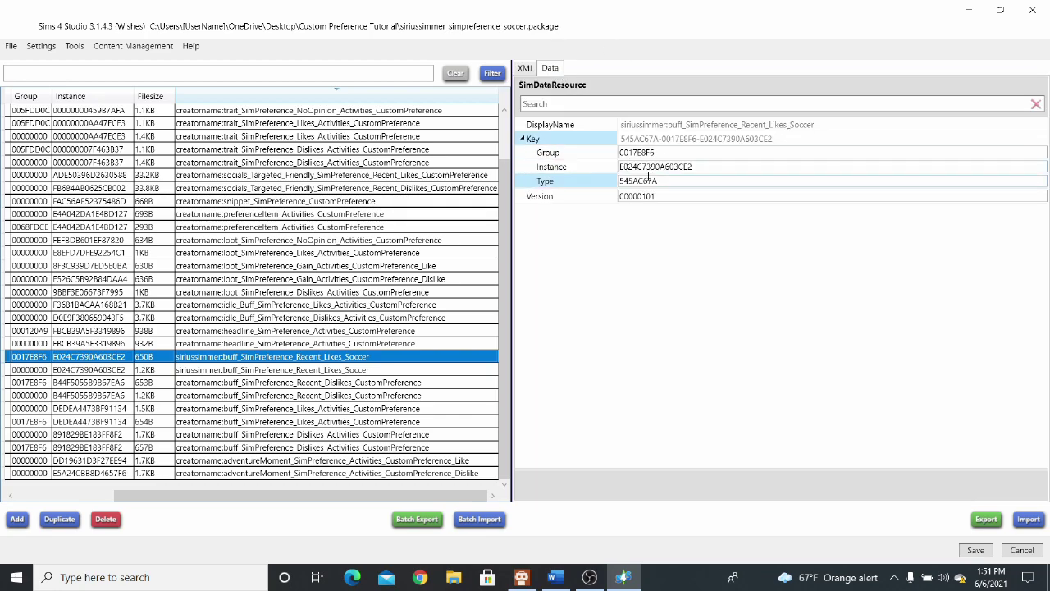
left_click(324, 370)
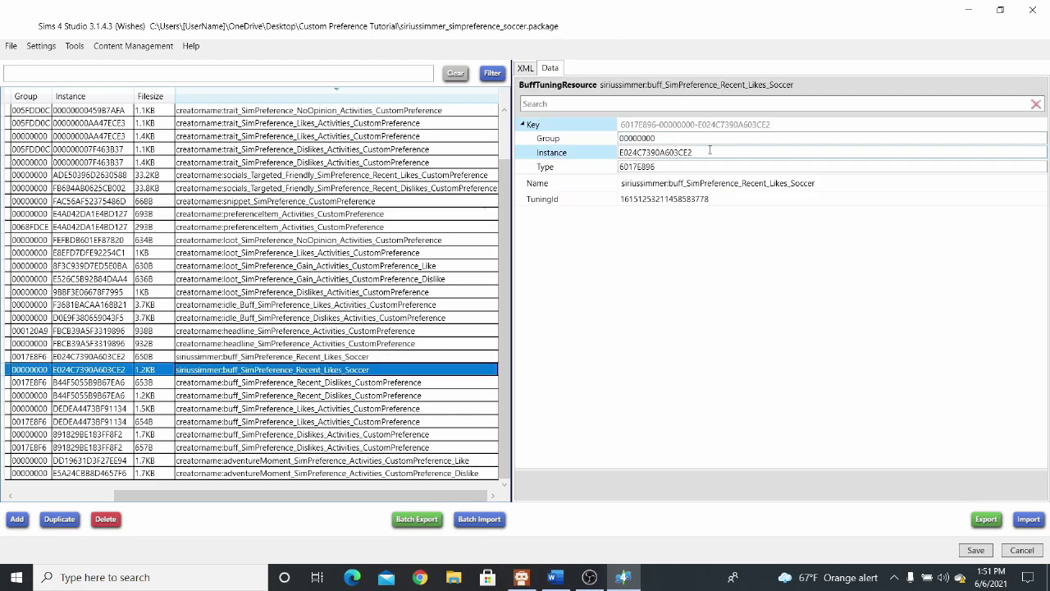
Hash the Soccer buff name in the Hash Generator, confirming FNV64 E024C7390A603CE2.
left_click(75, 47)
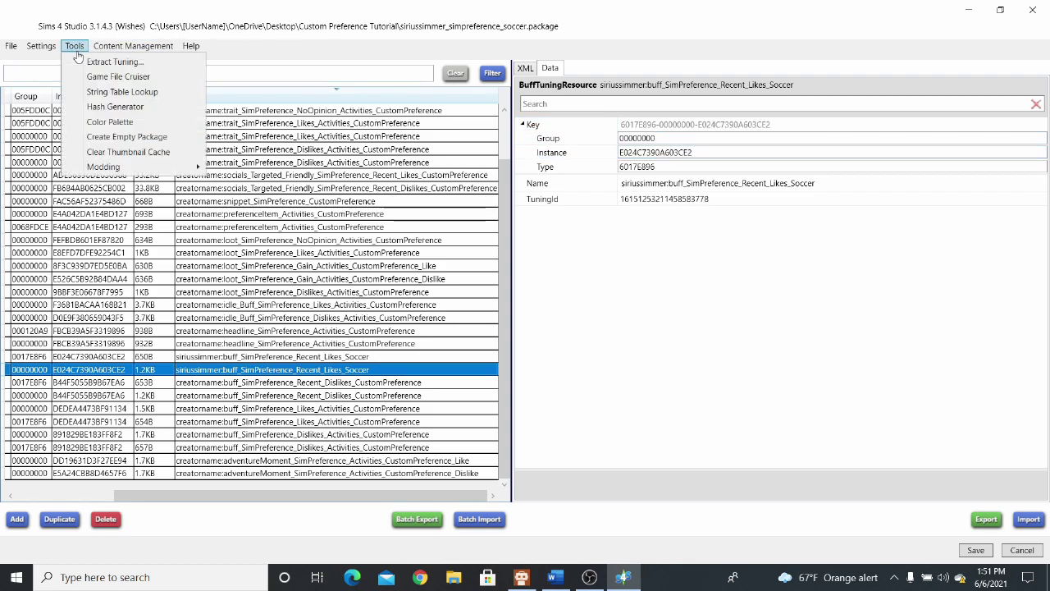
left_click(120, 108)
left_click_drag(507, 203, 395, 192)
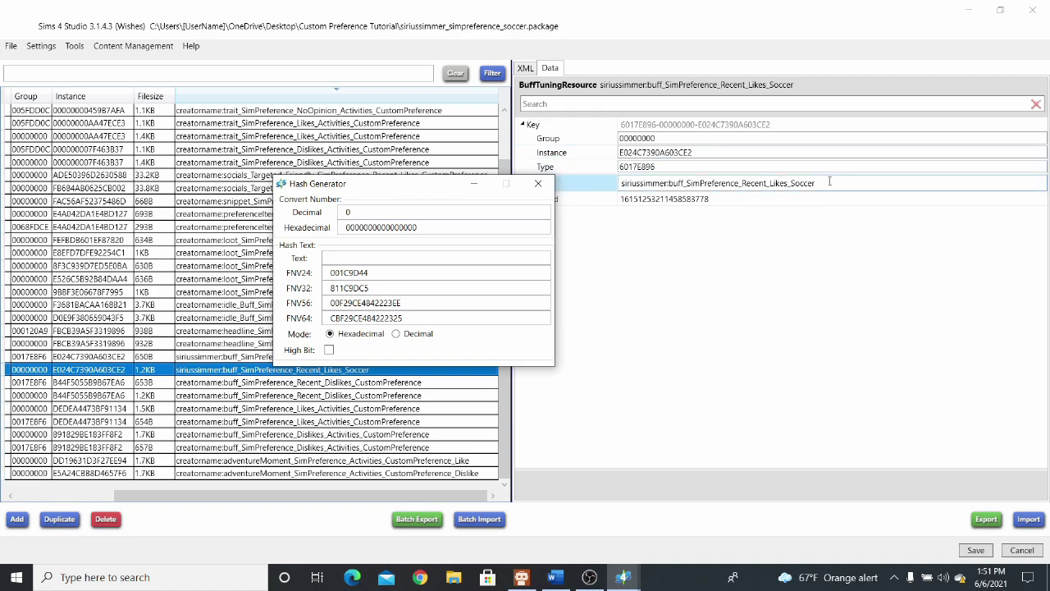
left_click_drag(817, 182, 621, 183)
right_click(669, 186)
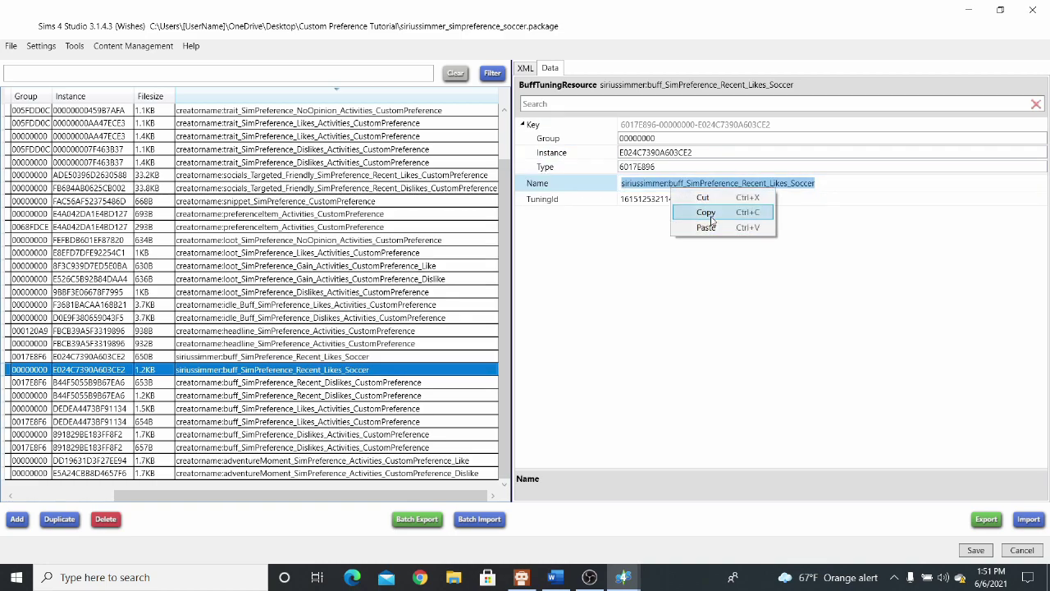
left_click(689, 210)
mouse_move(623, 577)
left_click(689, 537)
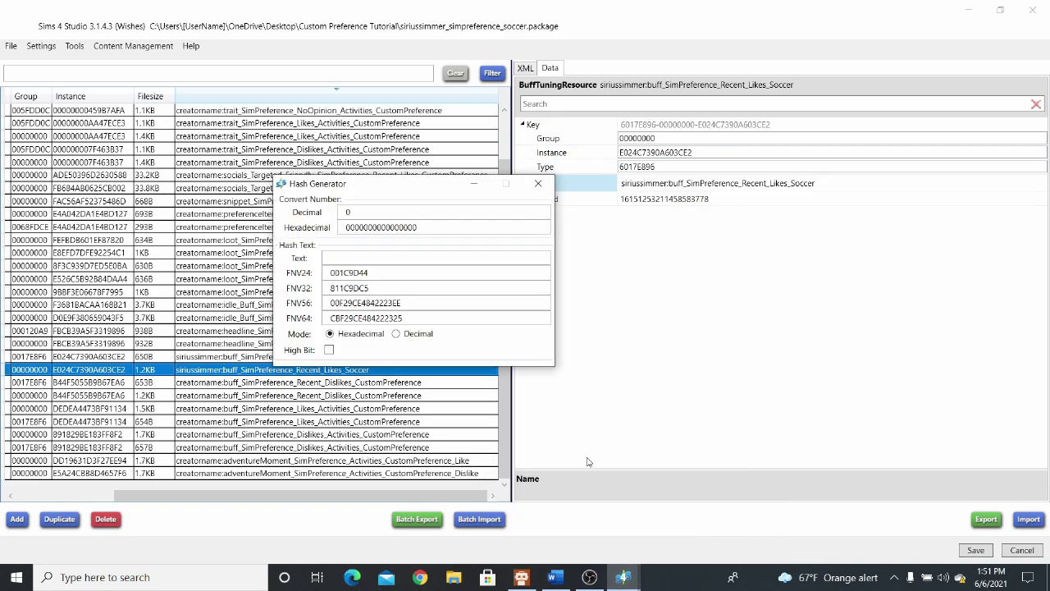
right_click(364, 259)
left_click(402, 300)
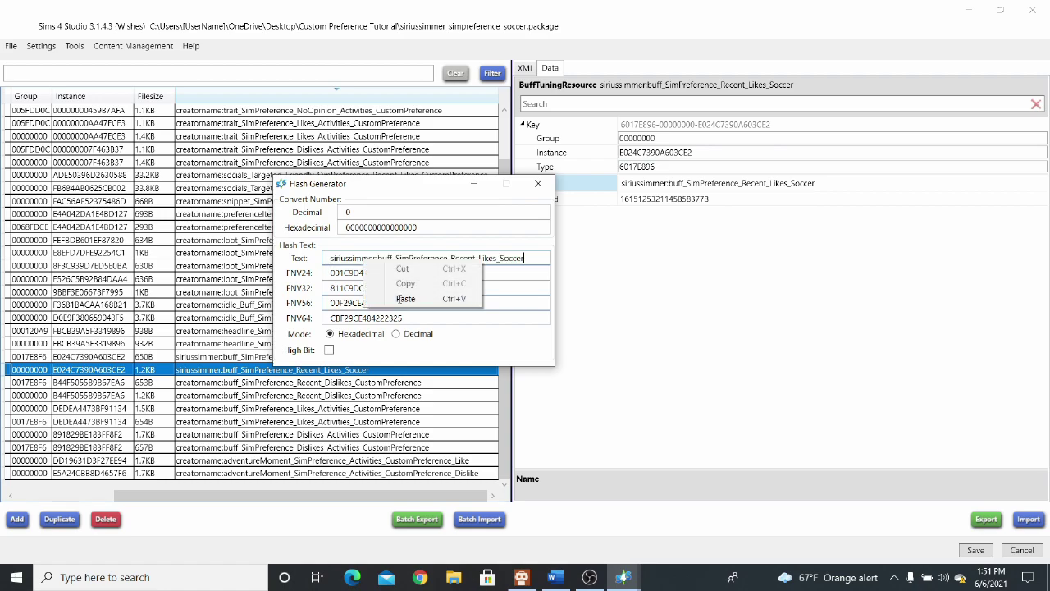
key("End")
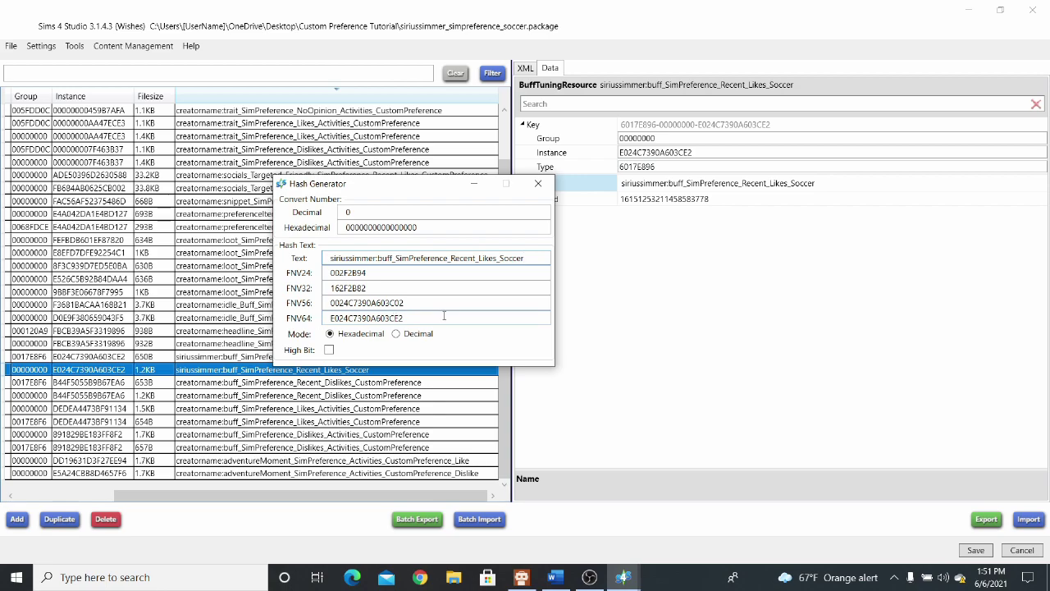
left_click_drag(443, 193, 399, 192)
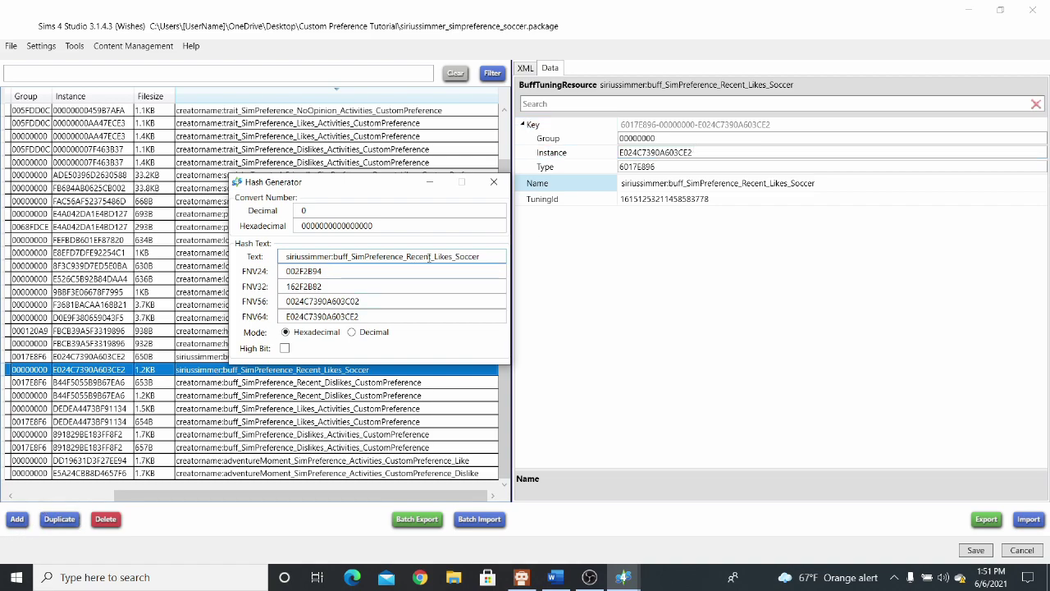
Minimize the Hash Generator and select the Likes_Activities trait tuning resource.
left_click(428, 182)
scroll(504, 282, "up", 2)
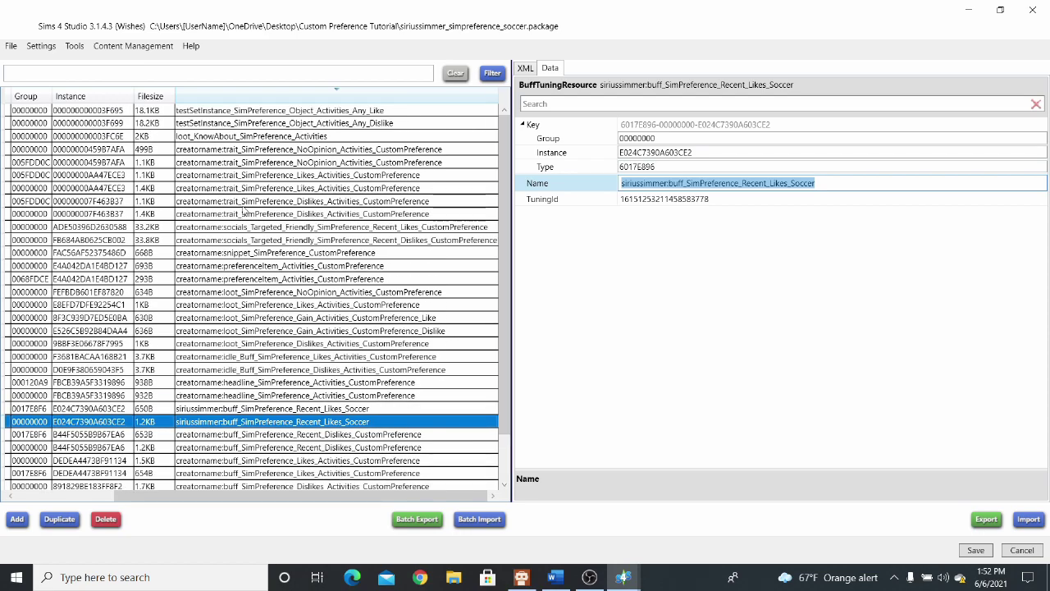
left_click(205, 176)
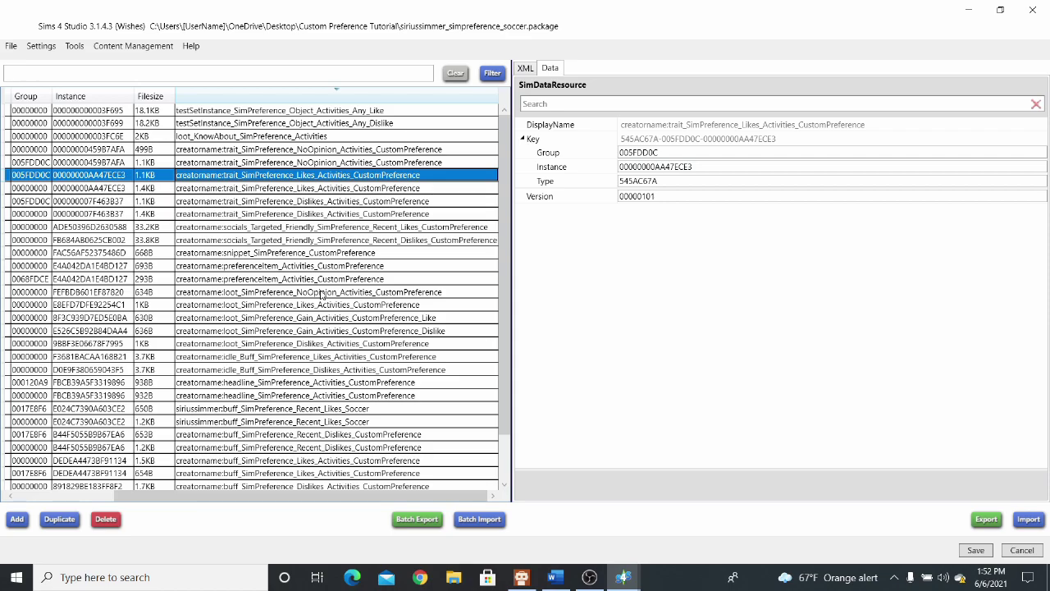
left_click(213, 189)
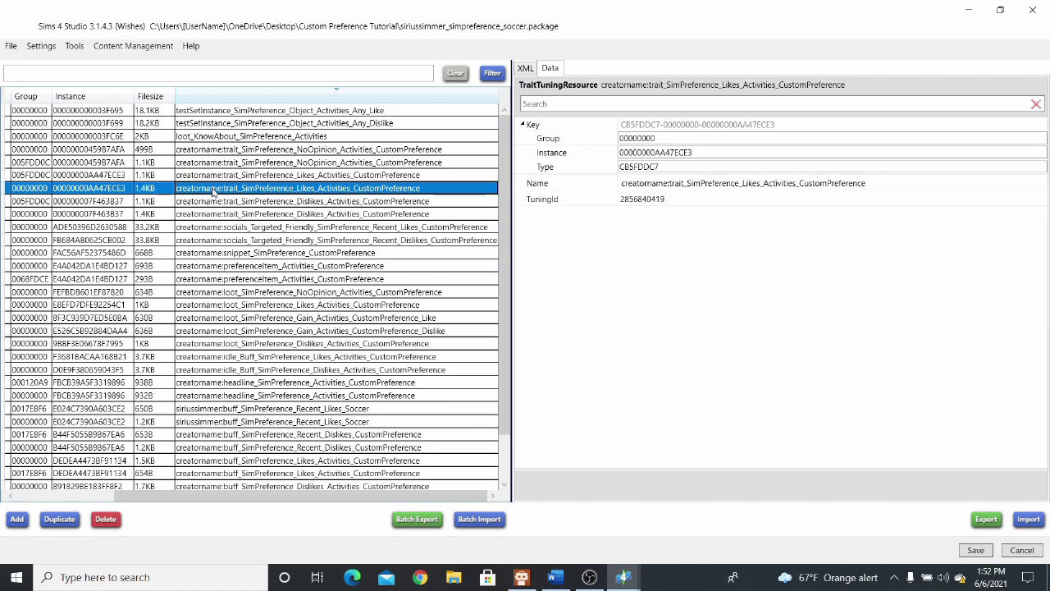
left_click_drag(325, 499, 361, 504)
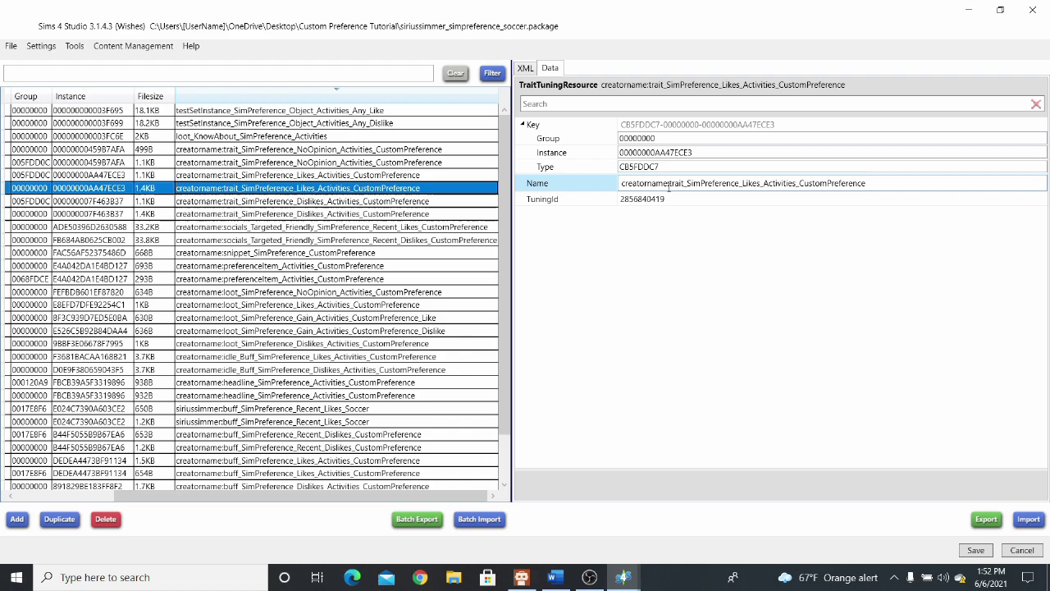
Rename the trait to siriussimmer:trait_SimPreference_Likes_Activities_Soccer and copy the new name.
left_click(763, 184)
key("BackSpace")
key("BackSpace")
key("BackSpace")
key("BackSpace")
key("BackSpace")
key("BackSpace")
key("BackSpace")
key("BackSpace")
key("BackSpace")
key("BackSpace")
key("BackSpace")
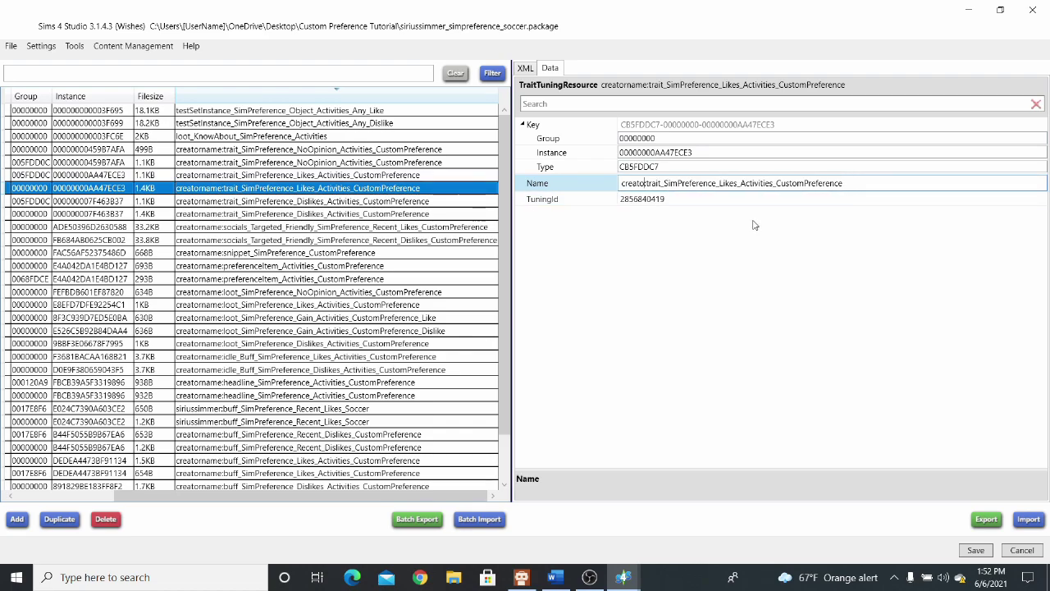
key("BackSpace")
type("siriuss")
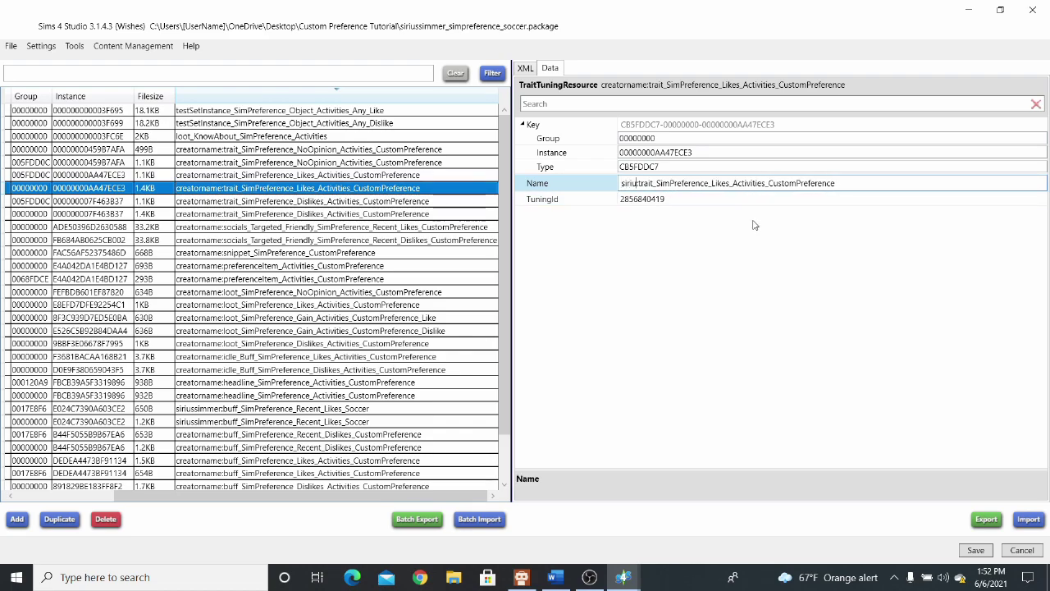
type("immer:")
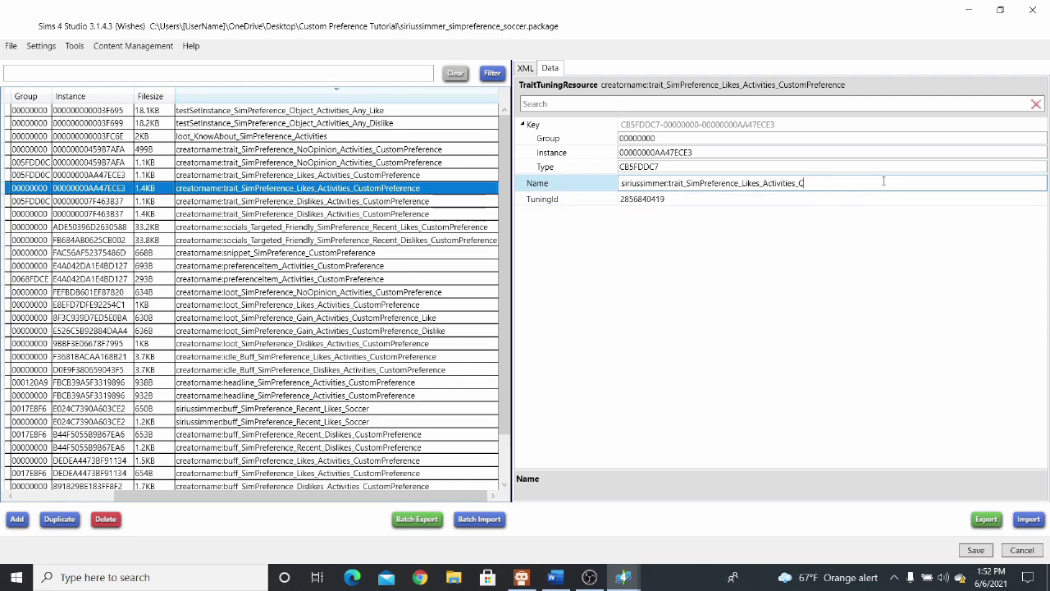
type("cer")
left_click_drag(885, 181, 582, 194)
right_click(661, 186)
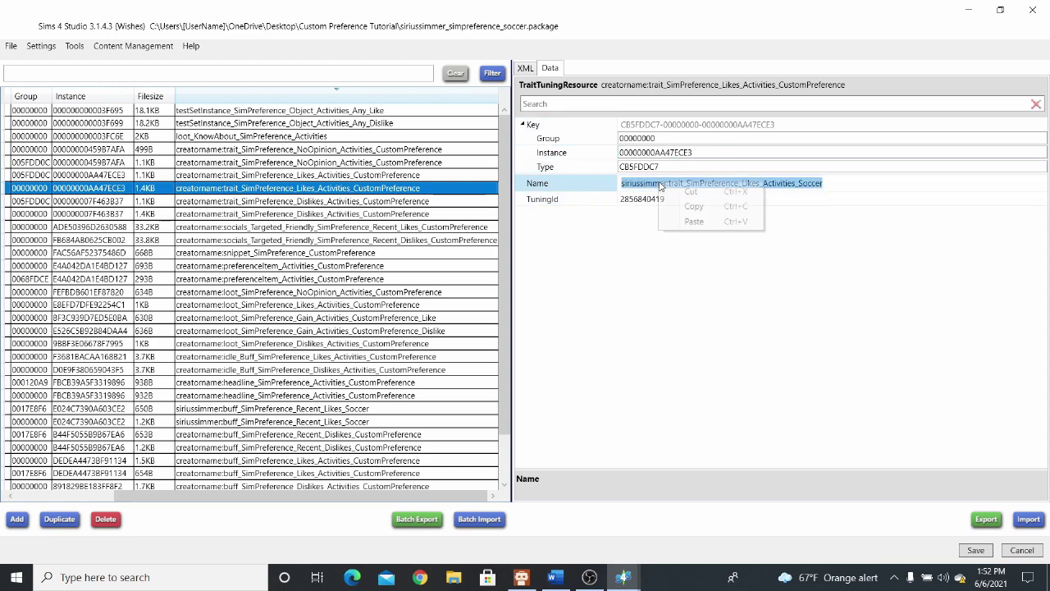
left_click(694, 206)
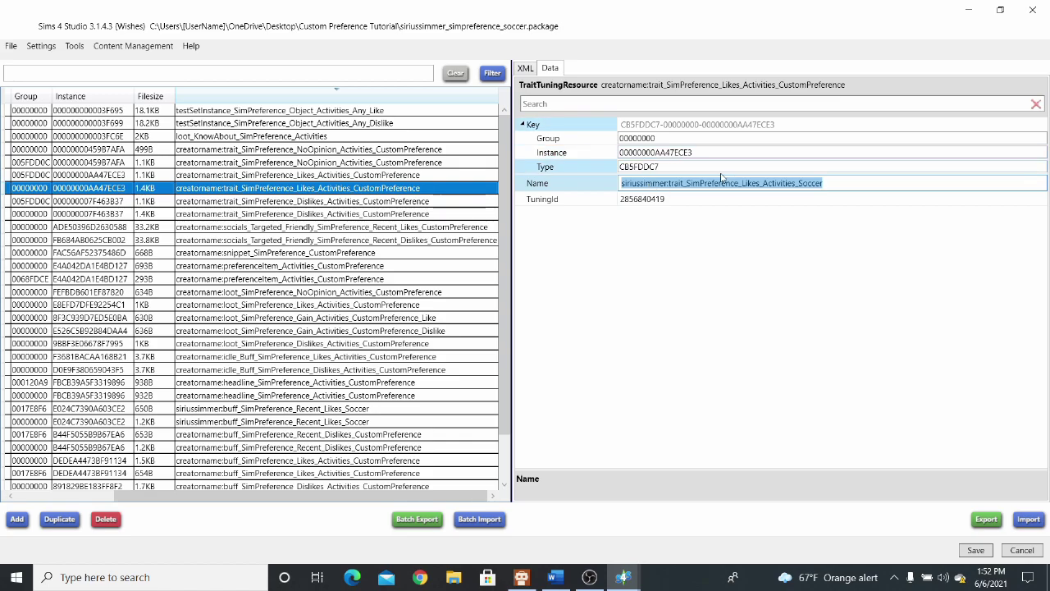
mouse_move(636, 585)
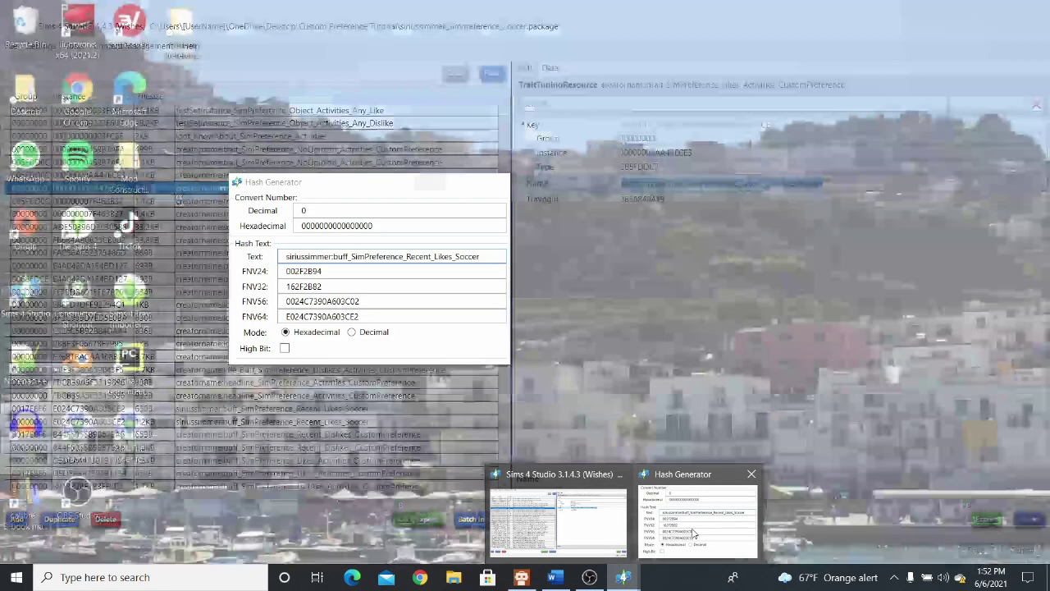
left_click(693, 512)
Hash the new trait name and copy its FNV32 value 0ED7BC9F.
left_click(489, 259)
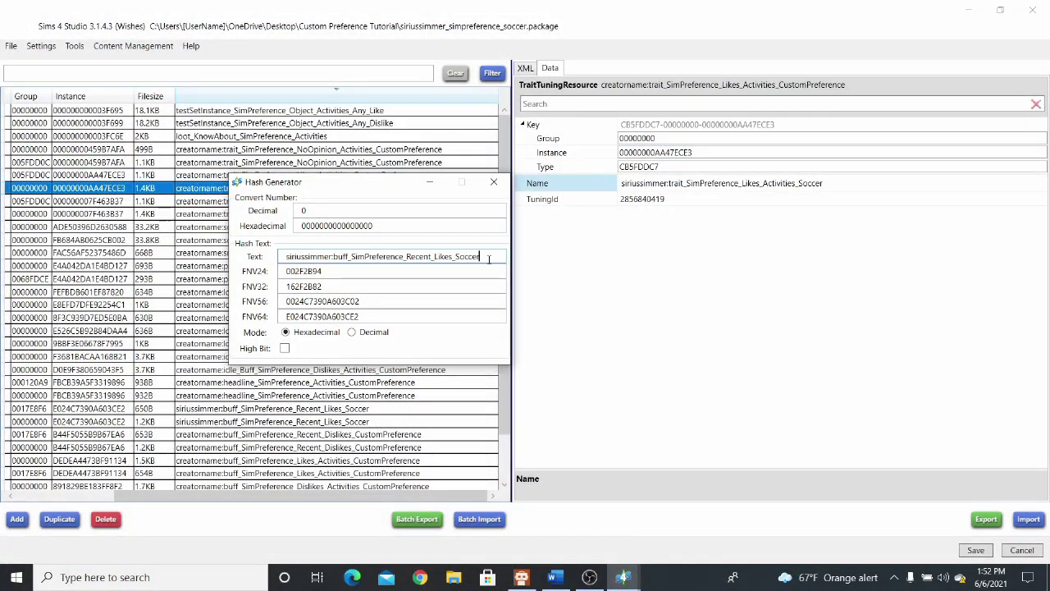
left_click_drag(497, 257, 210, 266)
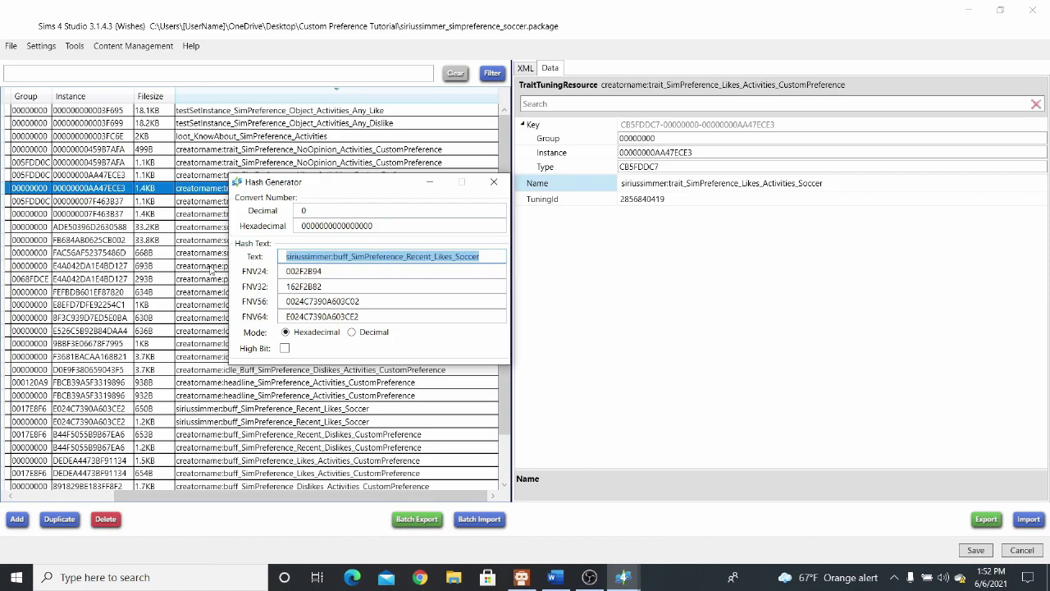
right_click(348, 260)
left_click(393, 299)
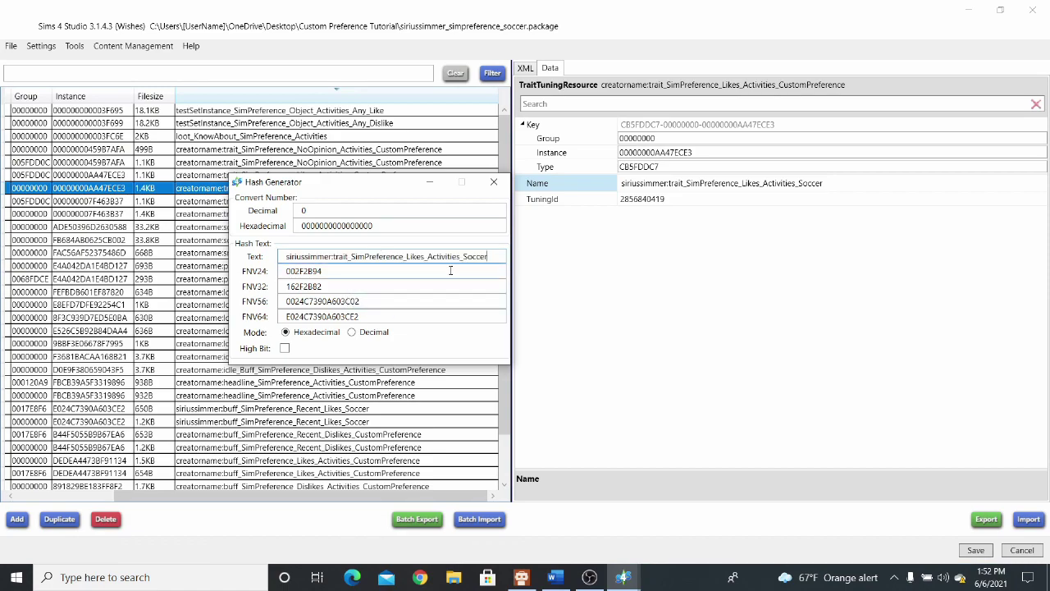
left_click_drag(317, 289, 234, 291)
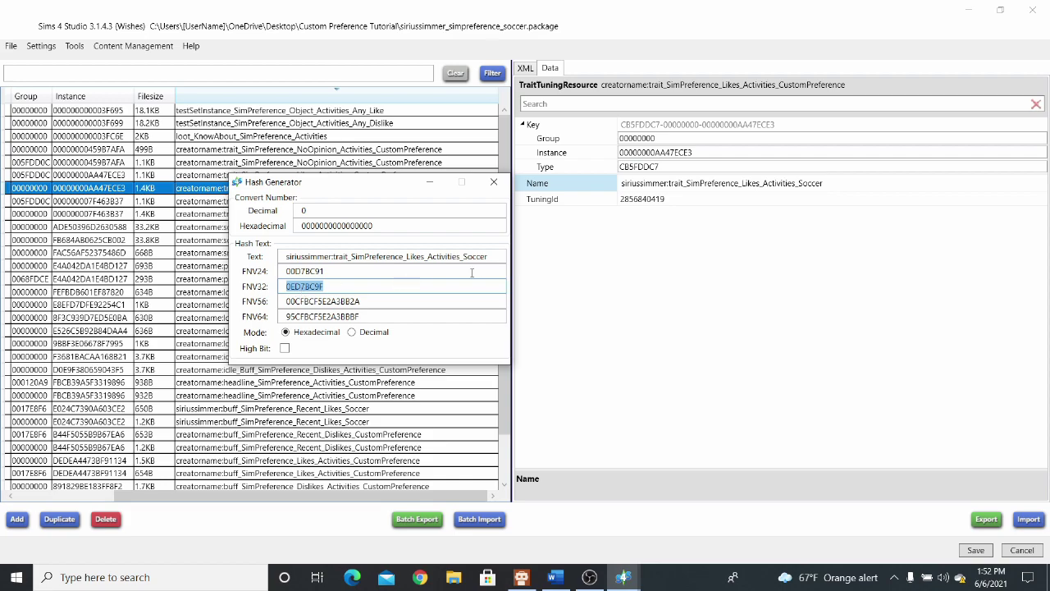
left_click(495, 256)
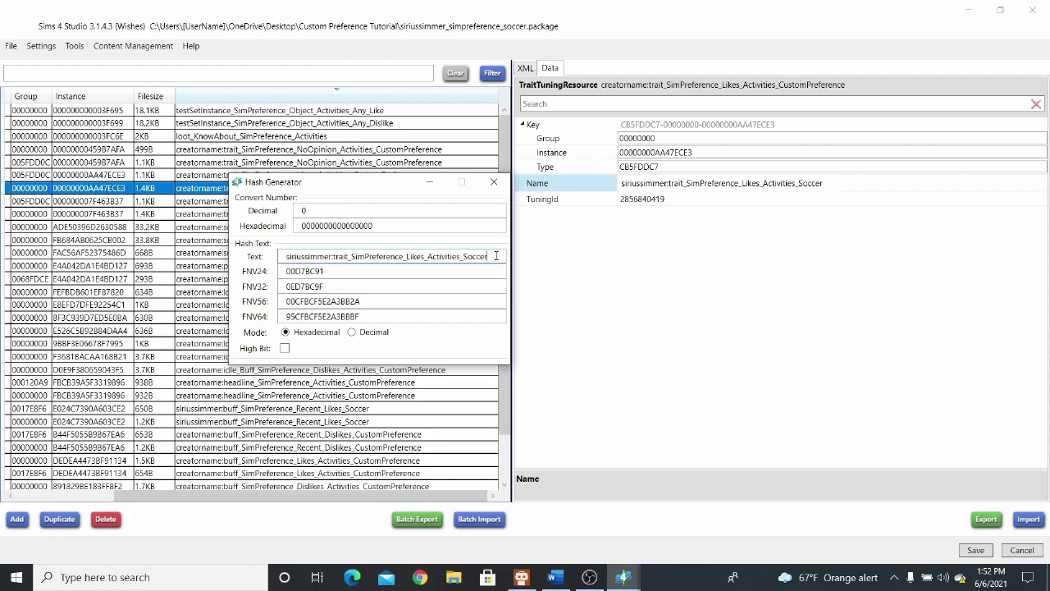
left_click_drag(334, 287, 202, 291)
right_click(304, 289)
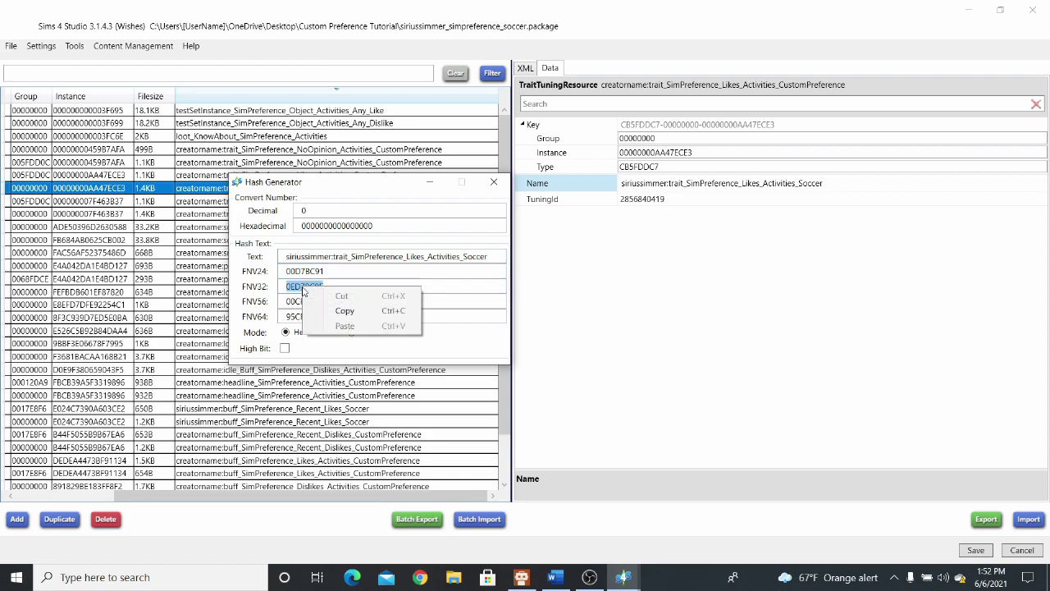
left_click(344, 312)
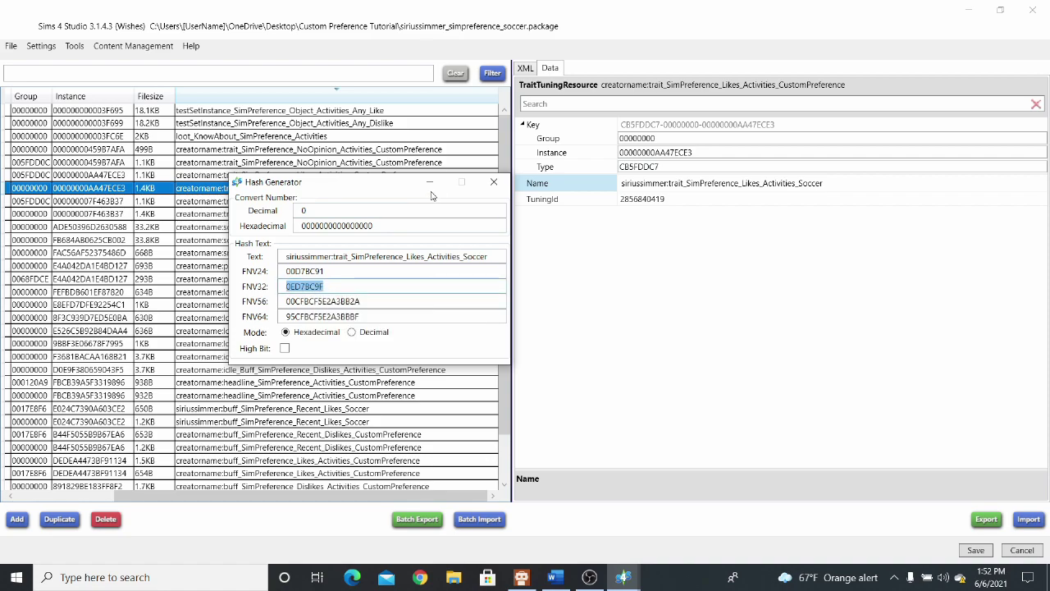
Close the Hash Generator and set the trait's instance to 000000000ED7BC9F.
left_click(493, 182)
double_click(708, 152)
key("ctrl+v")
double_click(707, 152)
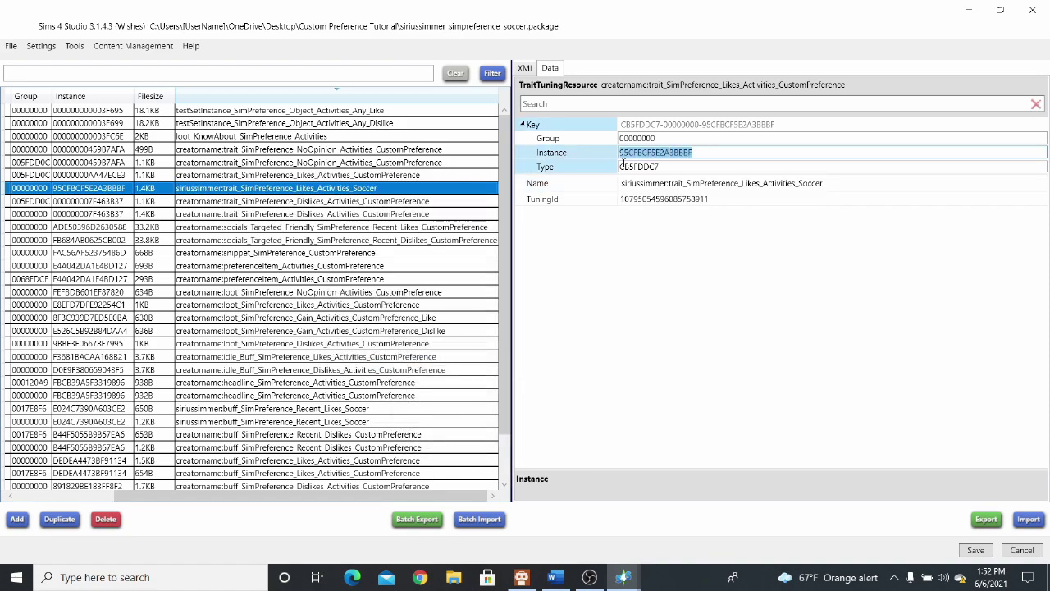
right_click(668, 155)
left_click(704, 192)
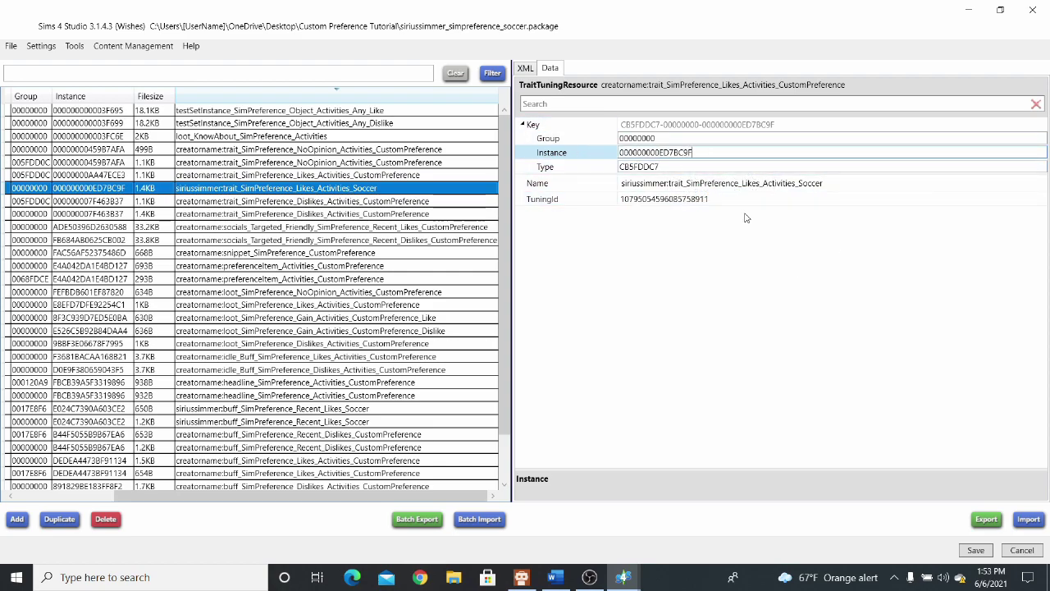
Copy the soccer trait tuning's instance ID 000000000ED7BC9F from its Data view.
left_click(707, 200)
right_click(672, 199)
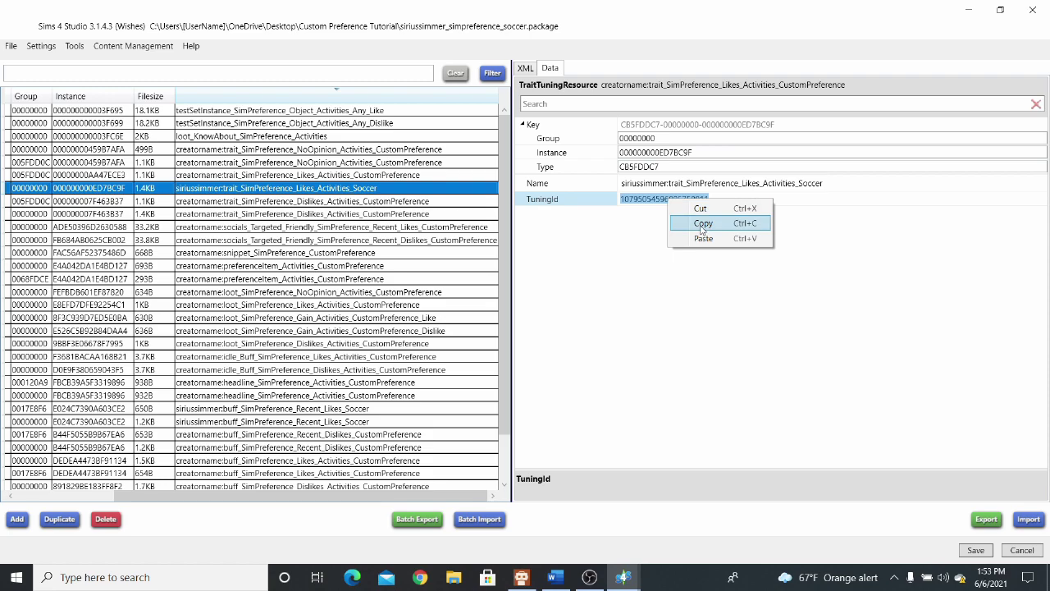
left_click(703, 224)
left_click(525, 68)
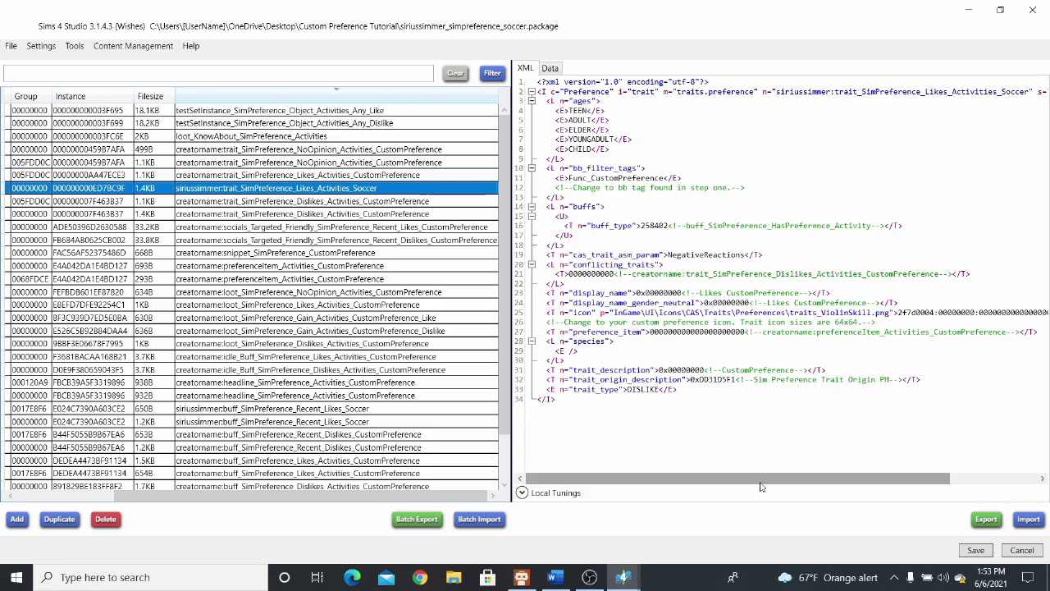
left_click_drag(762, 480, 853, 479)
left_click(543, 73)
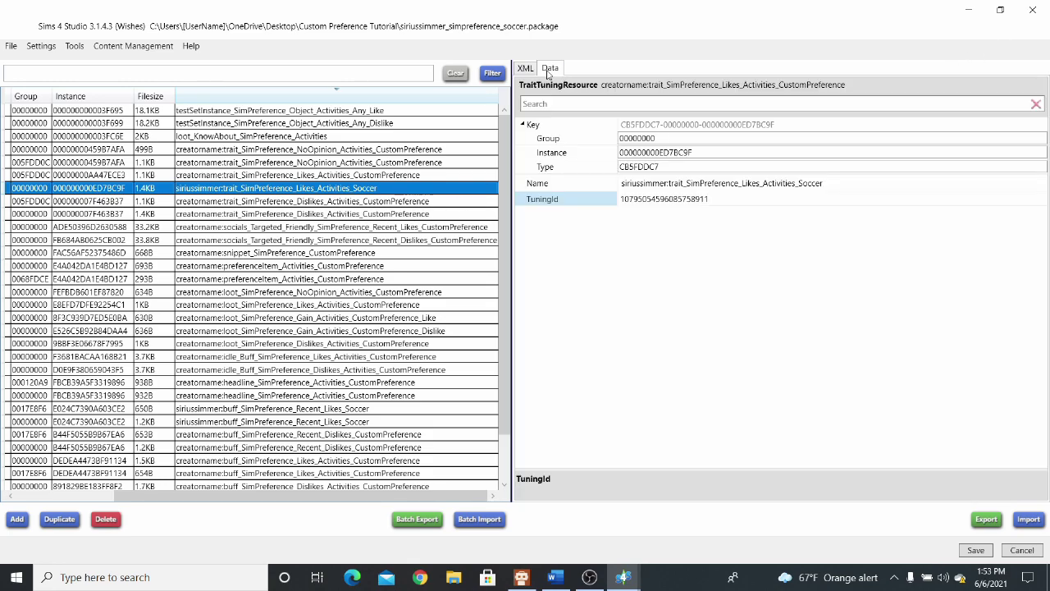
left_click(532, 74)
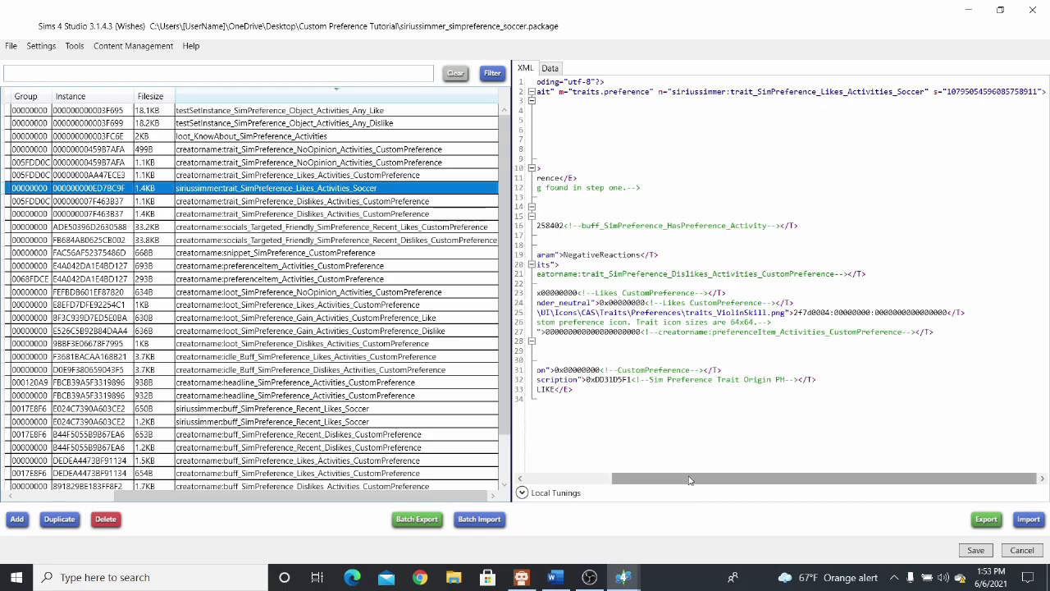
left_click_drag(739, 479, 645, 480)
left_click(553, 70)
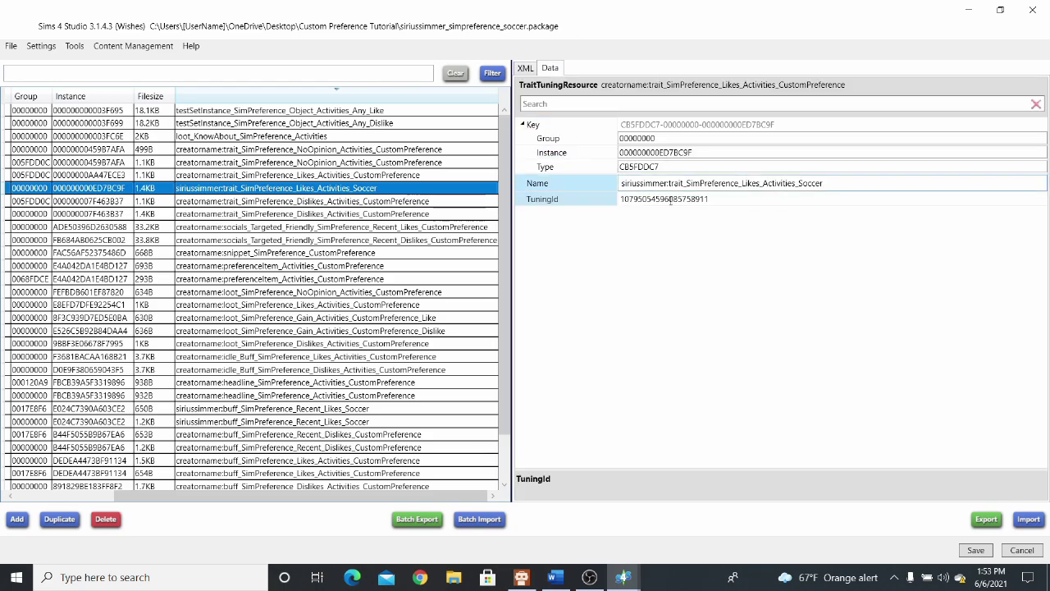
double_click(644, 158)
right_click(645, 159)
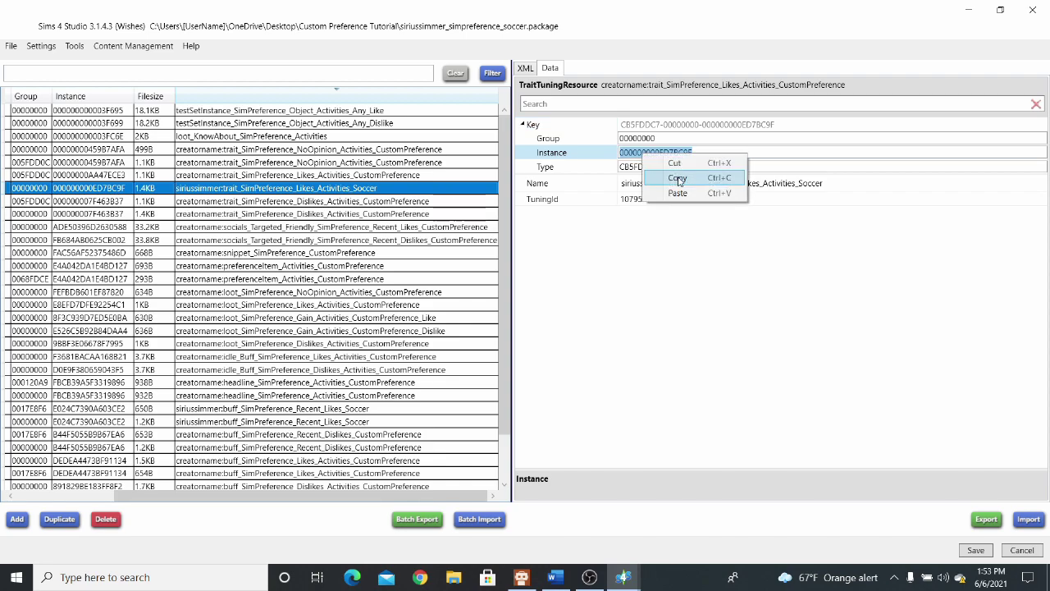
left_click(675, 175)
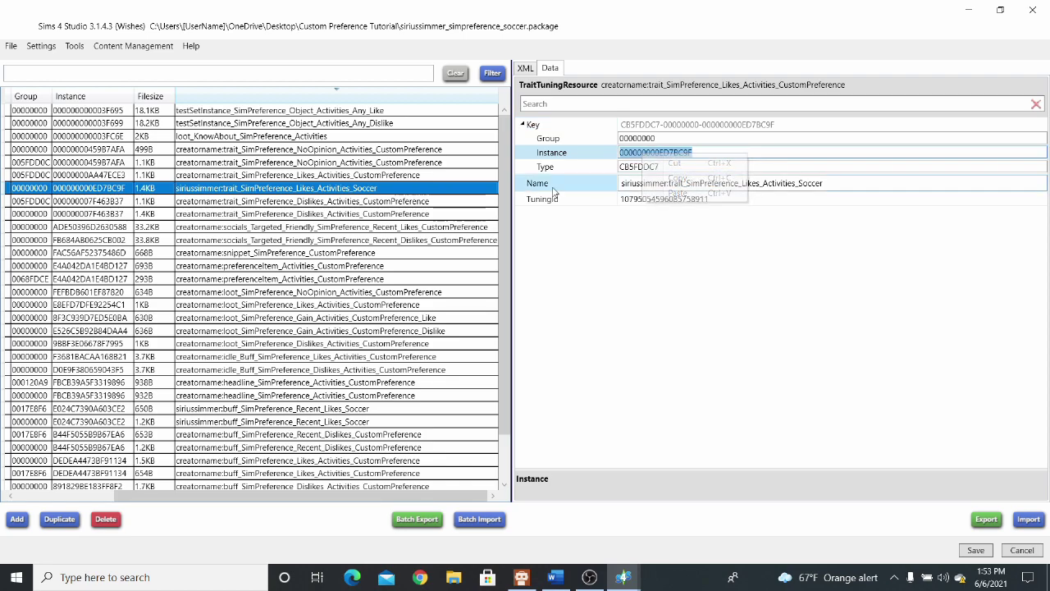
Set the Likes Activities SimData's instance to 000000000ED7BC9F.
left_click(271, 201)
left_click(693, 167)
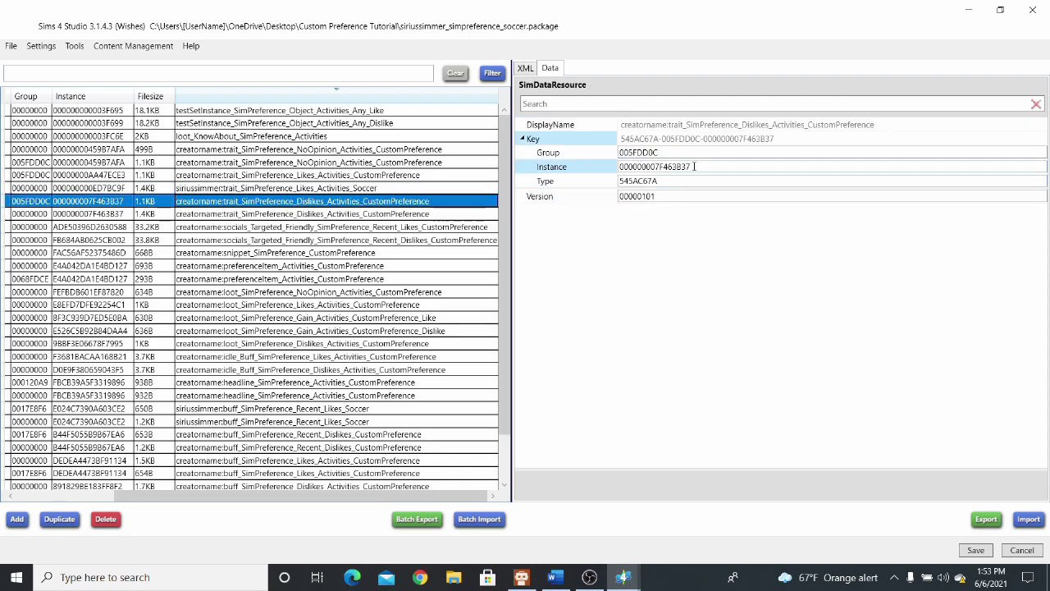
left_click(289, 190)
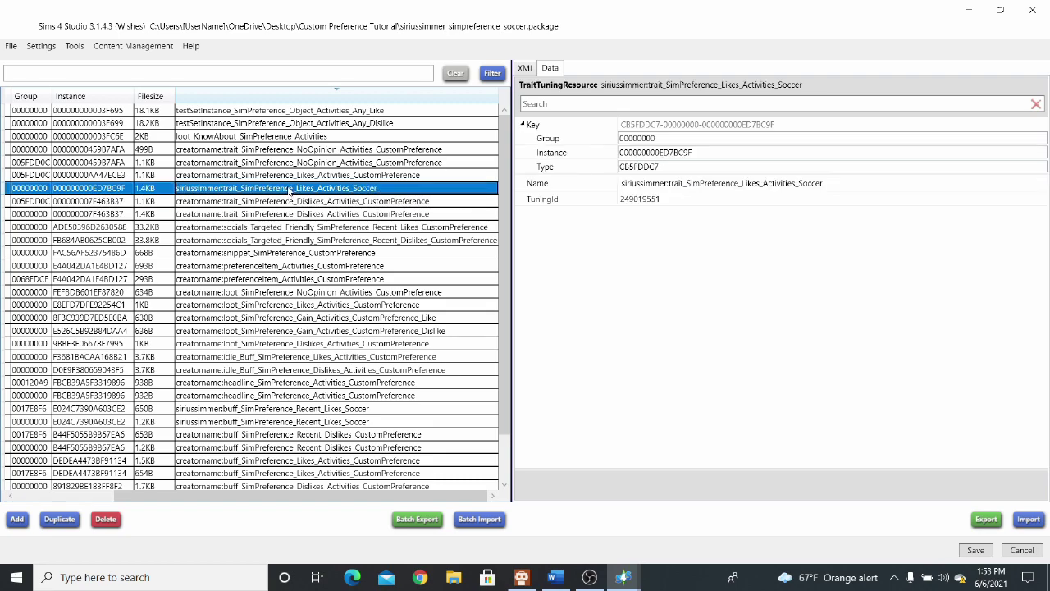
left_click(287, 176)
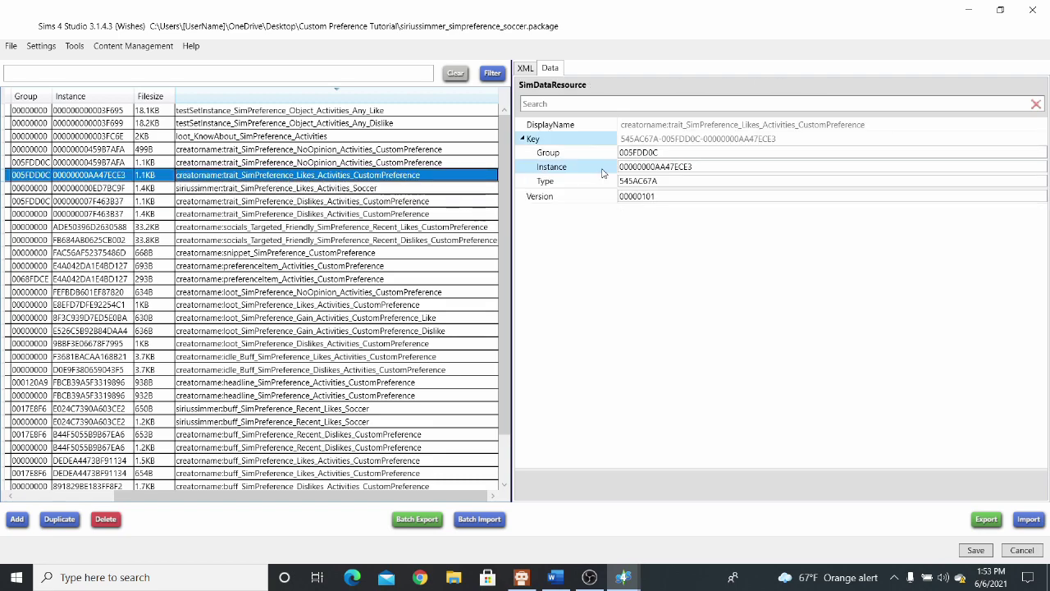
left_click_drag(694, 167, 531, 169)
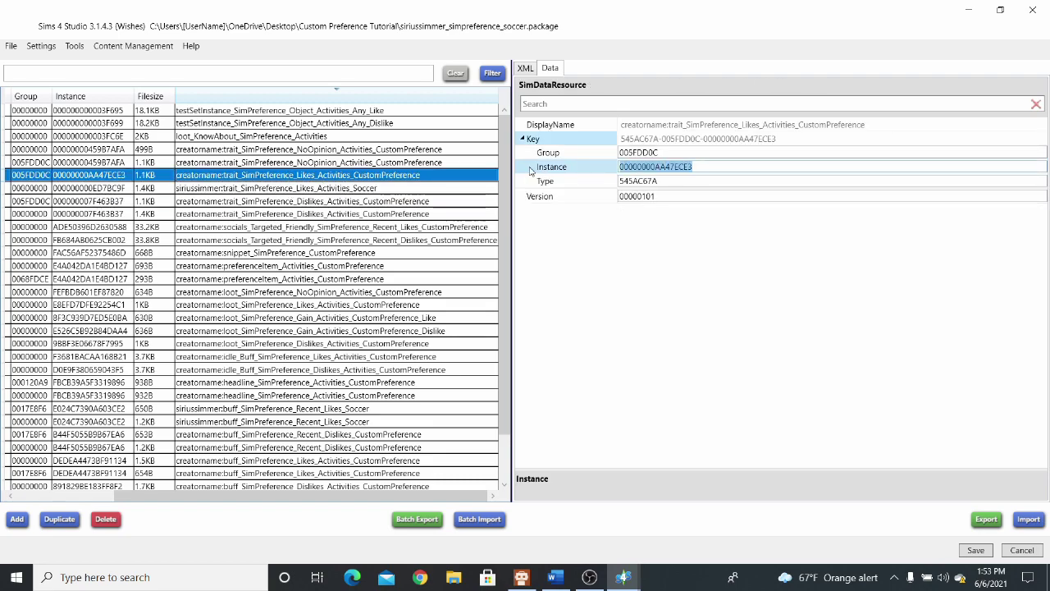
right_click(630, 168)
left_click(661, 206)
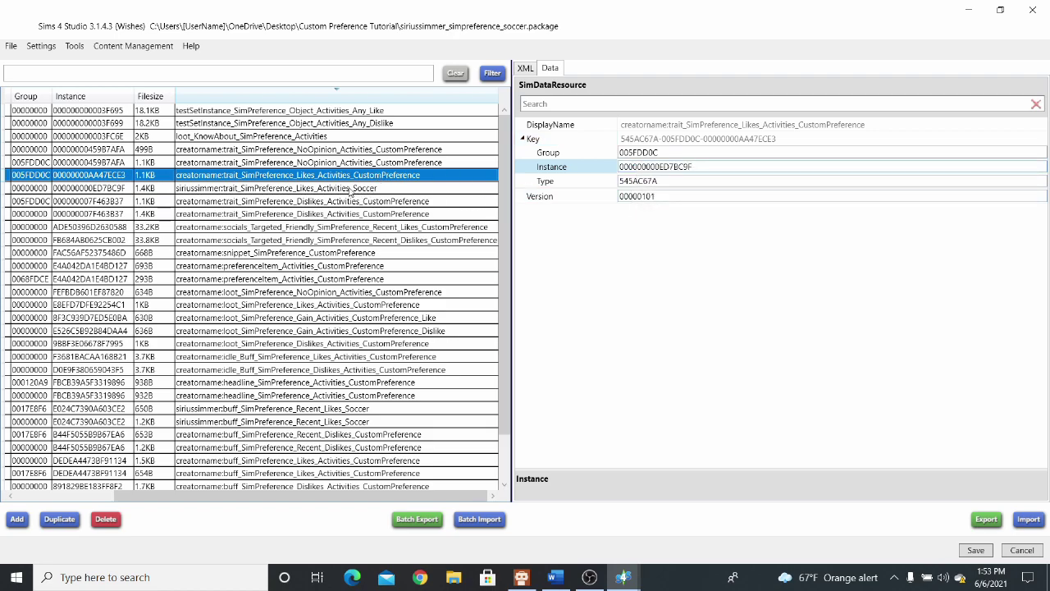
Replace the SimData's XML instance name on line 4 with the soccer trait's full name.
left_click(361, 190)
left_click(539, 185)
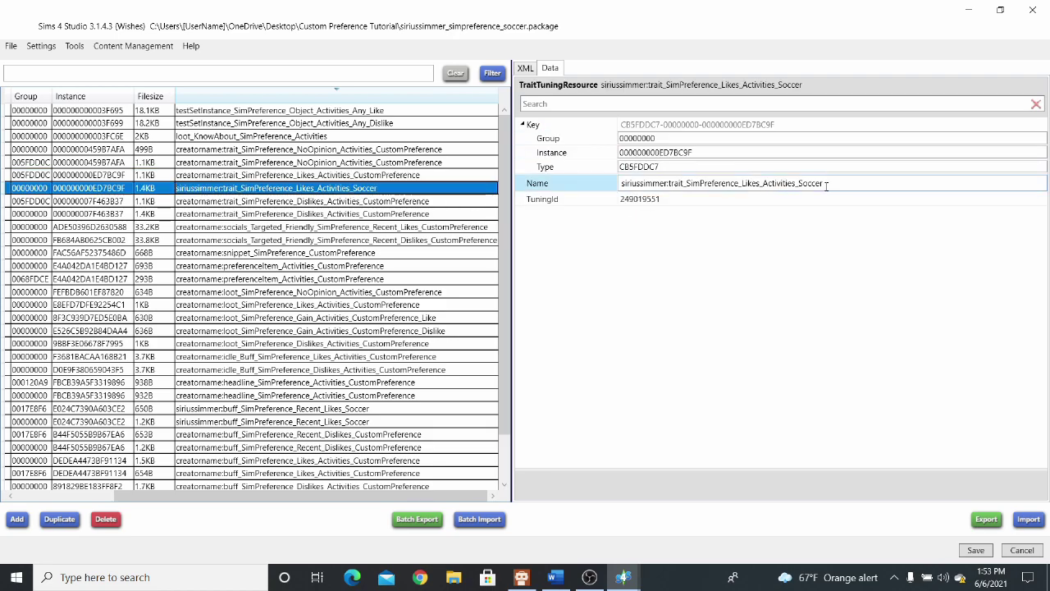
right_click(727, 185)
left_click(763, 209)
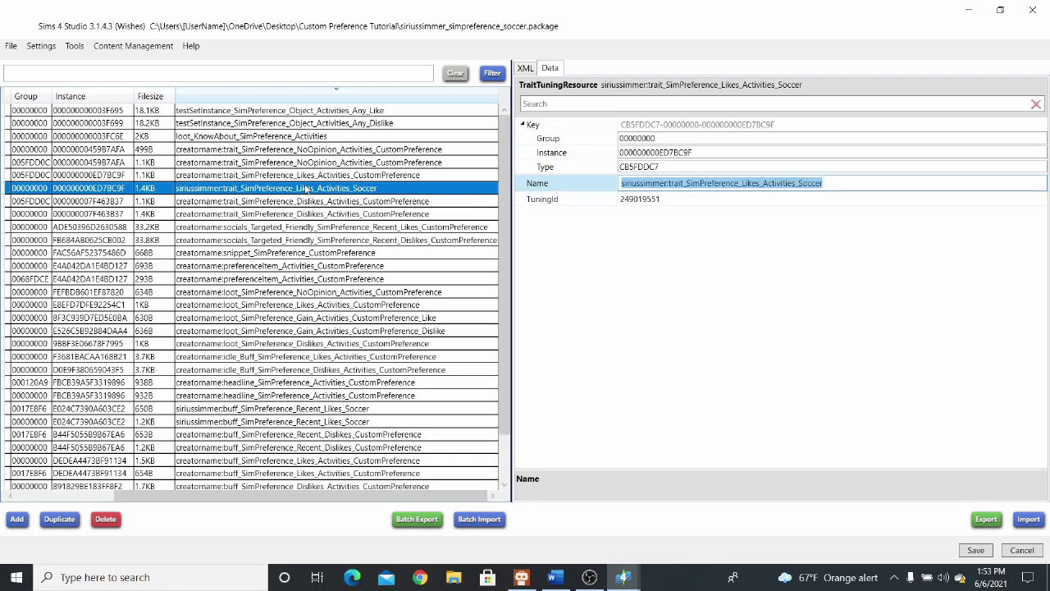
left_click(310, 176)
left_click(525, 69)
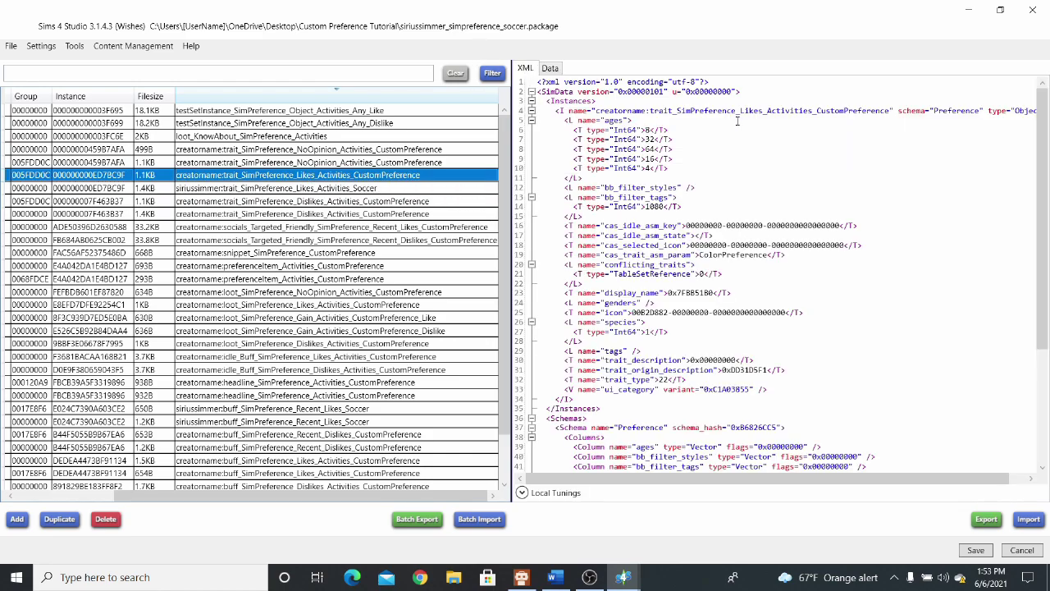
left_click_drag(891, 110, 604, 111)
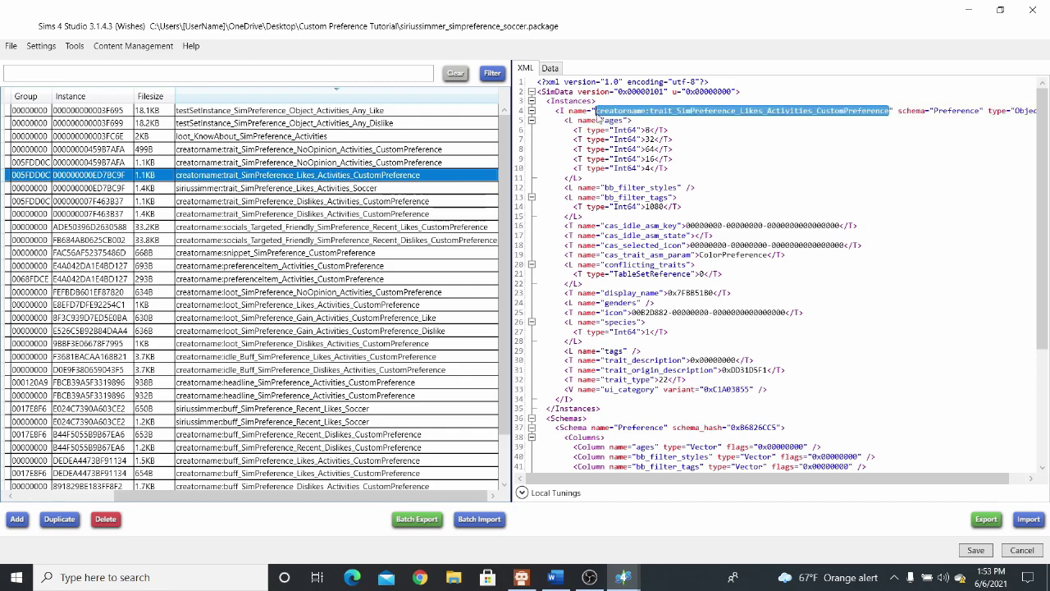
right_click(611, 108)
left_click(636, 182)
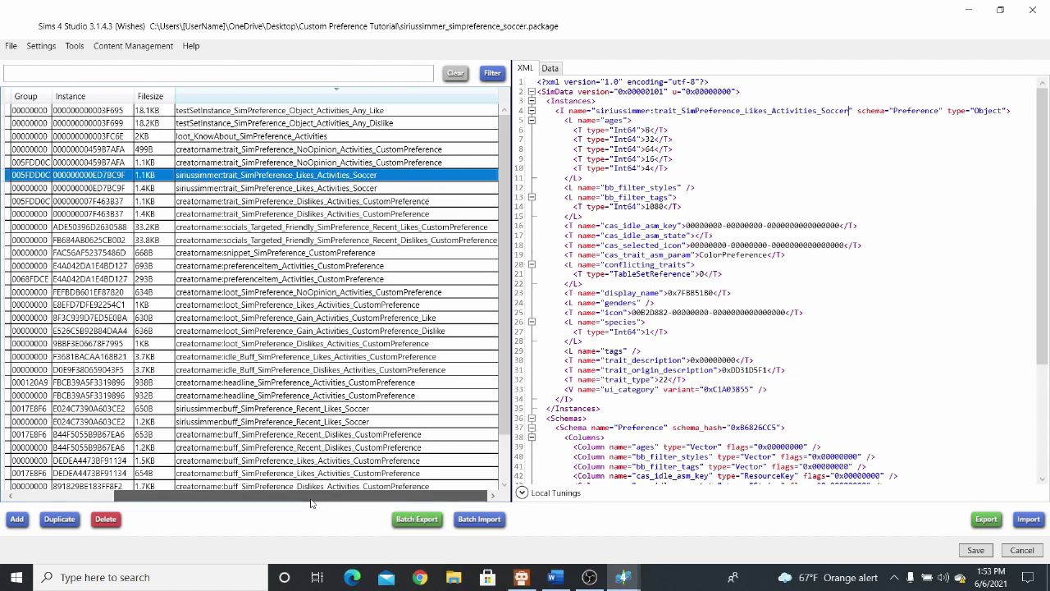
left_click_drag(312, 498, 290, 498)
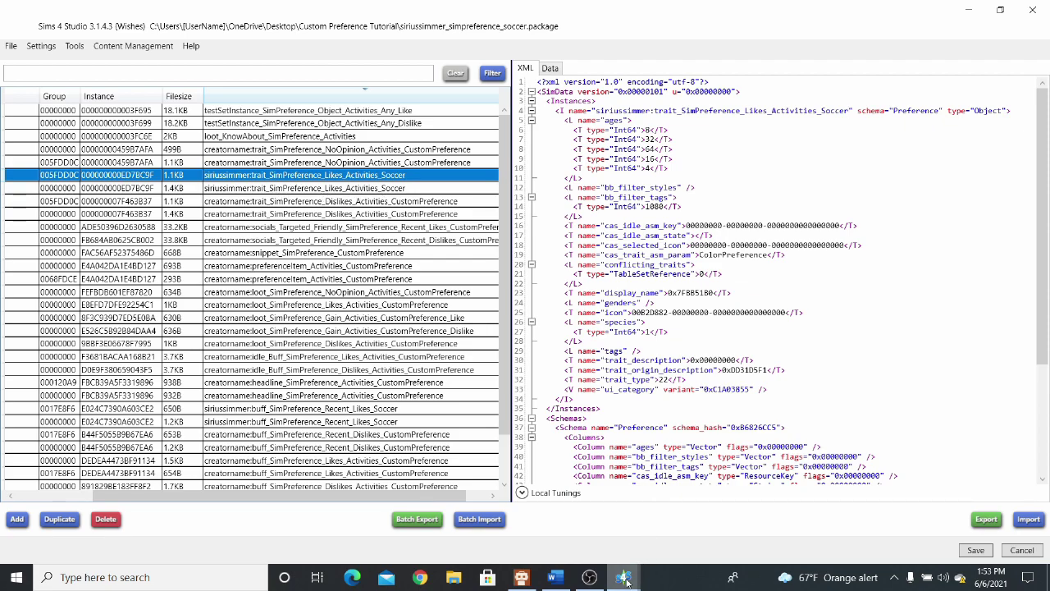
Bring back the Hash Generator showing FNV32 0ED7BC9F for the soccer trait name, positioned over the XML panel.
mouse_move(623, 577)
left_click(697, 513)
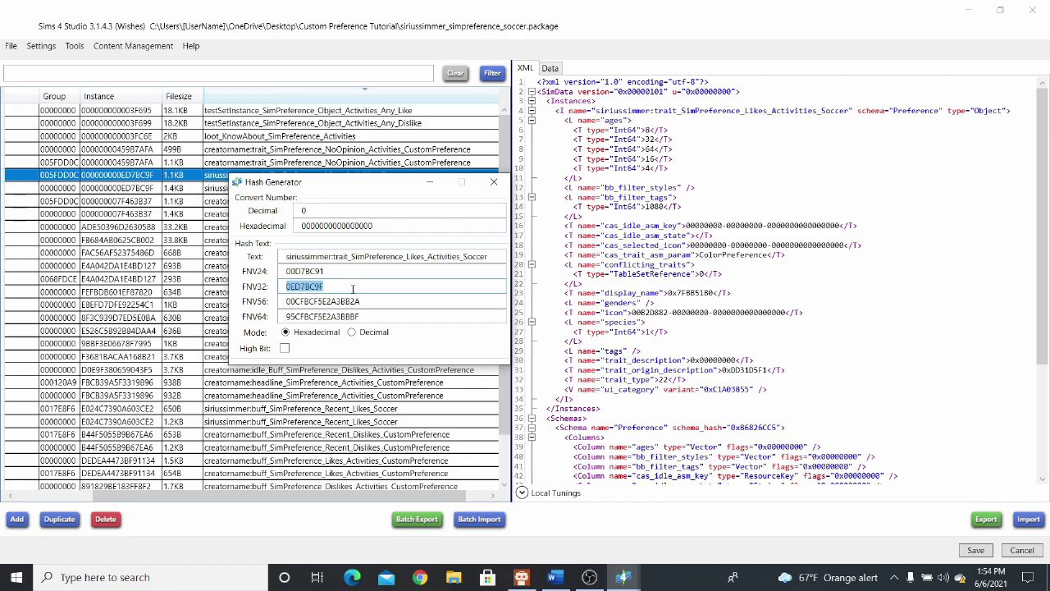
left_click(363, 316)
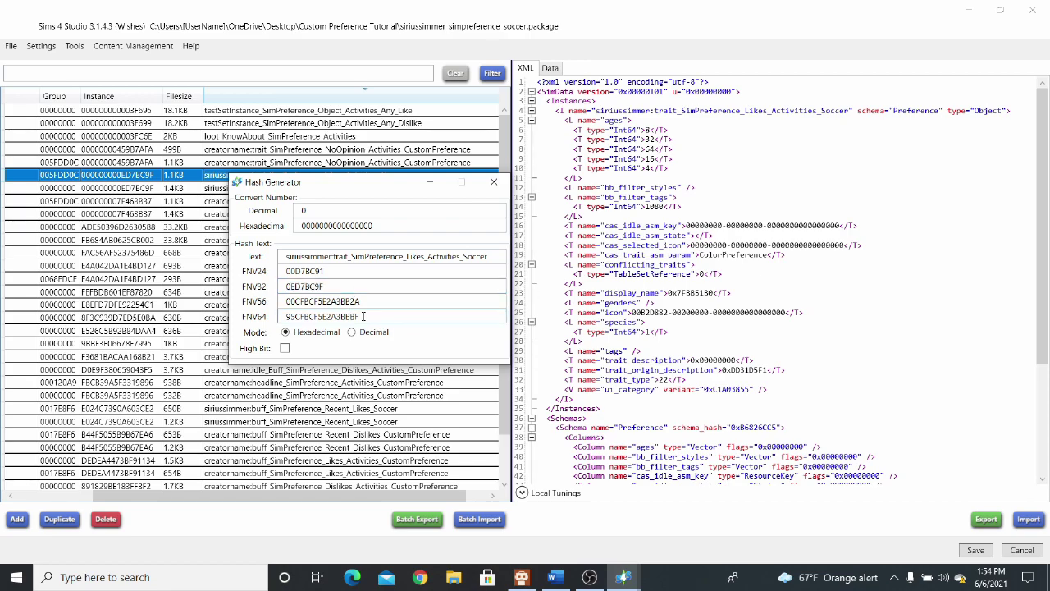
left_click(345, 285)
left_click_drag(367, 191, 715, 125)
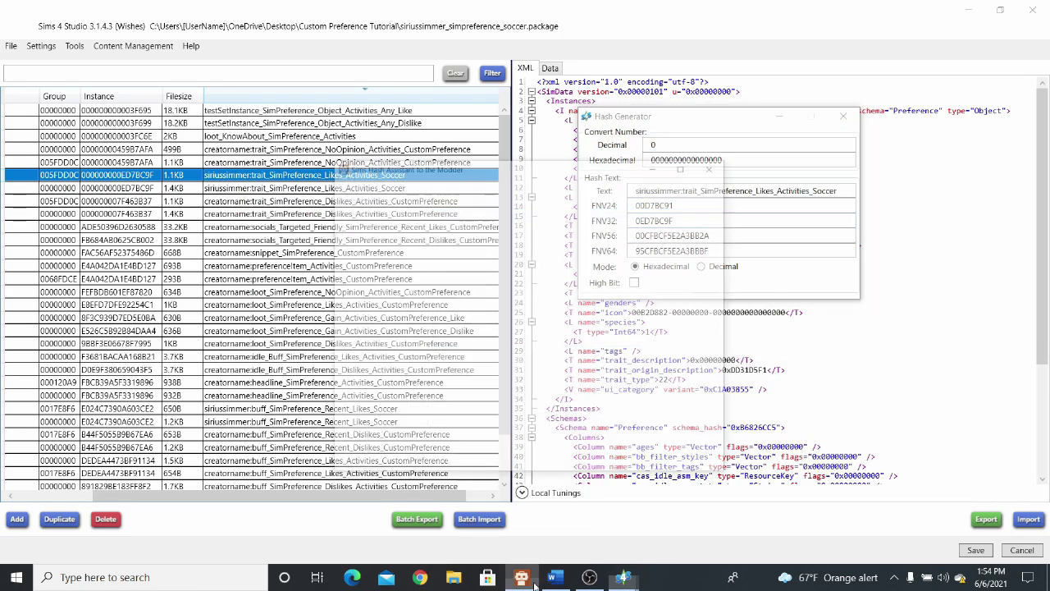
Hash the soccer trait name in Hash Assistant's Hash Text tab, confirming FNV32 0ED7BC9F, then minimize it.
left_click_drag(542, 115, 341, 119)
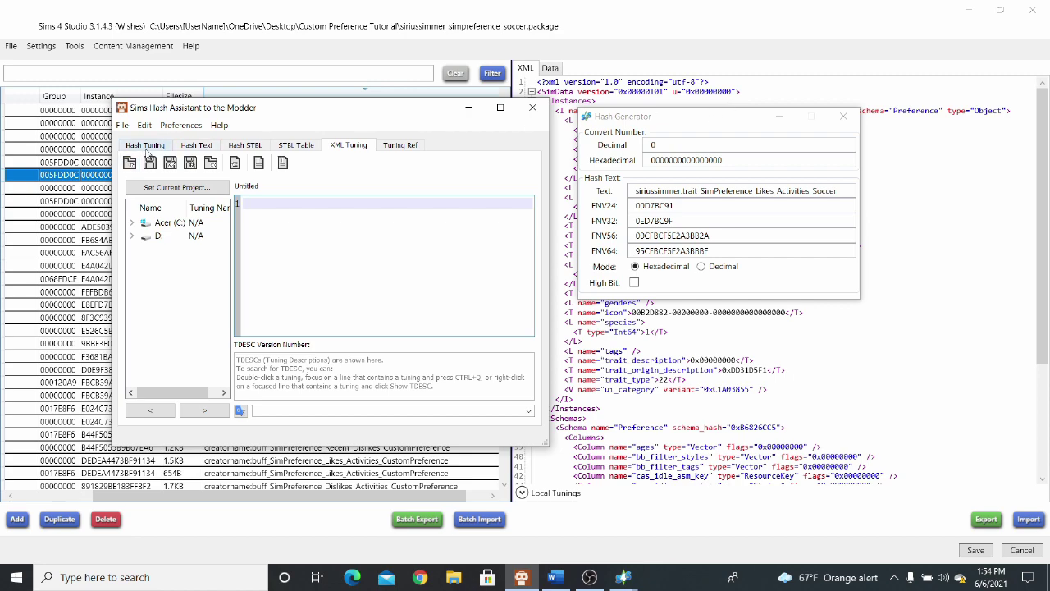
left_click(193, 145)
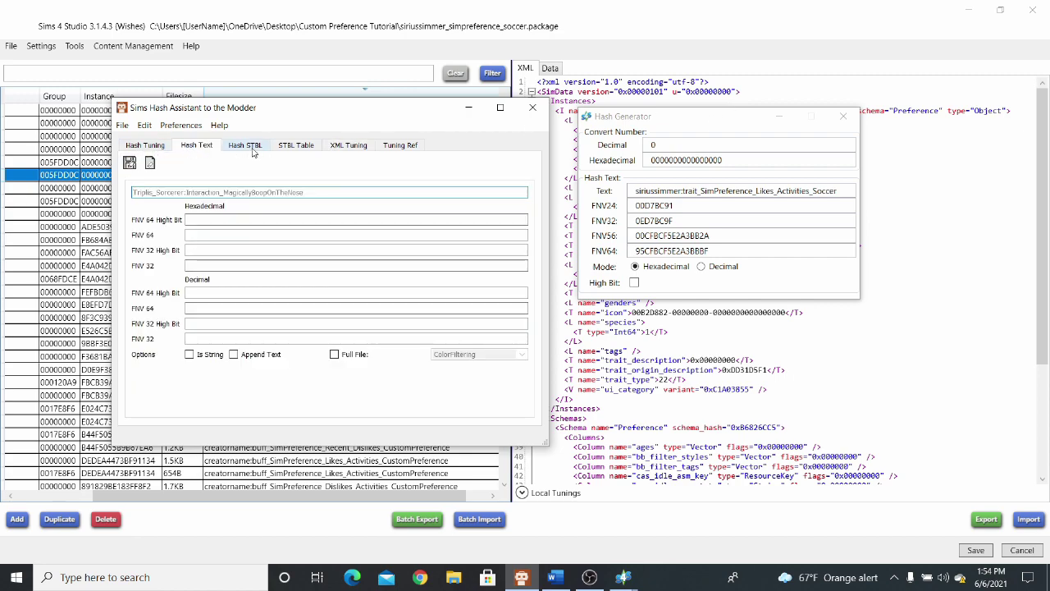
left_click(152, 149)
left_click(196, 148)
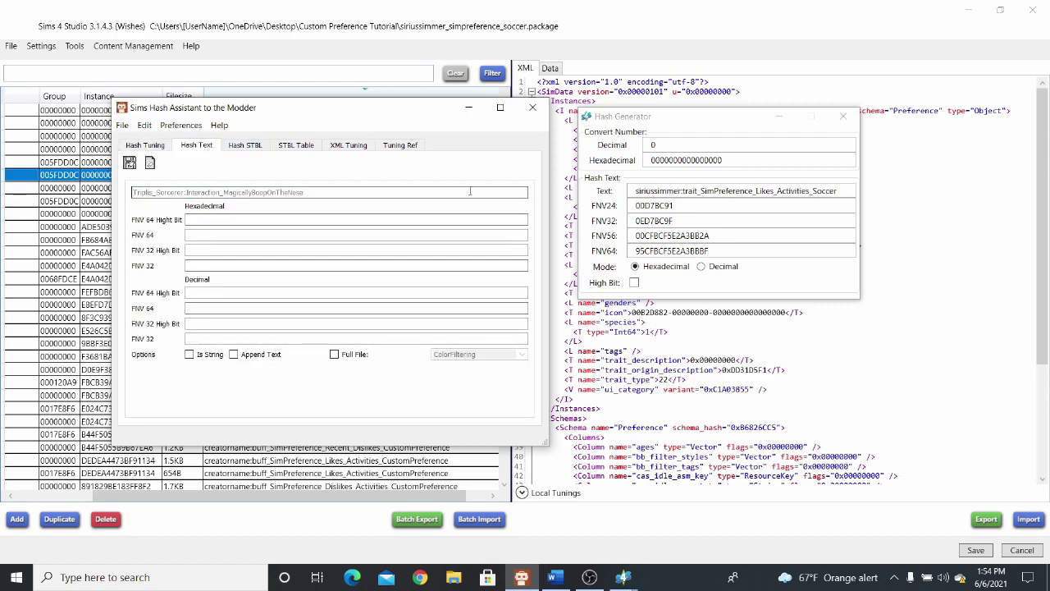
left_click_drag(838, 192, 605, 202)
right_click(679, 199)
left_click(714, 220)
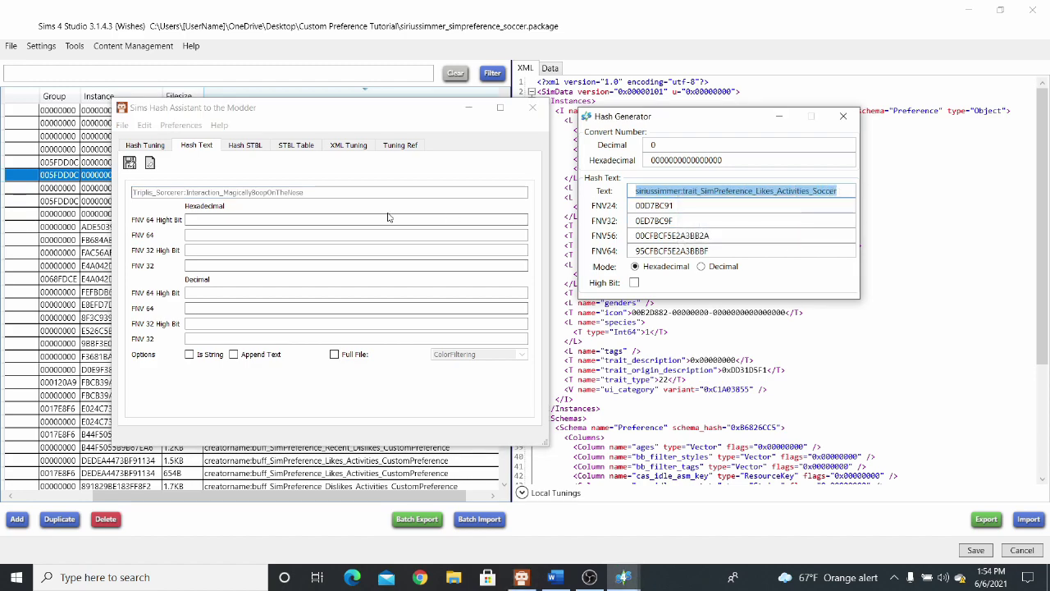
left_click(303, 194)
right_click(164, 192)
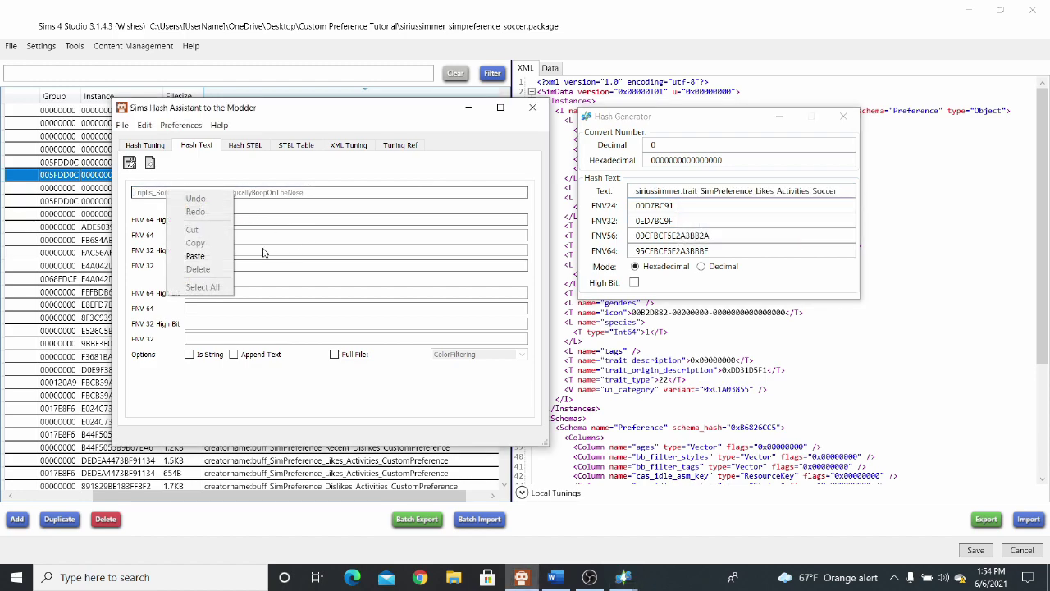
left_click(217, 254)
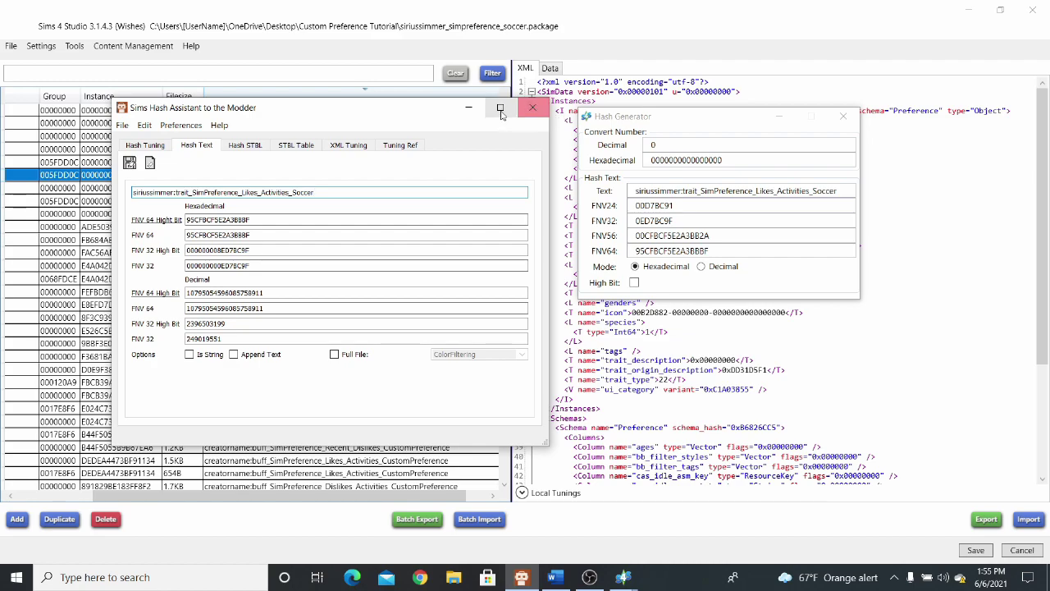
left_click(468, 108)
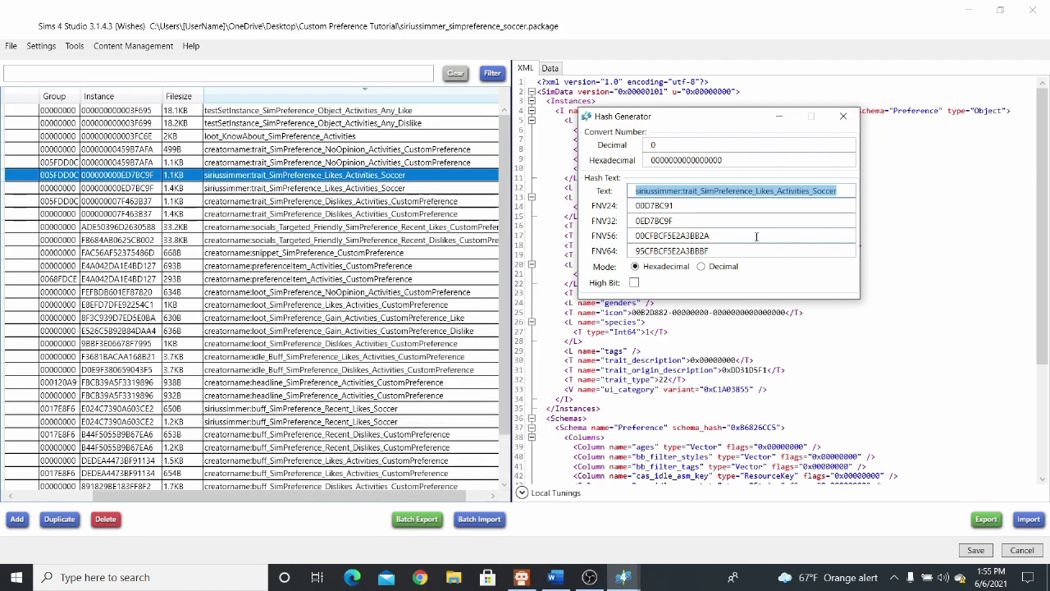
Minimize the Hash Generator and select the soccer trait tuning, showing TuningId 249019551.
left_click(778, 119)
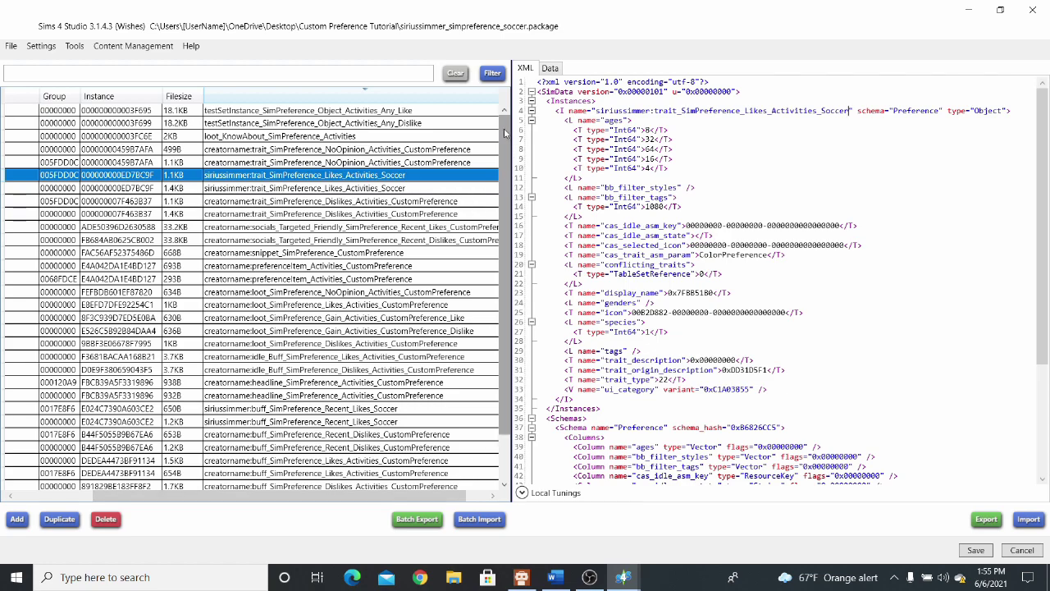
scroll(505, 136, "down", 1)
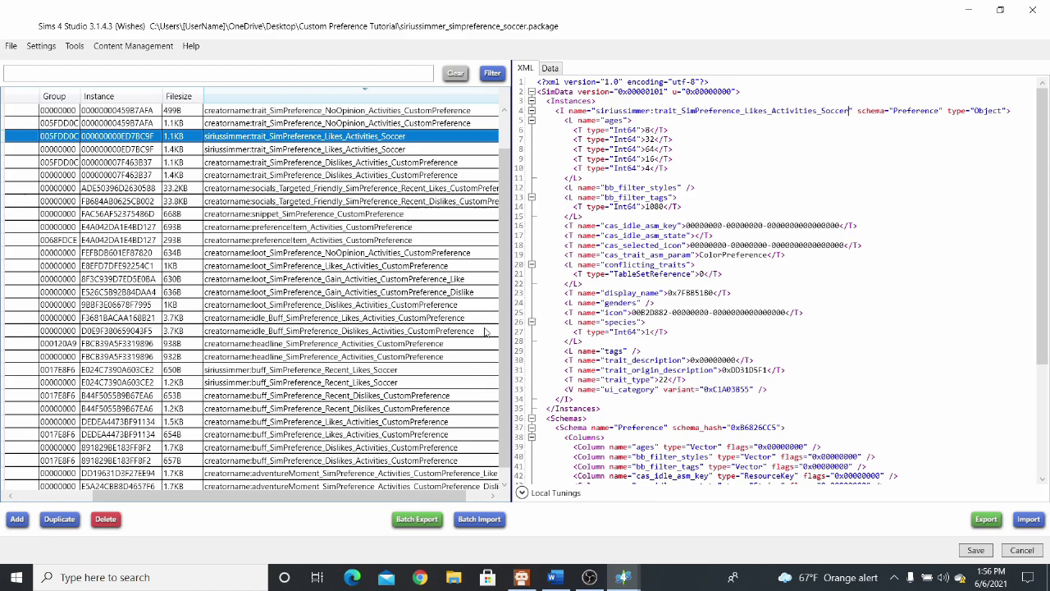
scroll(485, 331, "down", 1)
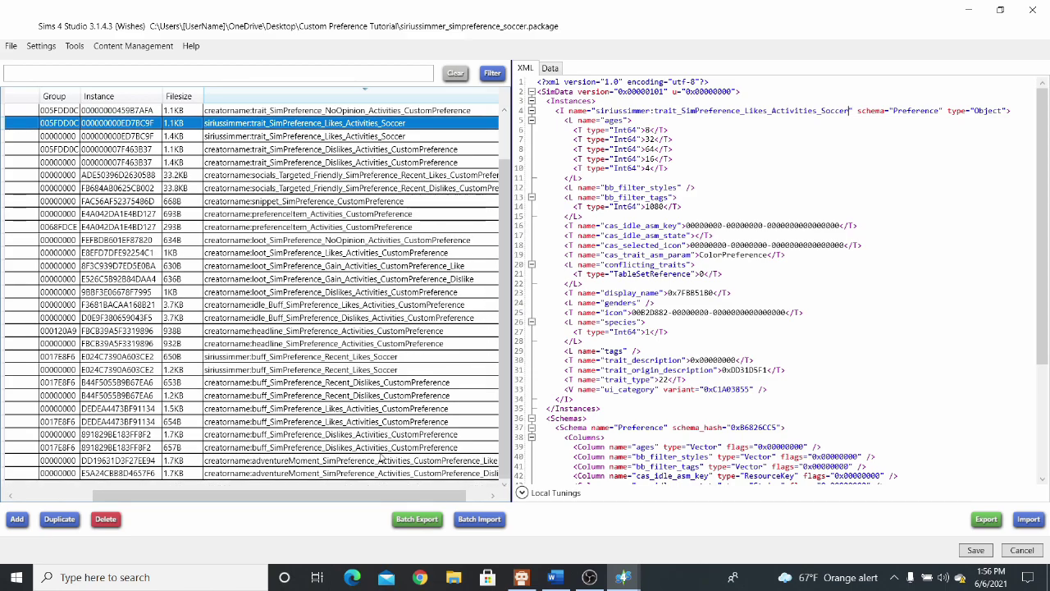
left_click_drag(312, 503, 334, 503)
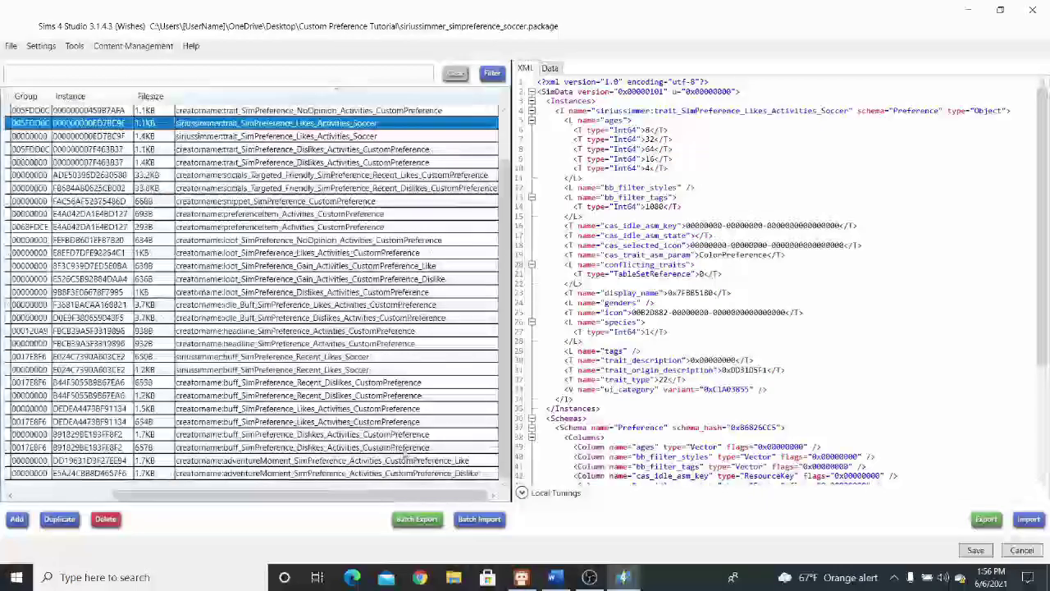
left_click(497, 331)
scroll(504, 246, "up", 4)
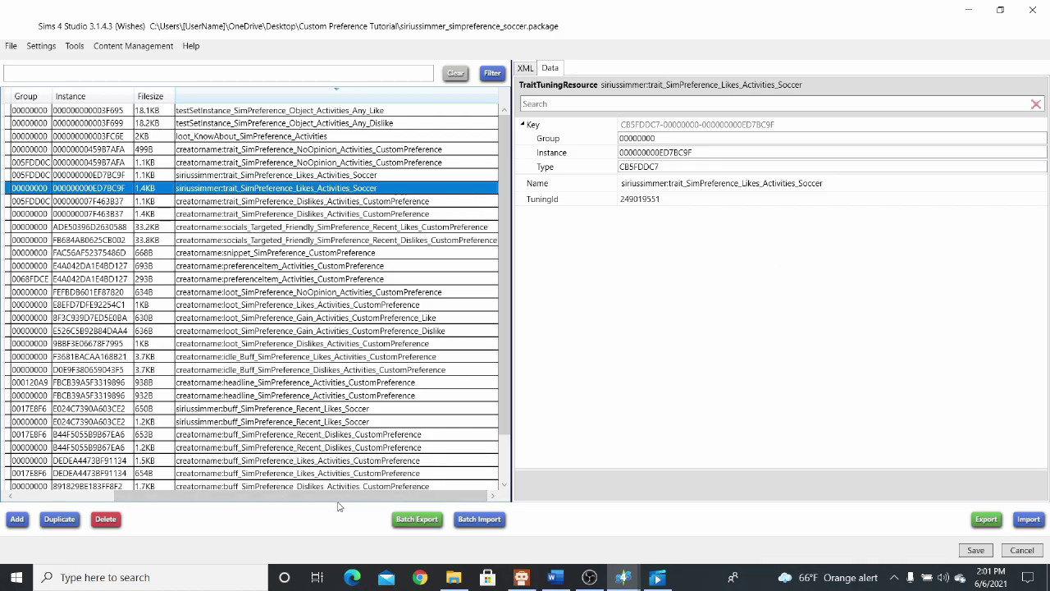
Copy the soccer trait's TuningId 249019551 from the Data tab.
left_click_drag(339, 503, 251, 504)
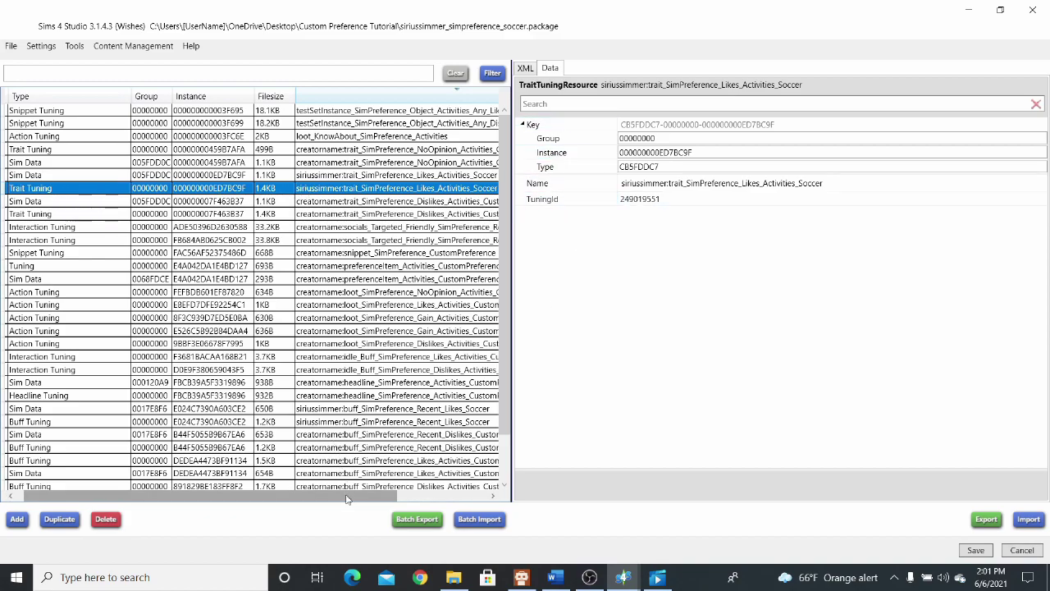
left_click_drag(358, 496, 435, 498)
left_click(679, 200)
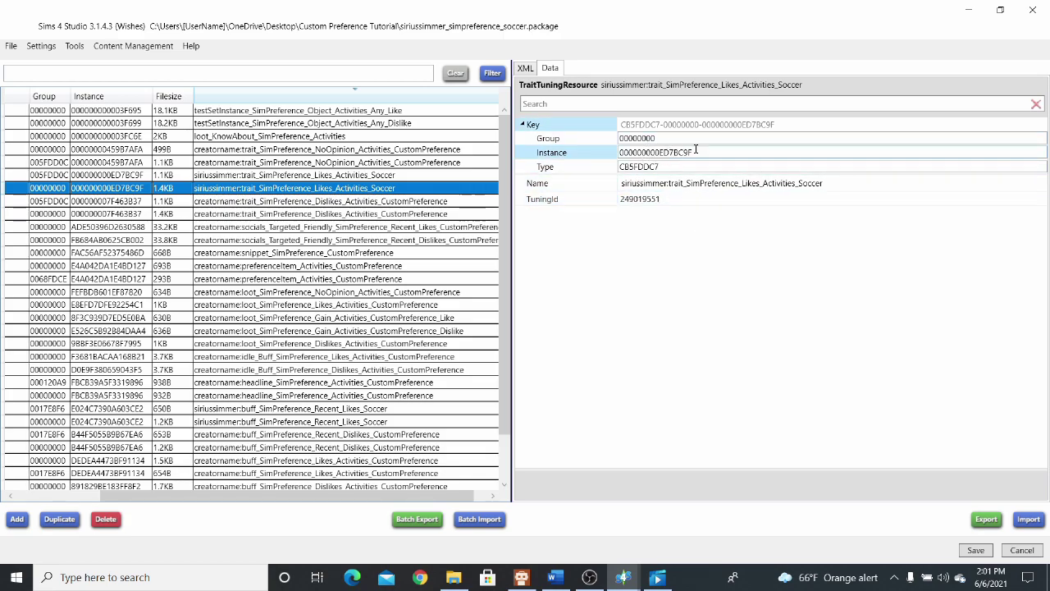
double_click(662, 199)
right_click(645, 201)
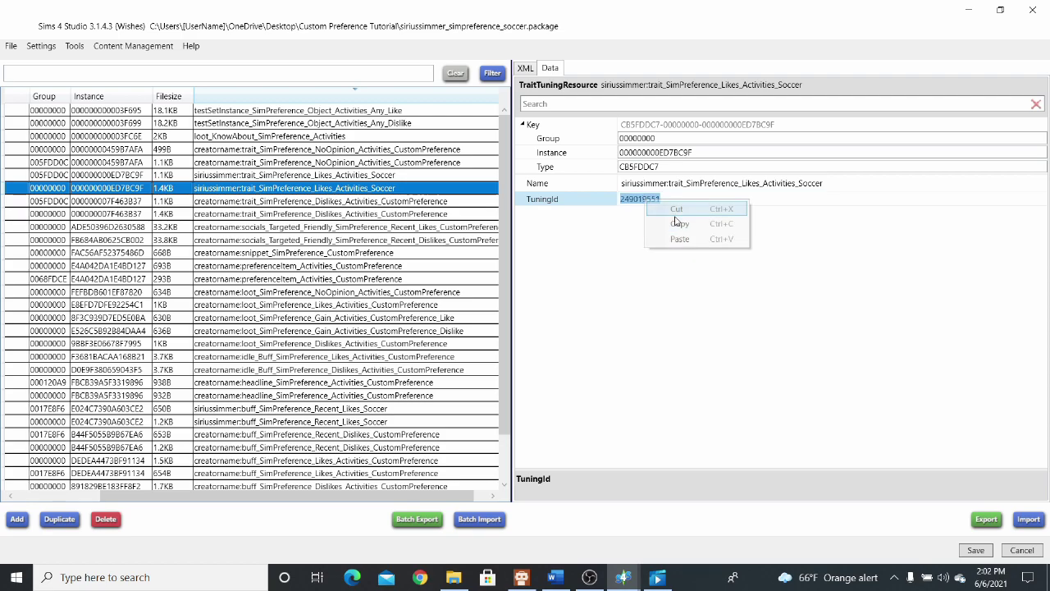
left_click(679, 222)
Paste 249019551 into the trait XML's s= attribute and verify the TuningId matches.
left_click(525, 68)
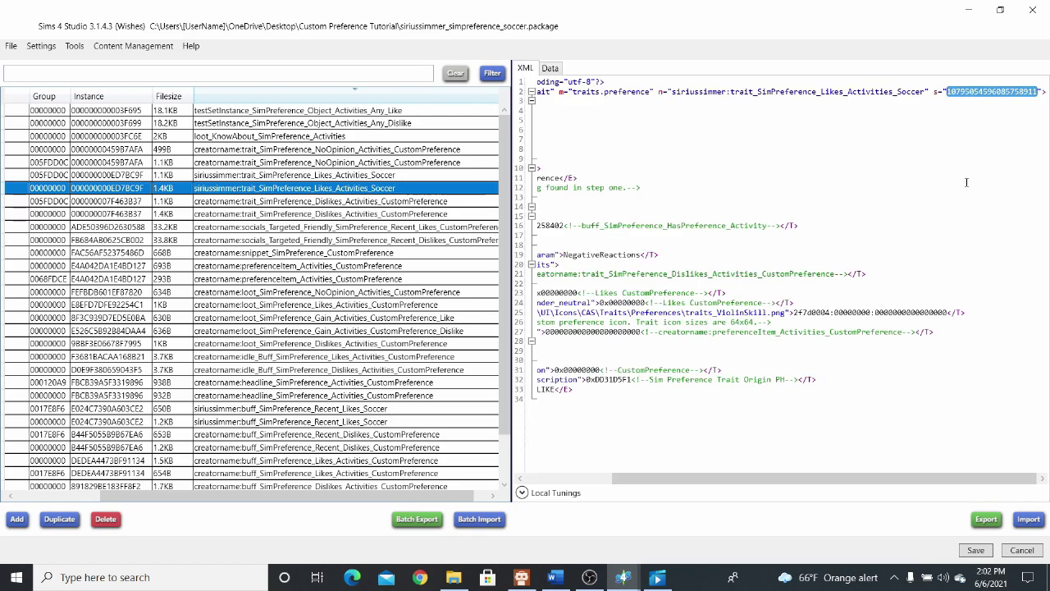
right_click(979, 93)
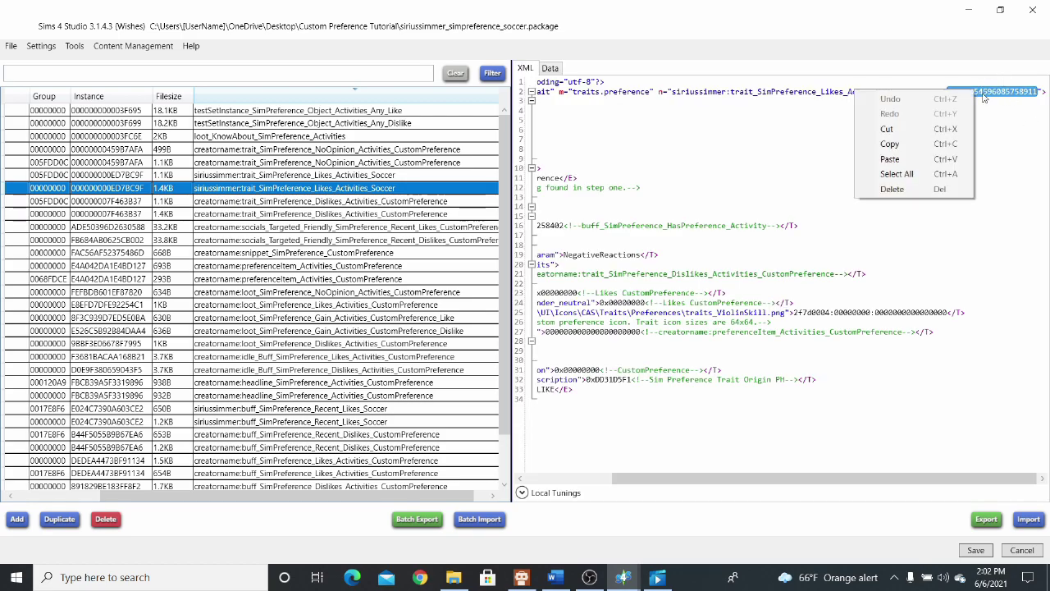
left_click(896, 159)
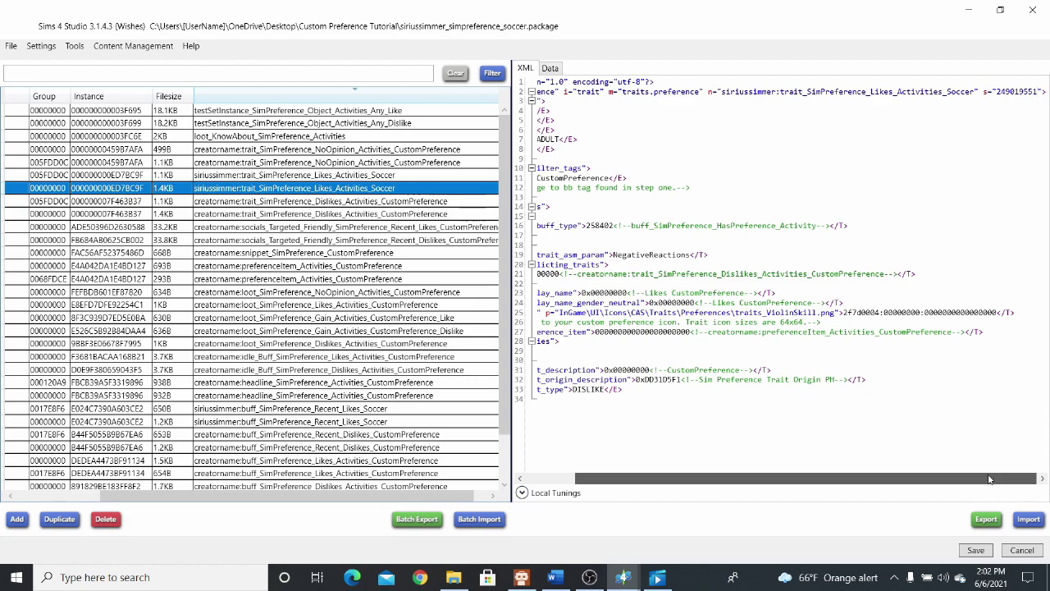
scroll(951, 479, "left", 5)
scroll(952, 478, "right", 5)
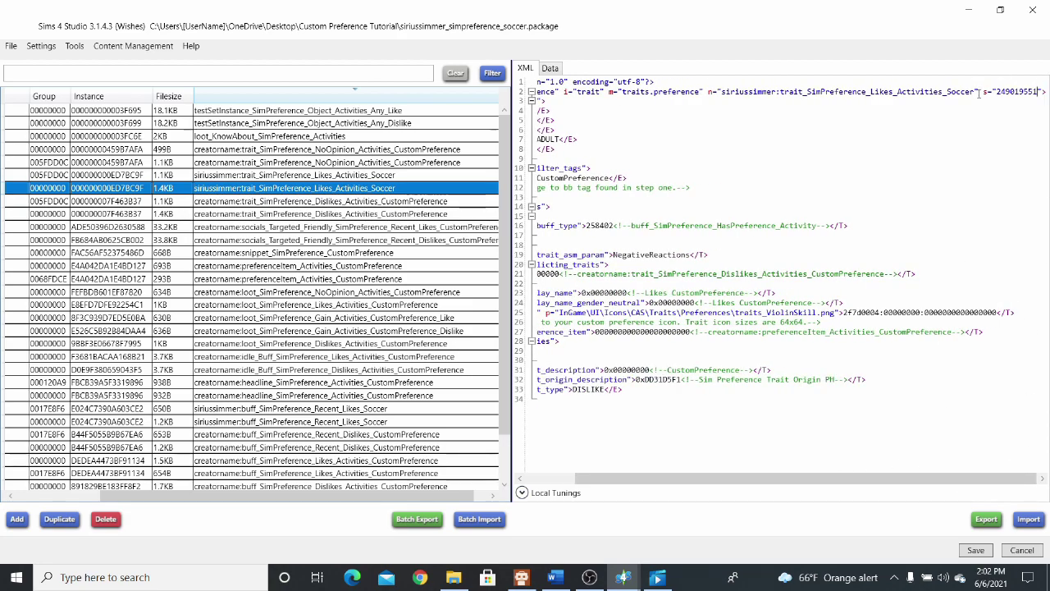
left_click_drag(984, 92, 1039, 92)
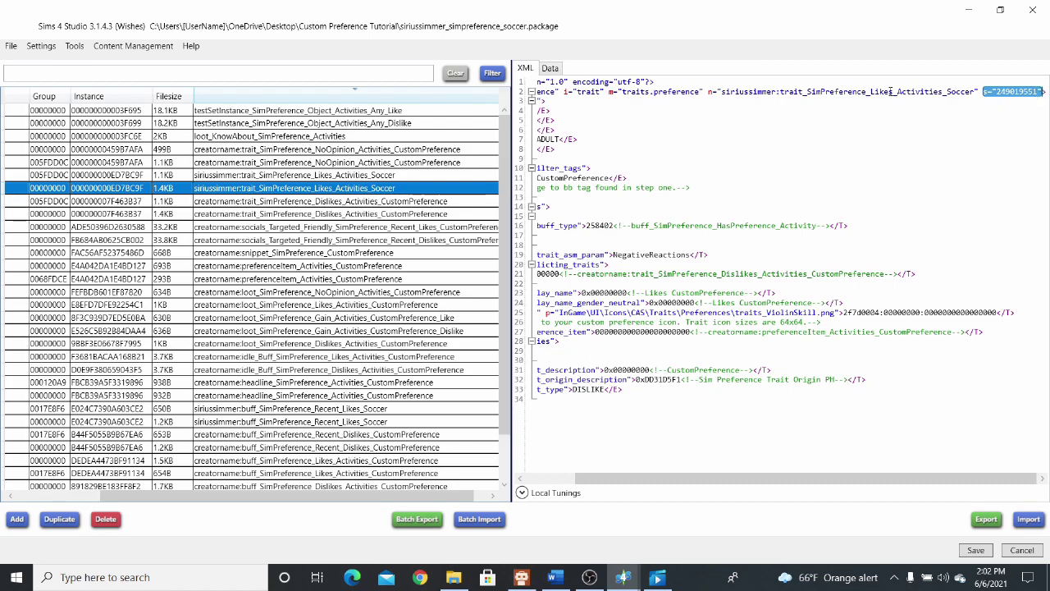
left_click(550, 69)
left_click(671, 199)
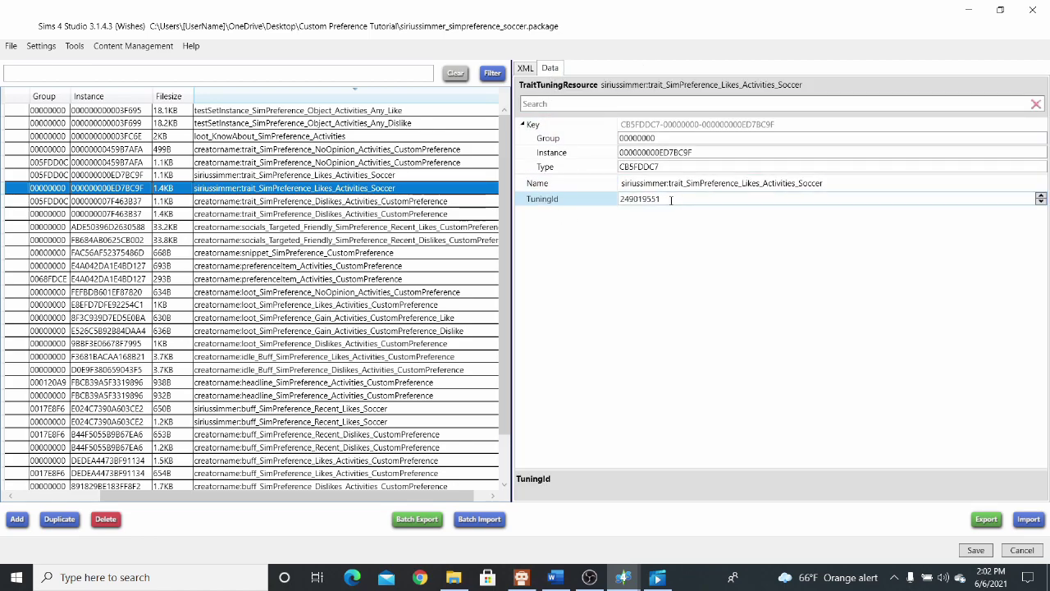
left_click(525, 68)
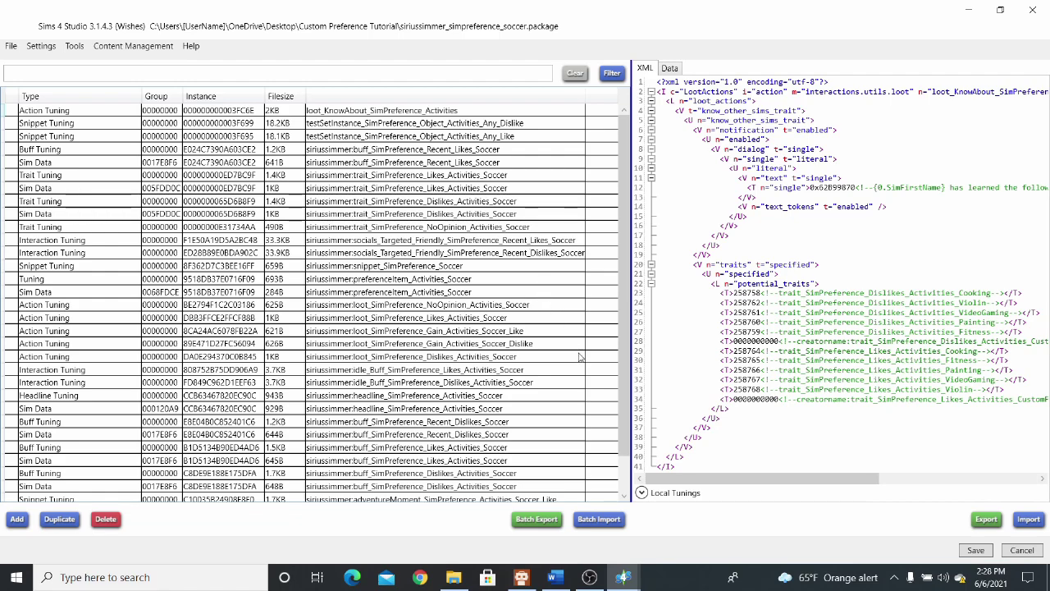
Move to the Any_Like snippet tuning and bring up the Hash Generator with the NoOpinion Activities Soccer name.
scroll(625, 141, "down", 1)
scroll(625, 141, "up", 1)
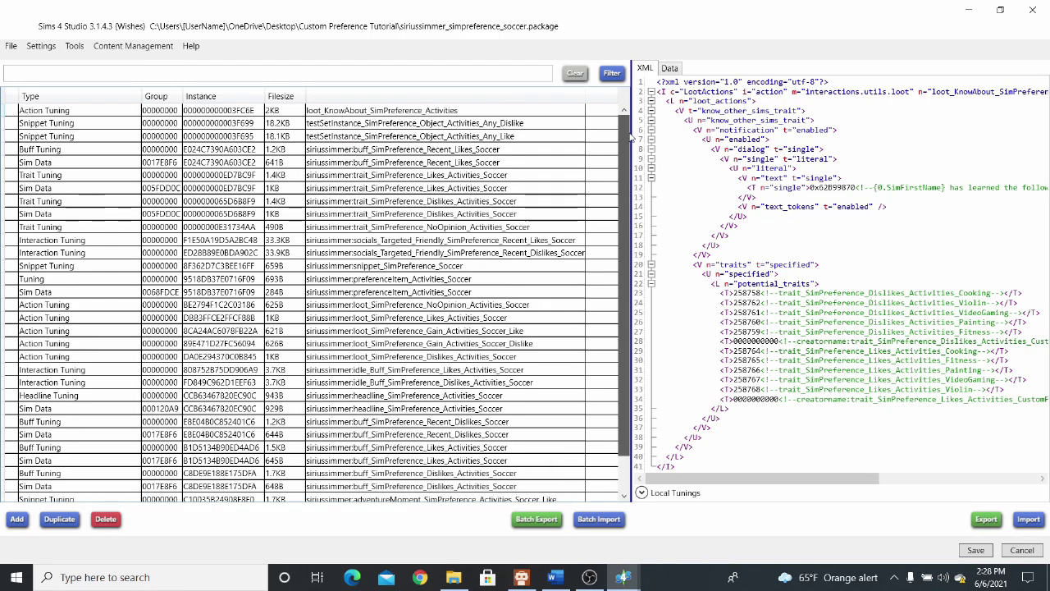
key("Down")
key("Down")
key("Down")
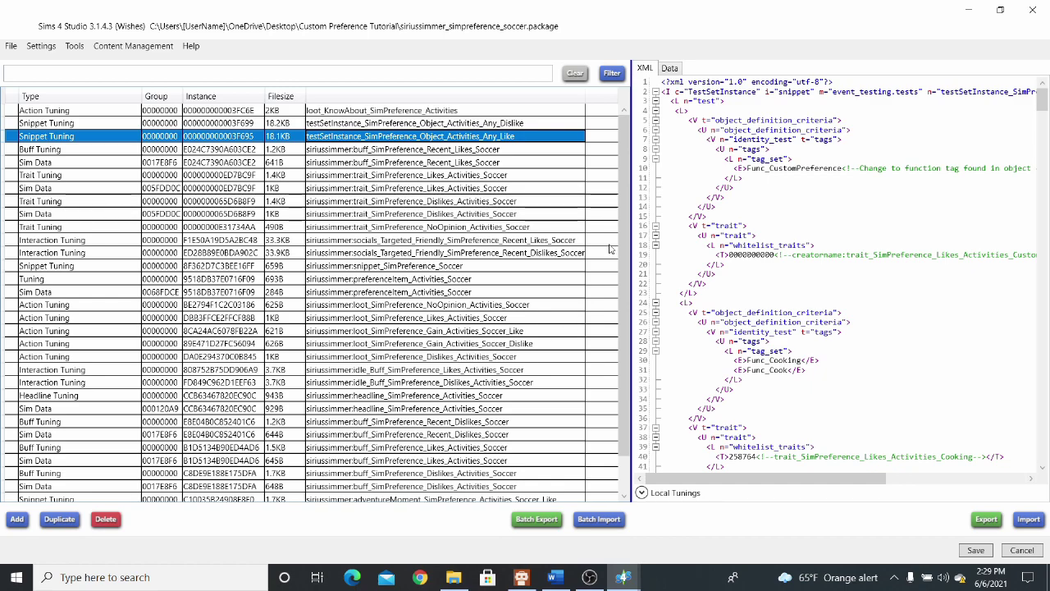
mouse_move(628, 131)
left_mouse_down()
mouse_move(623, 189)
mouse_move(628, 122)
left_mouse_up()
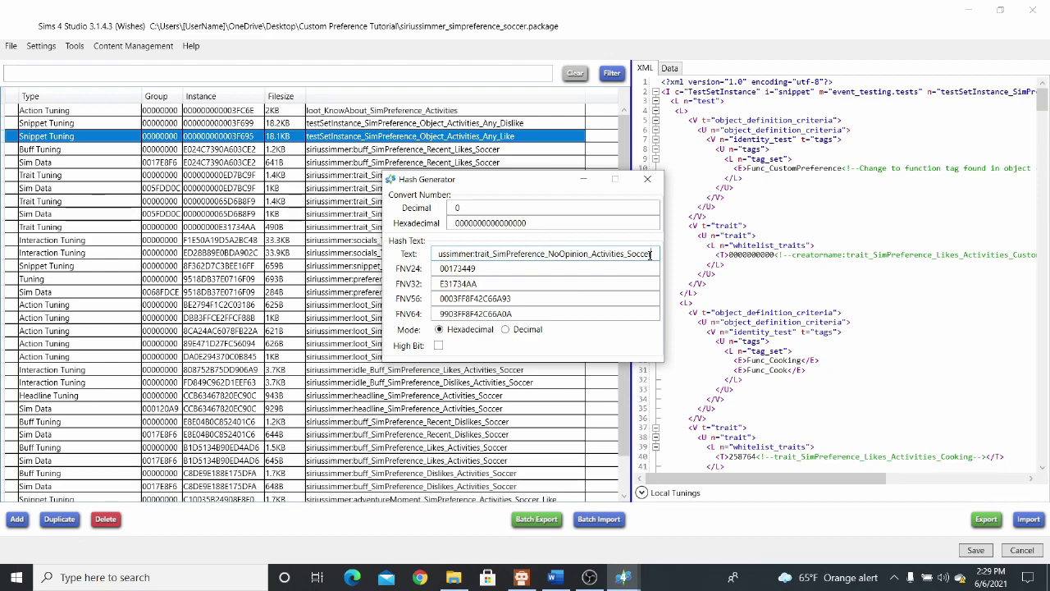
Hash the creator-prefixed string_SimPreference_Soccer name and copy its FNV64 value A53C14A278467E91.
key("BackSpace")
key("BackSpace")
key("BackSpace")
key("BackSpace")
key("BackSpace")
key("BackSpace")
key("BackSpace")
key("BackSpace")
key("BackSpace")
key("BackSpace")
key("BackSpace")
key("BackSpace")
key("BackSpace")
key("BackSpace")
key("BackSpace")
key("BackSpace")
key("BackSpace")
key("BackSpace")
key("BackSpace")
key("BackSpace")
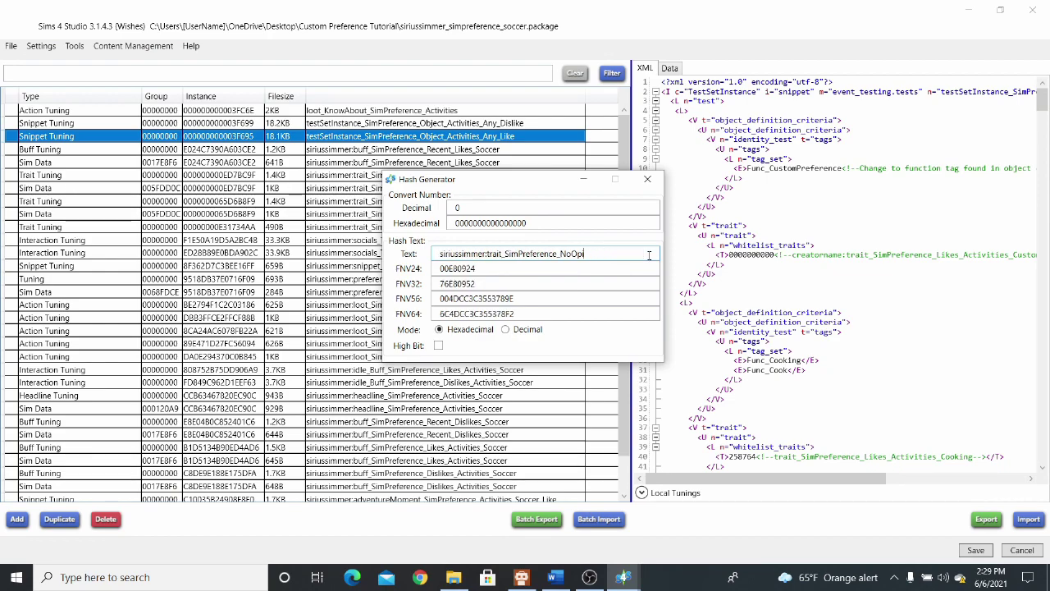
key("BackSpace")
key("BackSpace")
key("BackSpace")
key("BackSpace")
key("BackSpace")
key("BackSpace")
key("BackSpace")
key("BackSpace")
key("BackSpace")
key("BackSpace")
key("BackSpace")
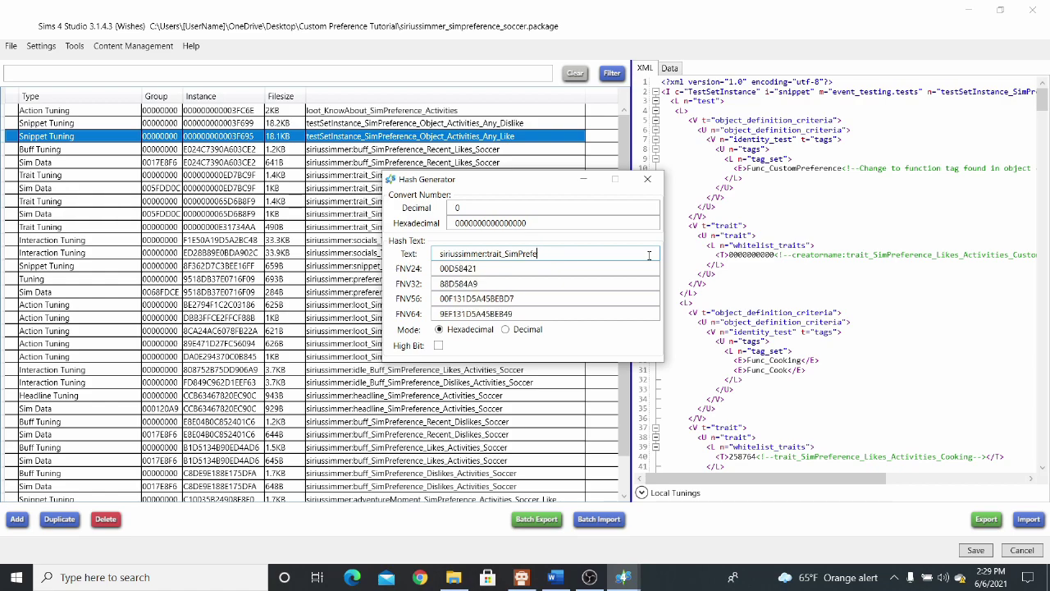
key("BackSpace")
key("BackSpace")
key("BackSpace")
key("BackSpace")
key("BackSpace")
key("BackSpace")
key("BackSpace")
key("BackSpace")
key("BackSpace")
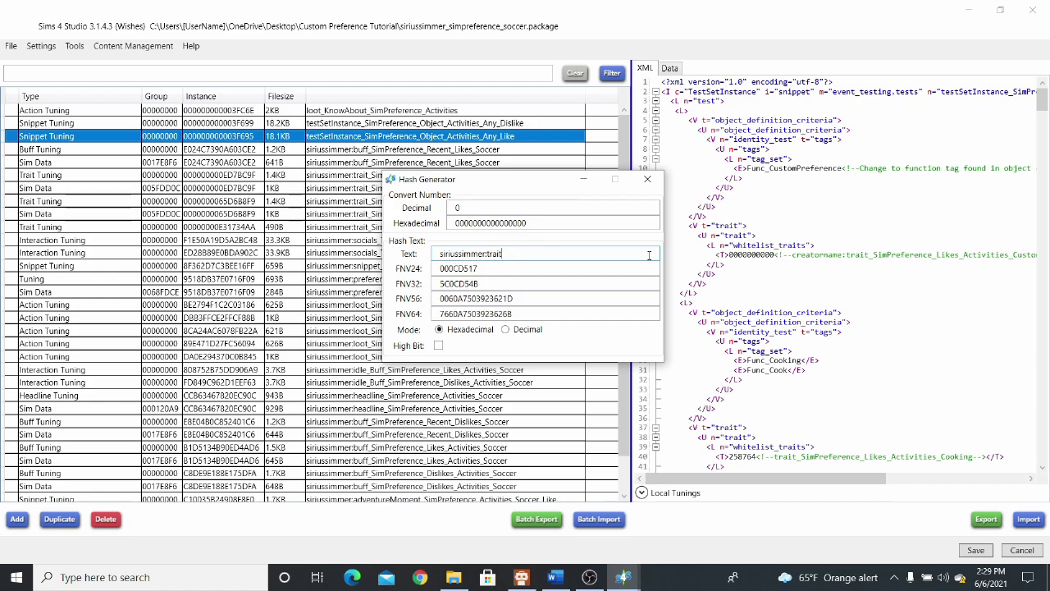
key("BackSpace")
key("BackSpace")
key("BackSpace")
key("BackSpace")
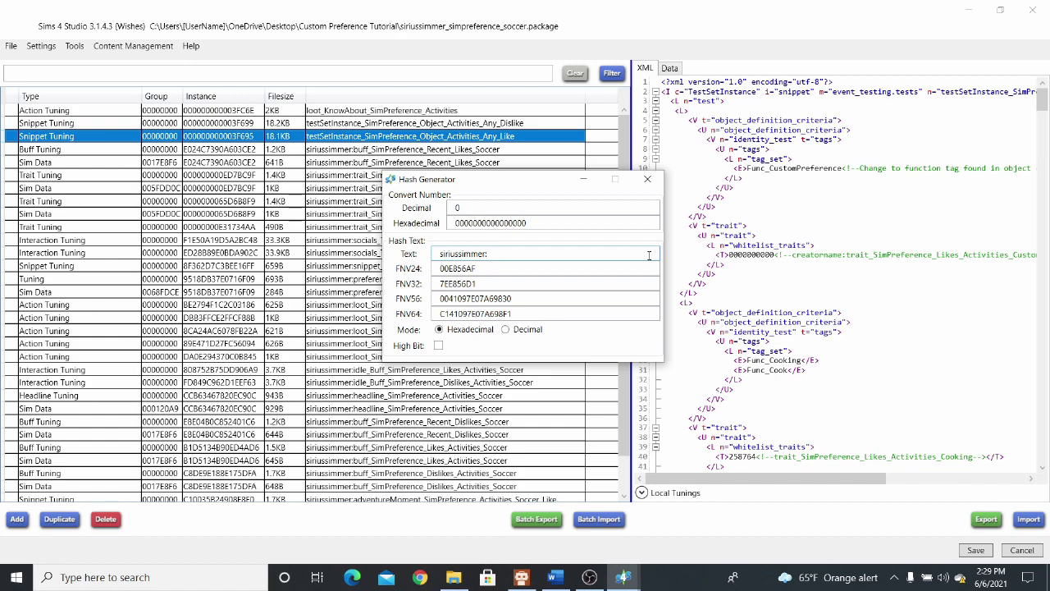
type(":string")
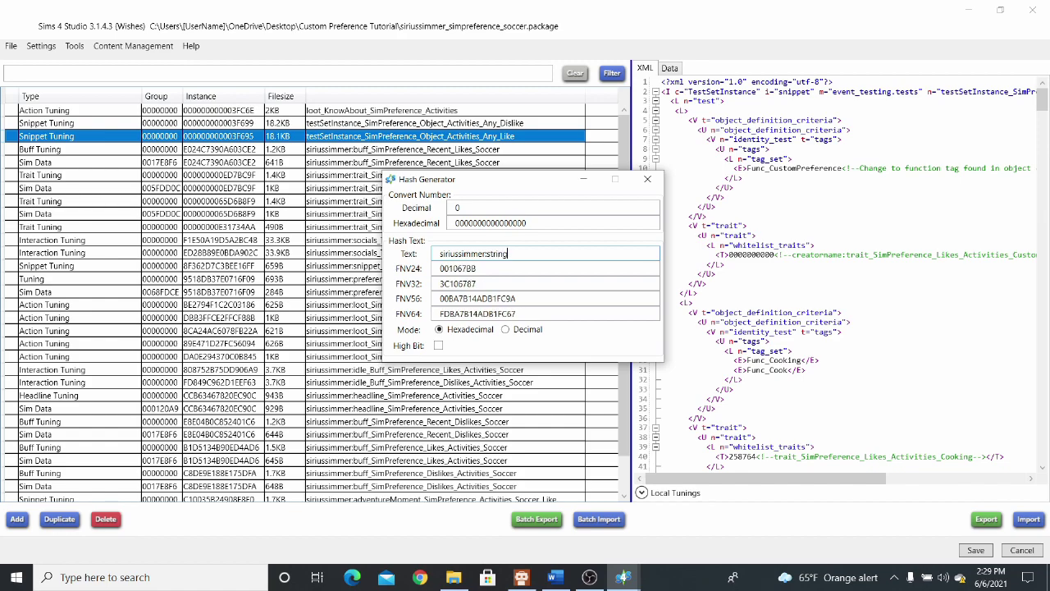
type("_SimPr")
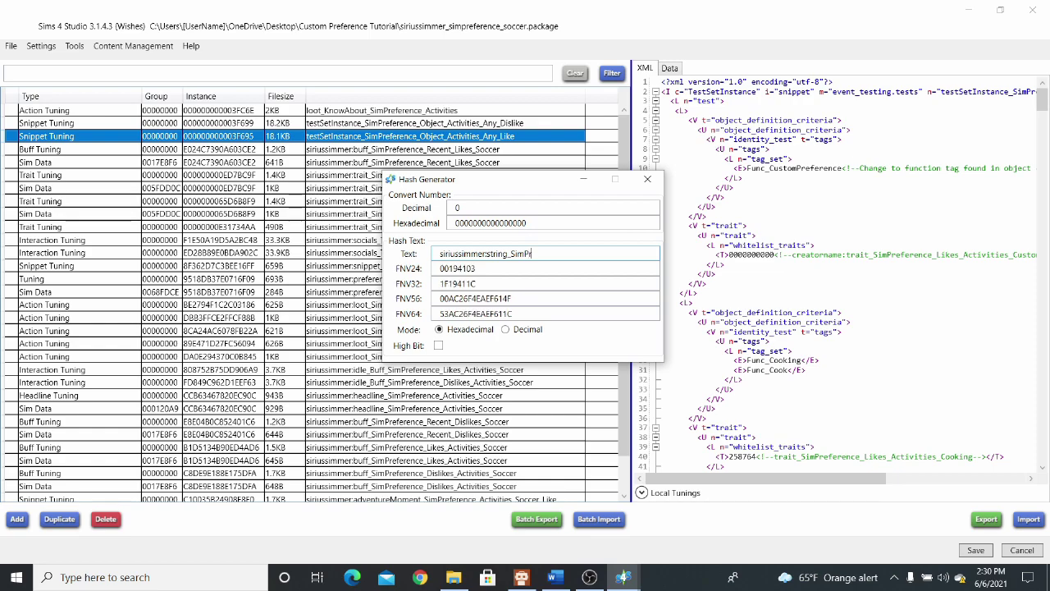
type("eference_S")
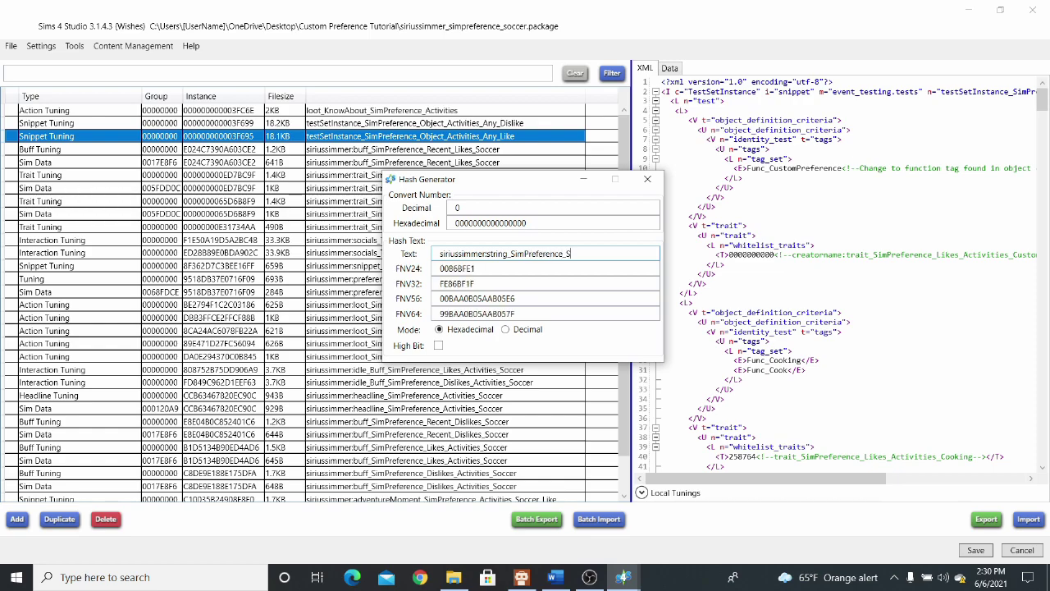
type("occer")
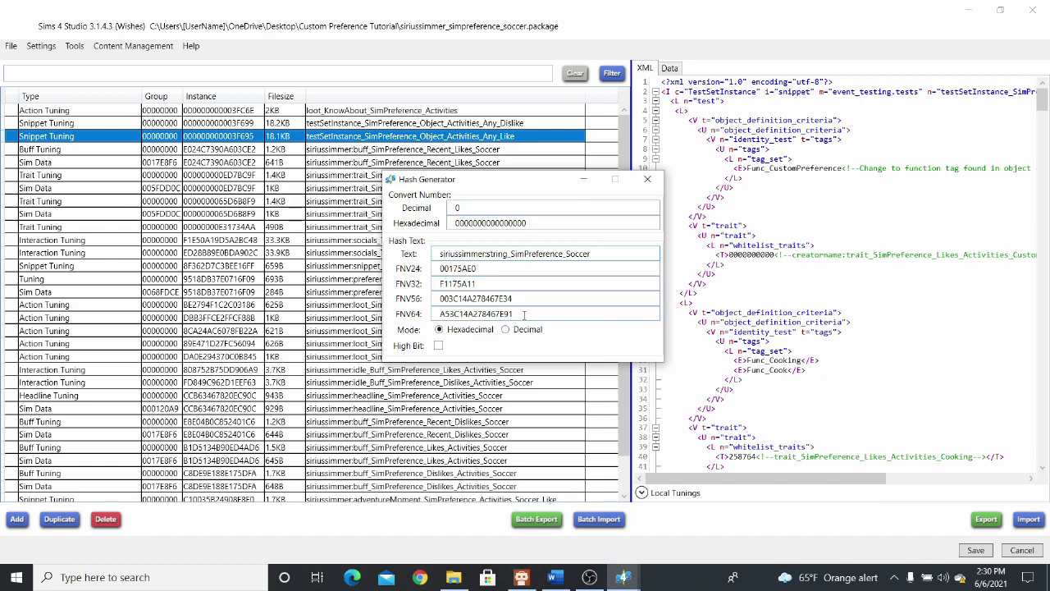
left_click_drag(515, 313, 454, 316)
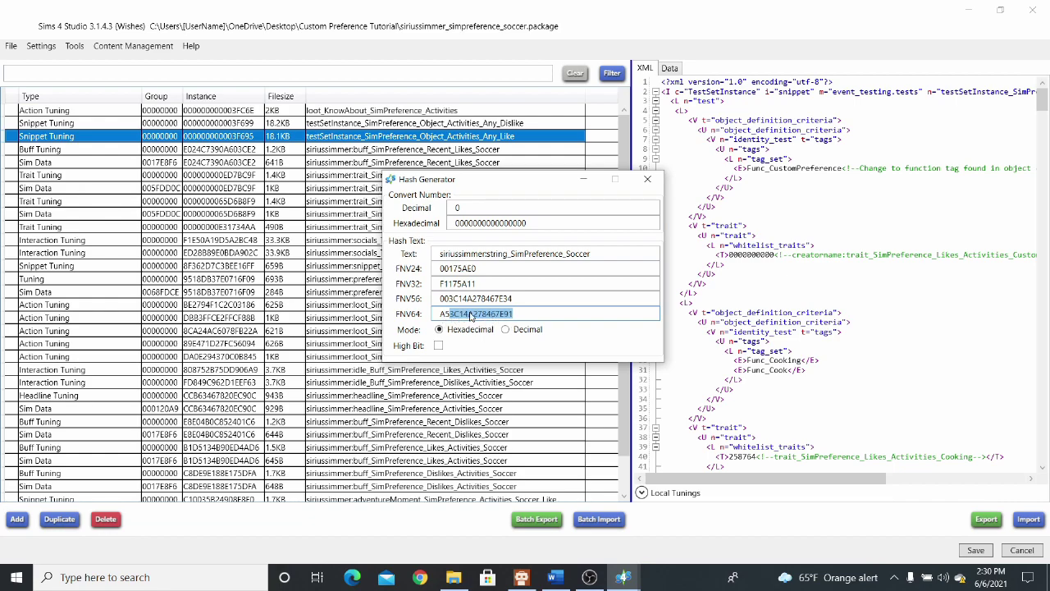
right_click(476, 318)
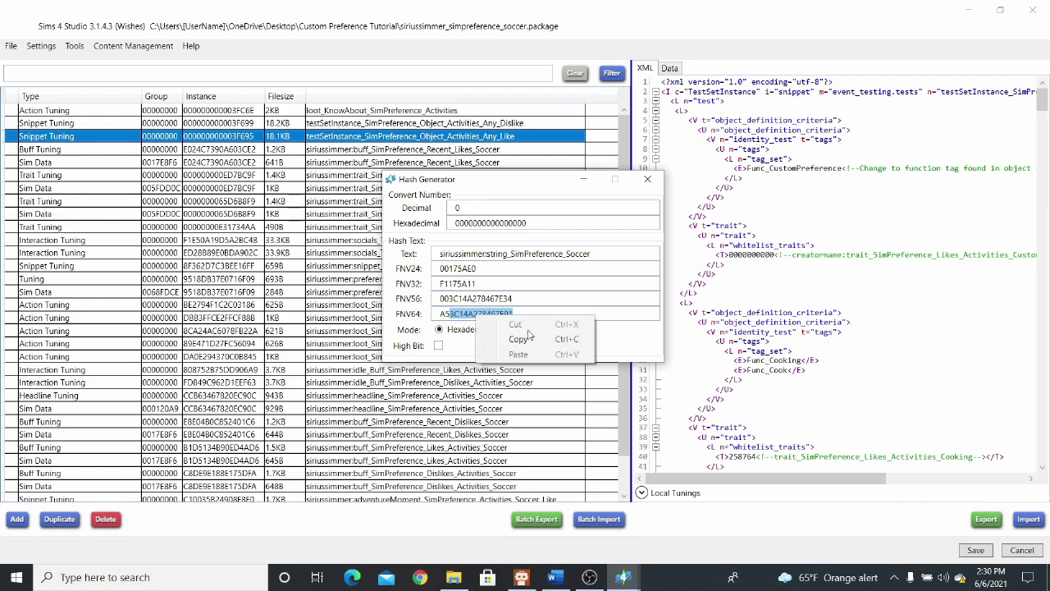
left_click(518, 340)
left_click(584, 180)
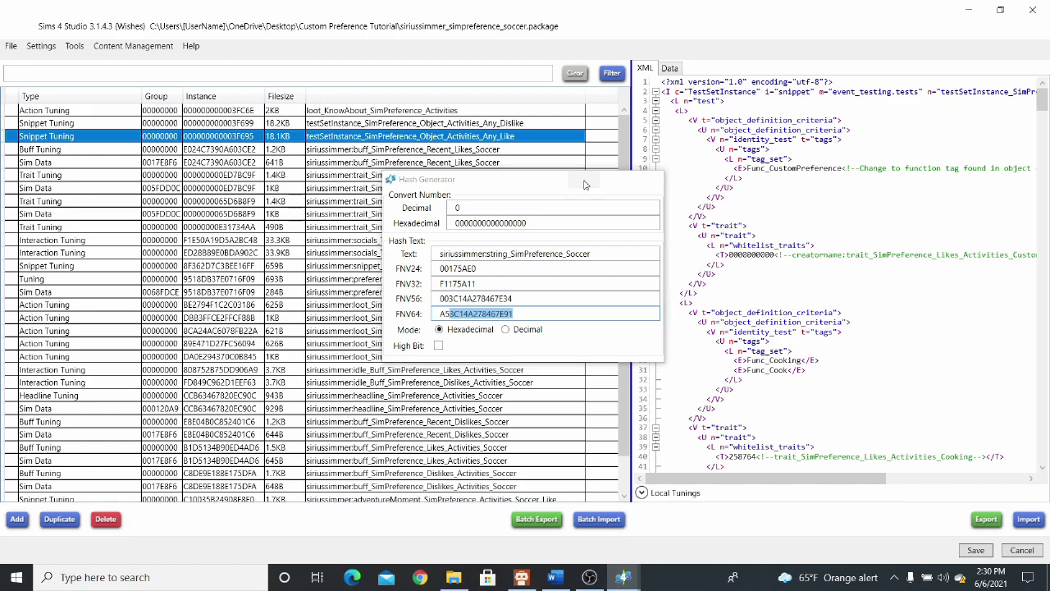
Add a rtype_stringtable resource with instance 003C14A278467E91 to the package.
left_click(18, 520)
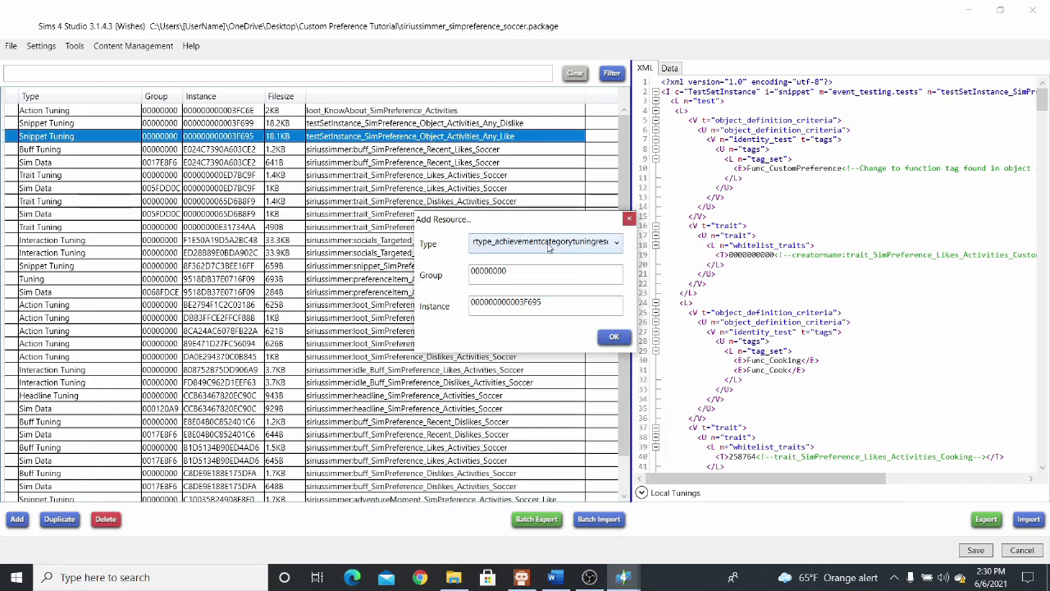
left_click(557, 247)
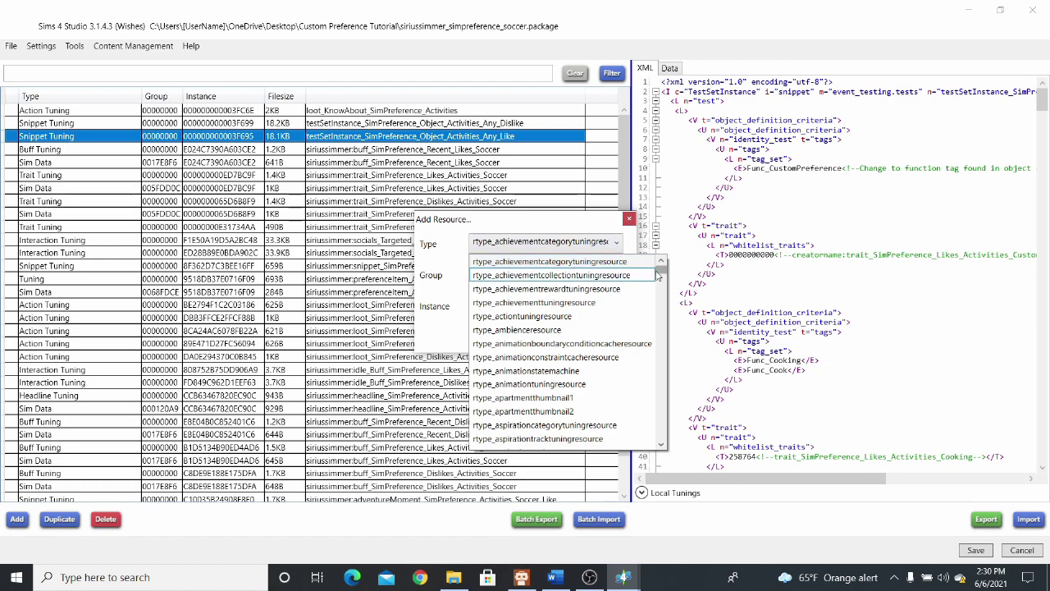
left_click_drag(661, 271, 666, 388)
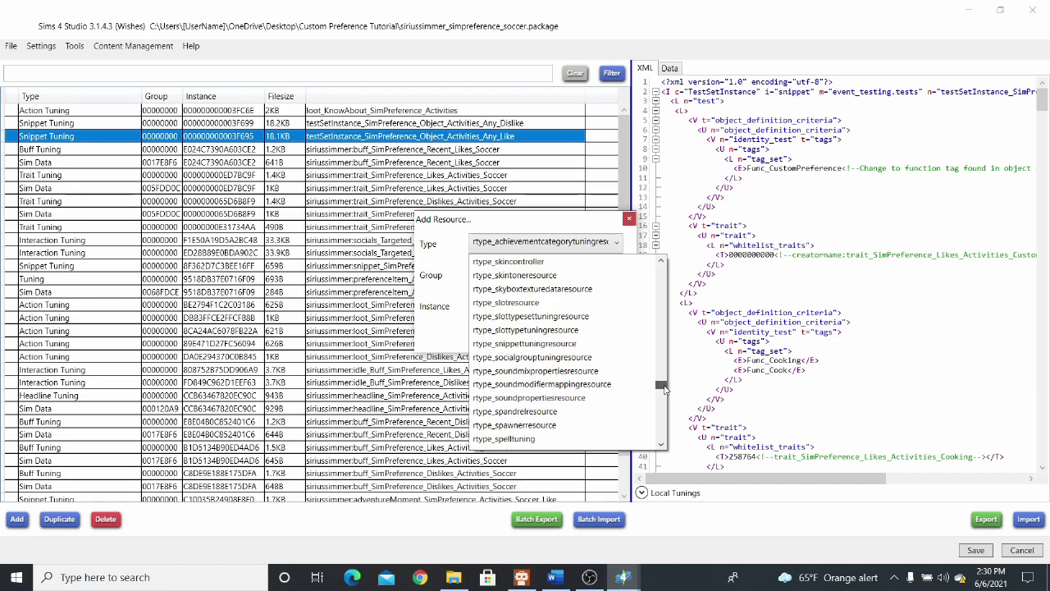
scroll(631, 386, "down", 2)
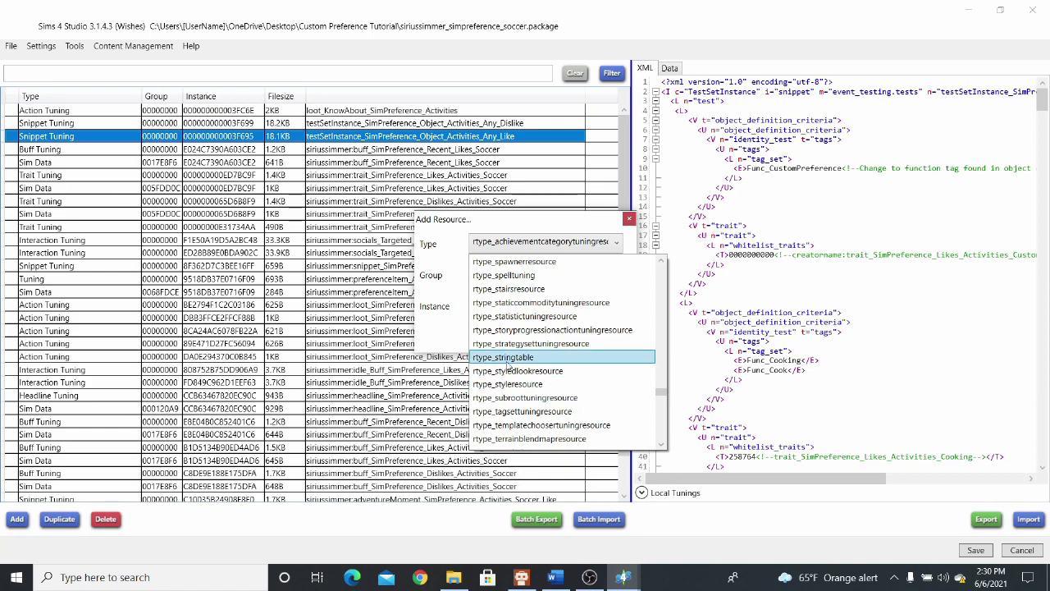
left_click(548, 362)
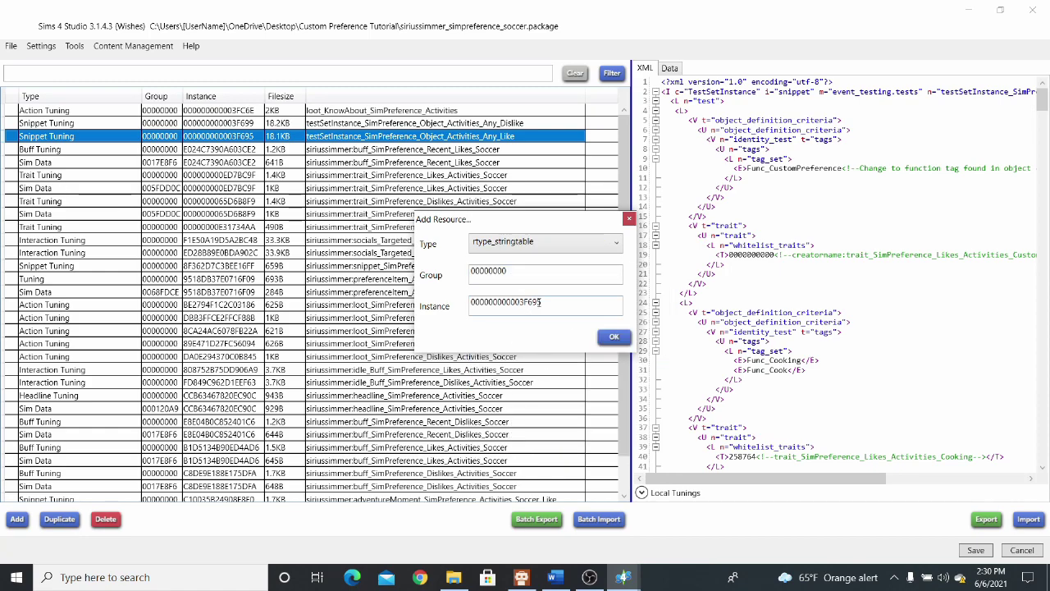
double_click(517, 304)
right_click(518, 303)
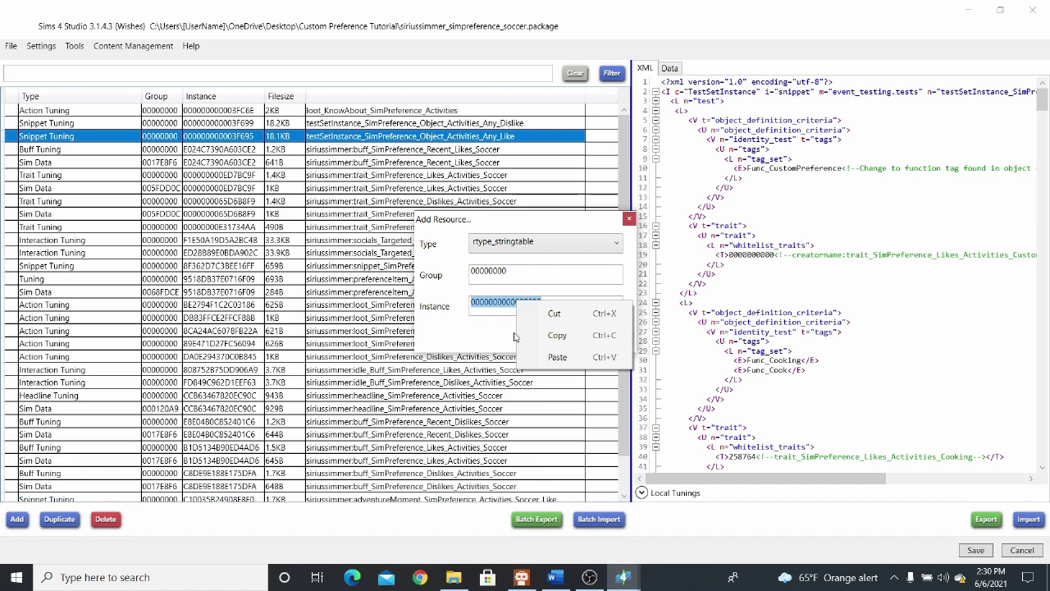
left_click(566, 357)
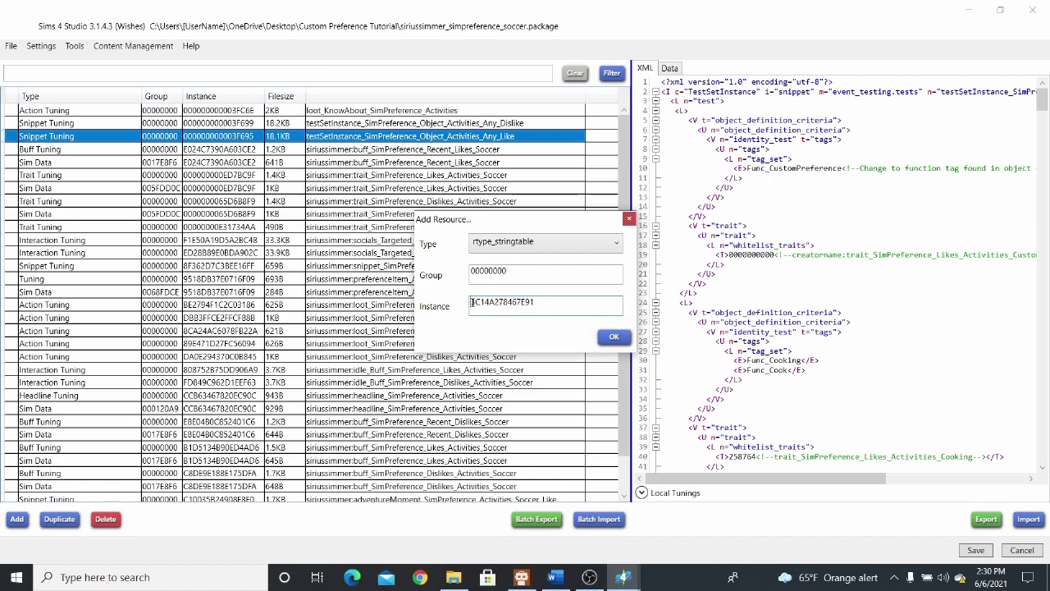
key("Home")
type("00")
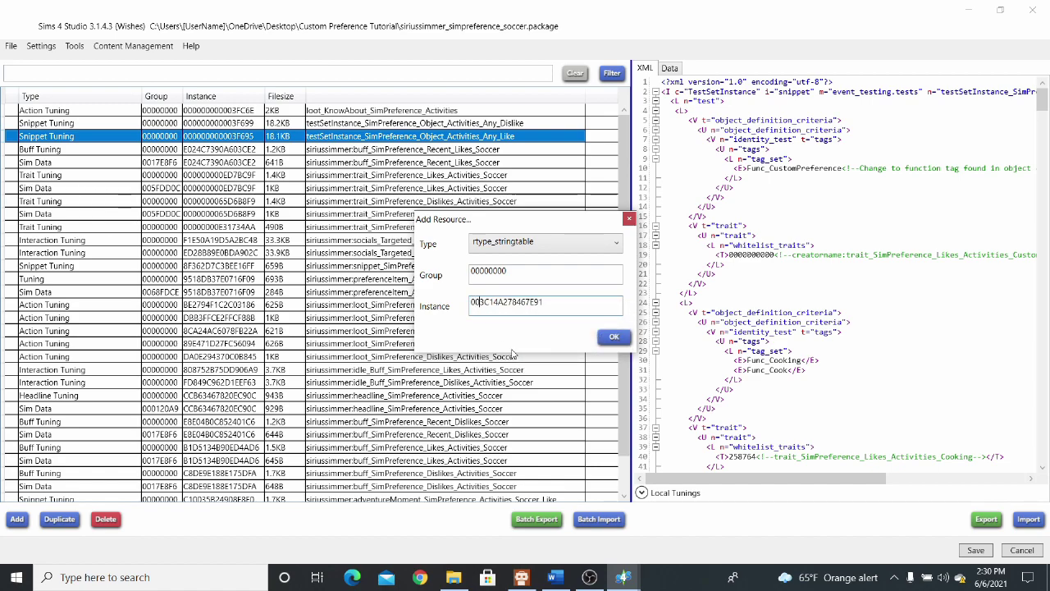
left_click(617, 336)
left_click(617, 339)
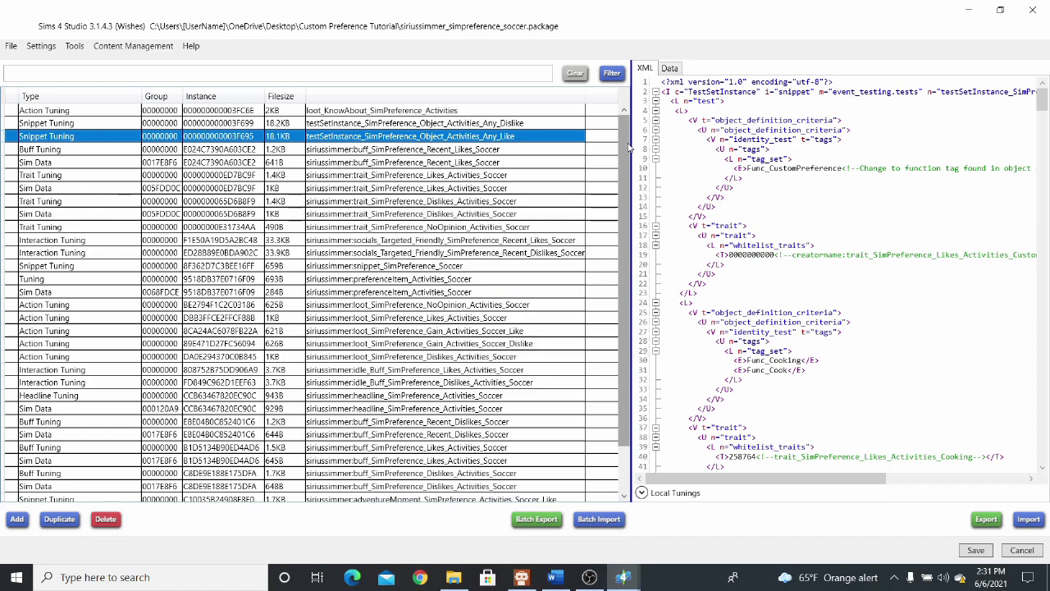
Open the new String Table (English) resource, showing locale ENG_US and type 220557DA.
scroll(353, 357, "down", 2)
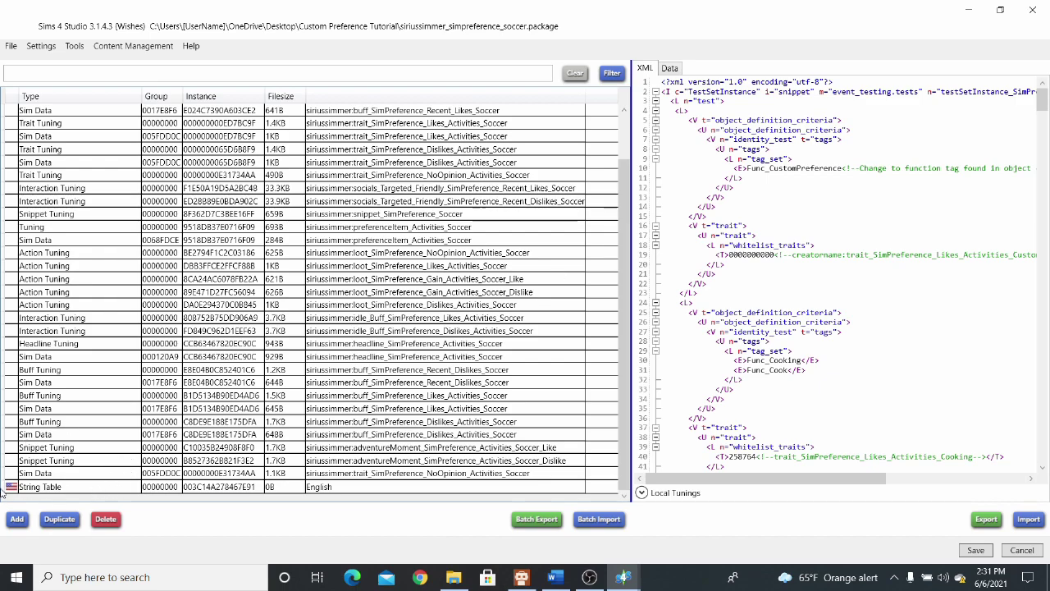
left_click(262, 489)
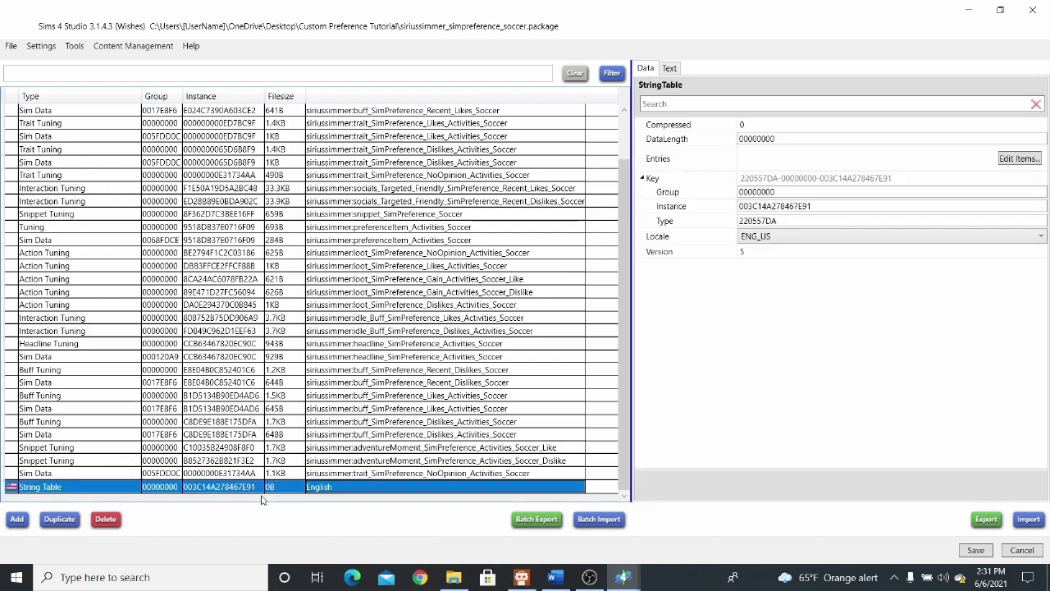